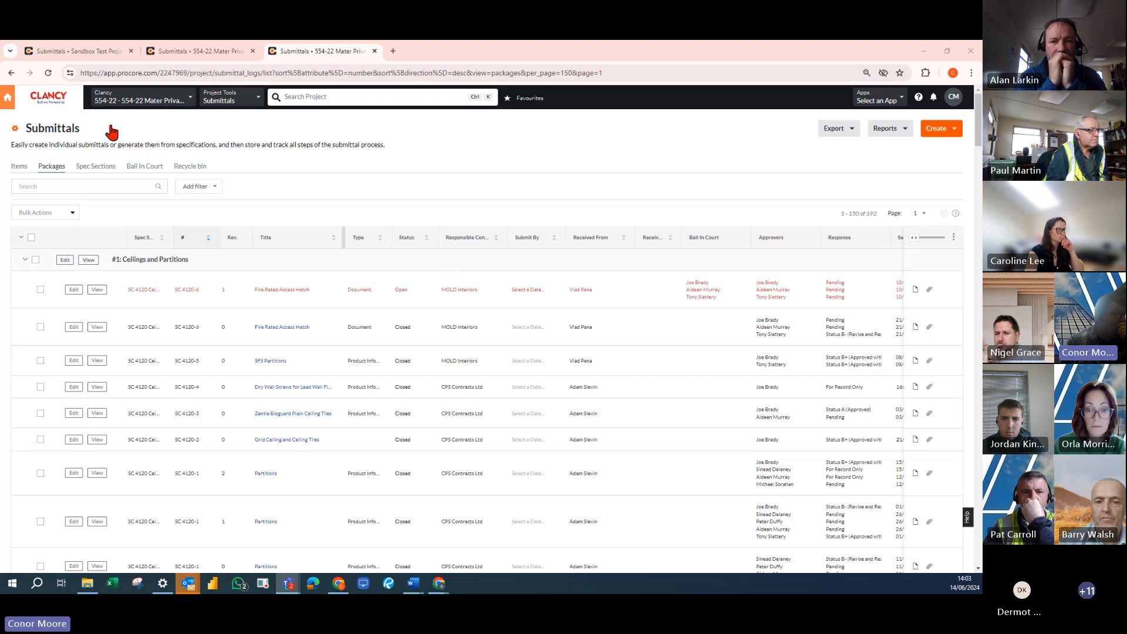
Start a new submittal package in the Submittals of the Sandbox Test Project
click(78, 50)
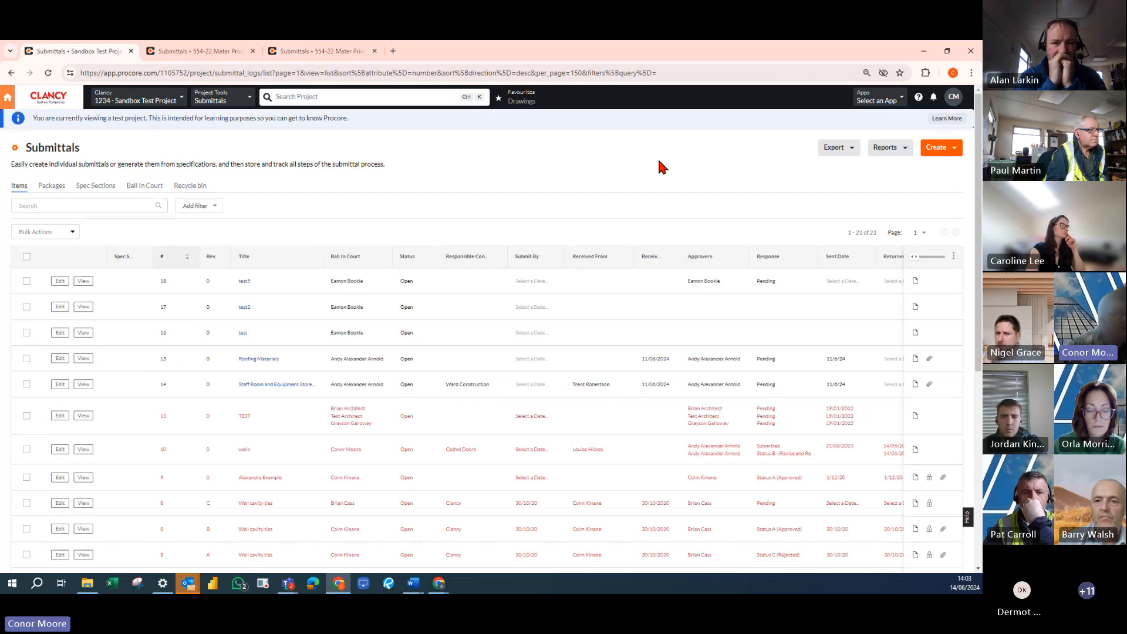
click(943, 152)
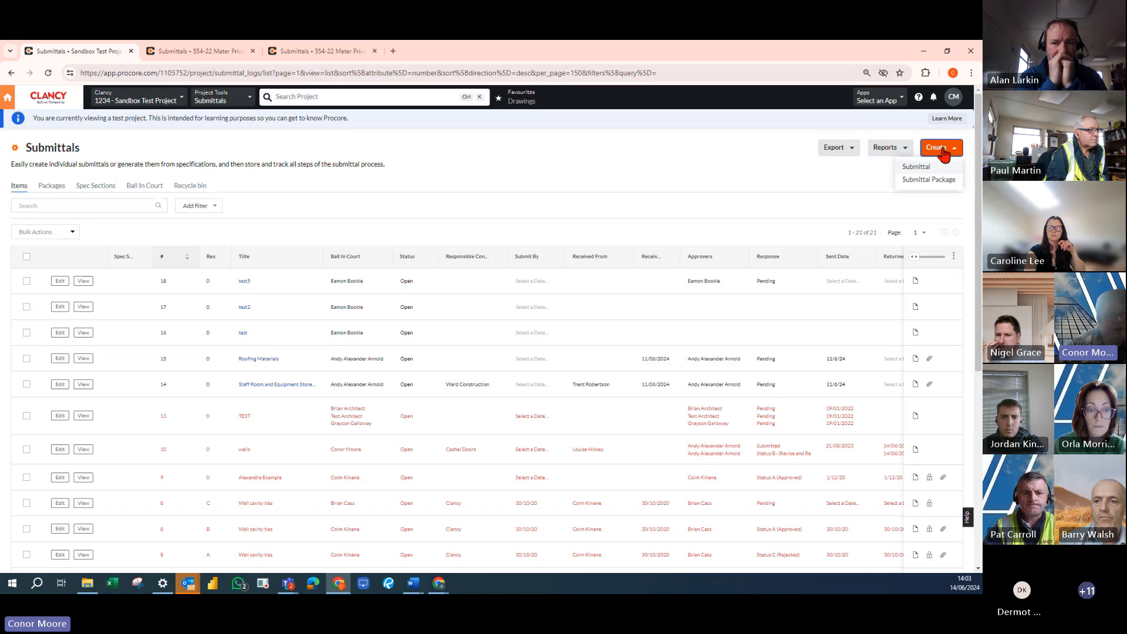
click(938, 181)
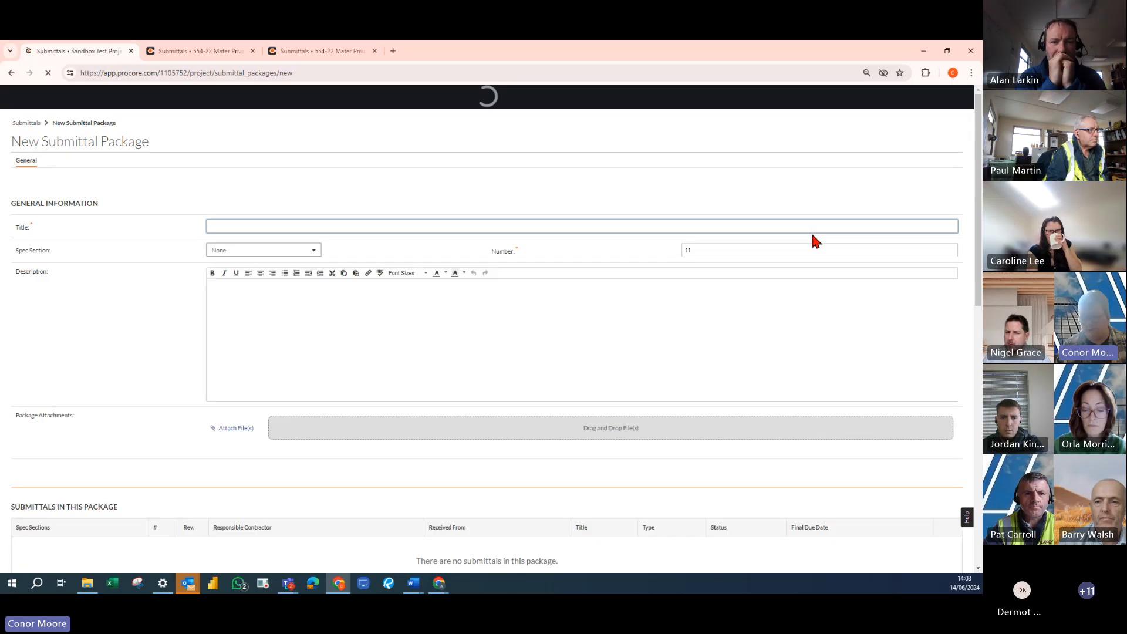
Enter 11 Window as the title of the new submittal package
click(377, 245)
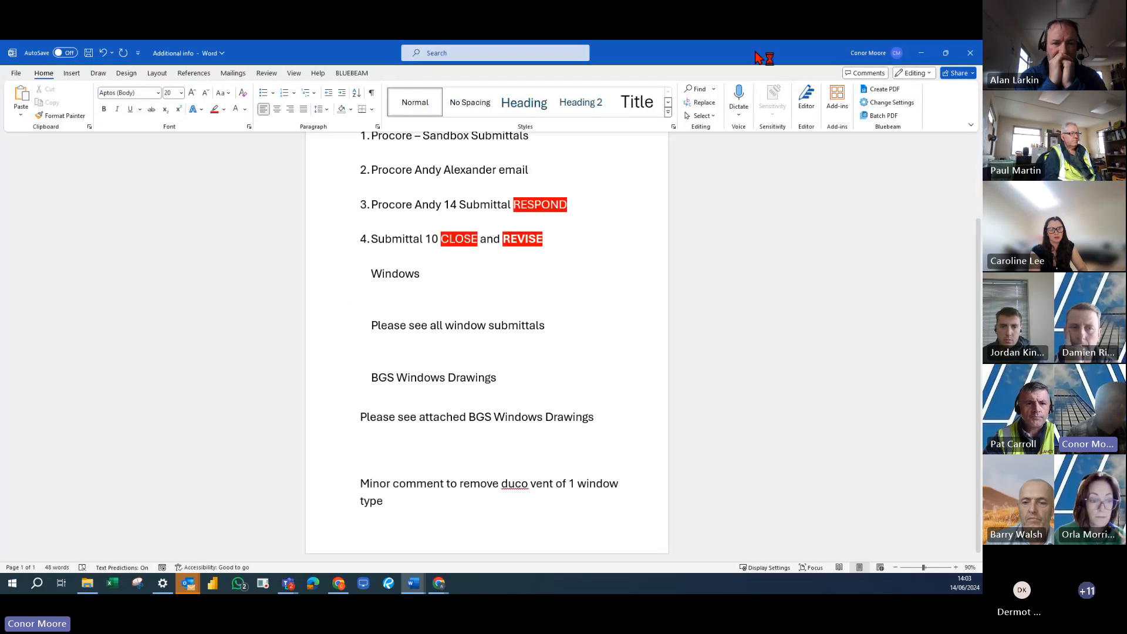
drag(737, 64, 982, 63)
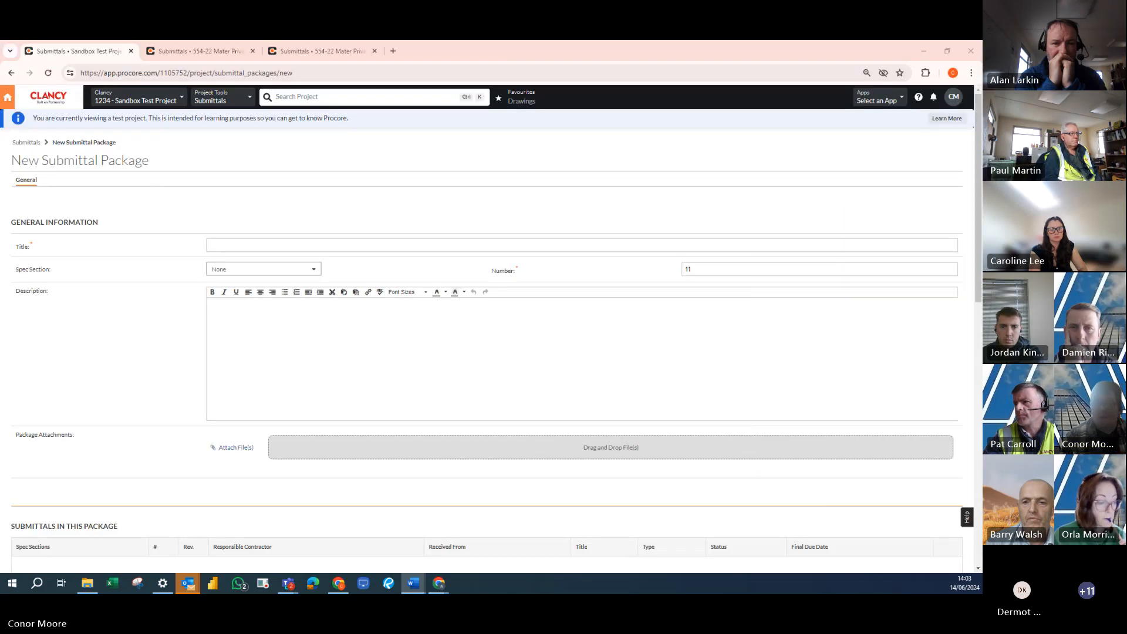
click(257, 242)
text(W)
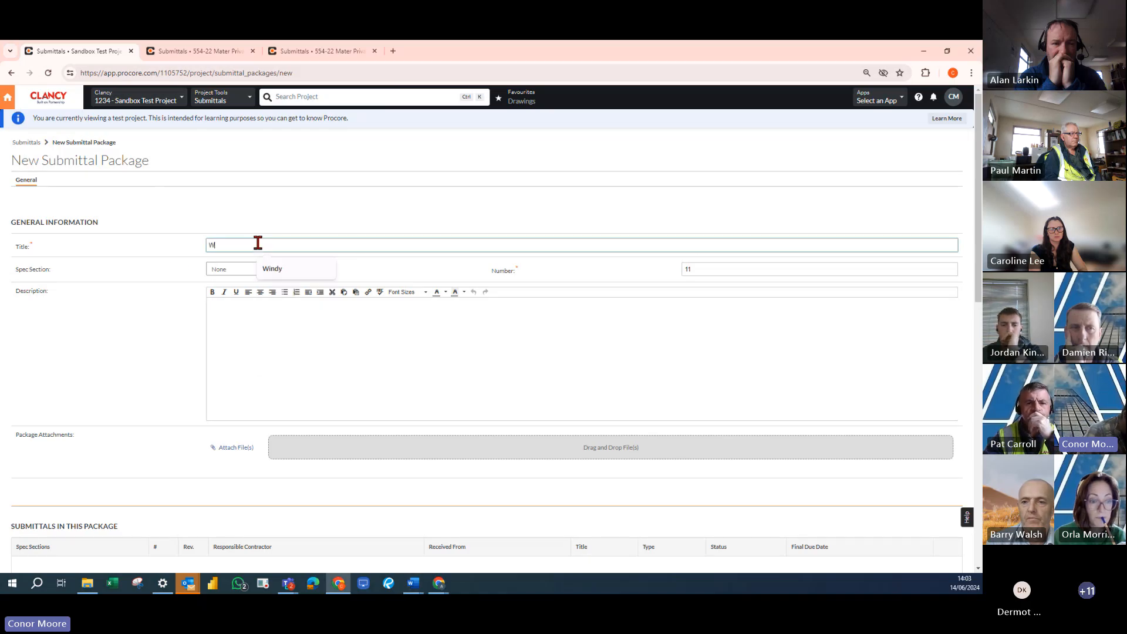
text(indow)
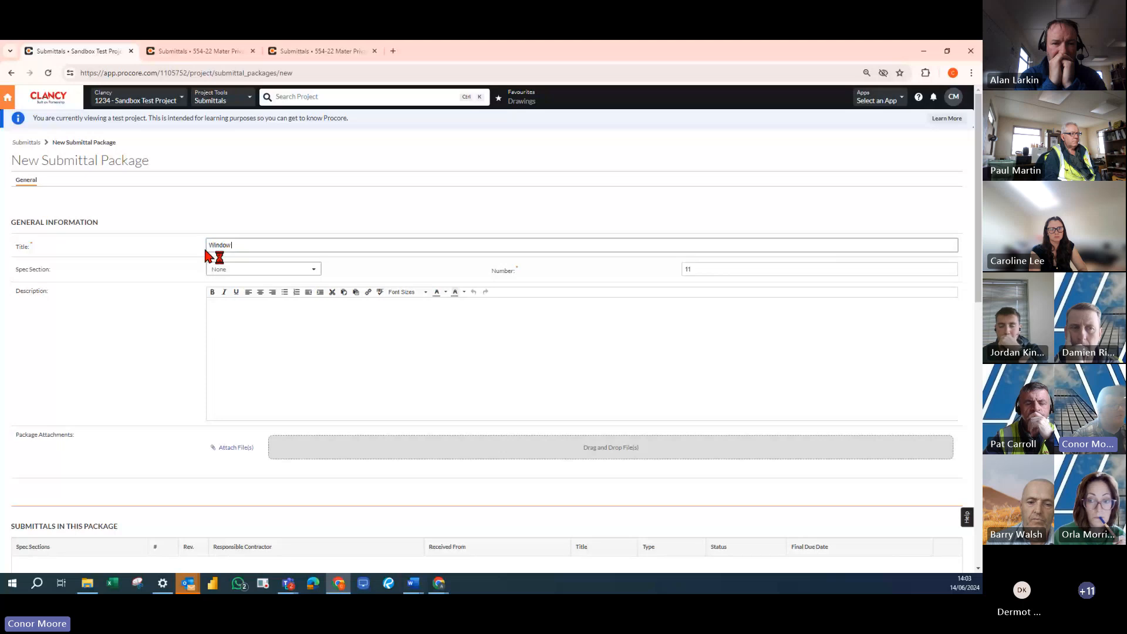
key(Home)
text(11)
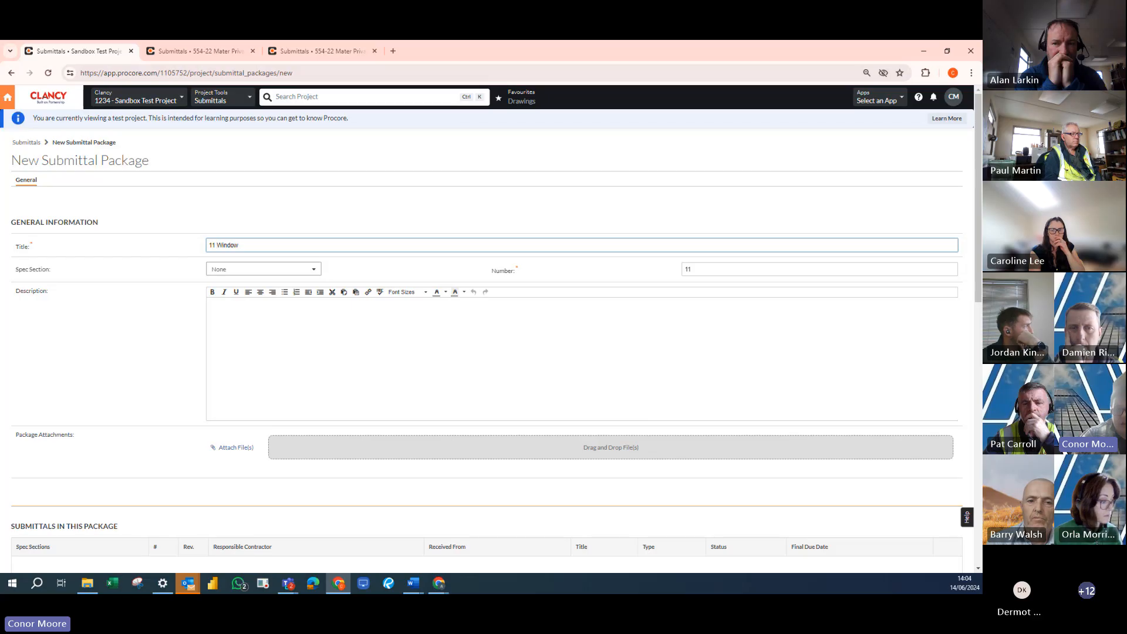
Copy "Please see all window submittals" from the Word notes into the package description and create the package
key(alt+Tab)
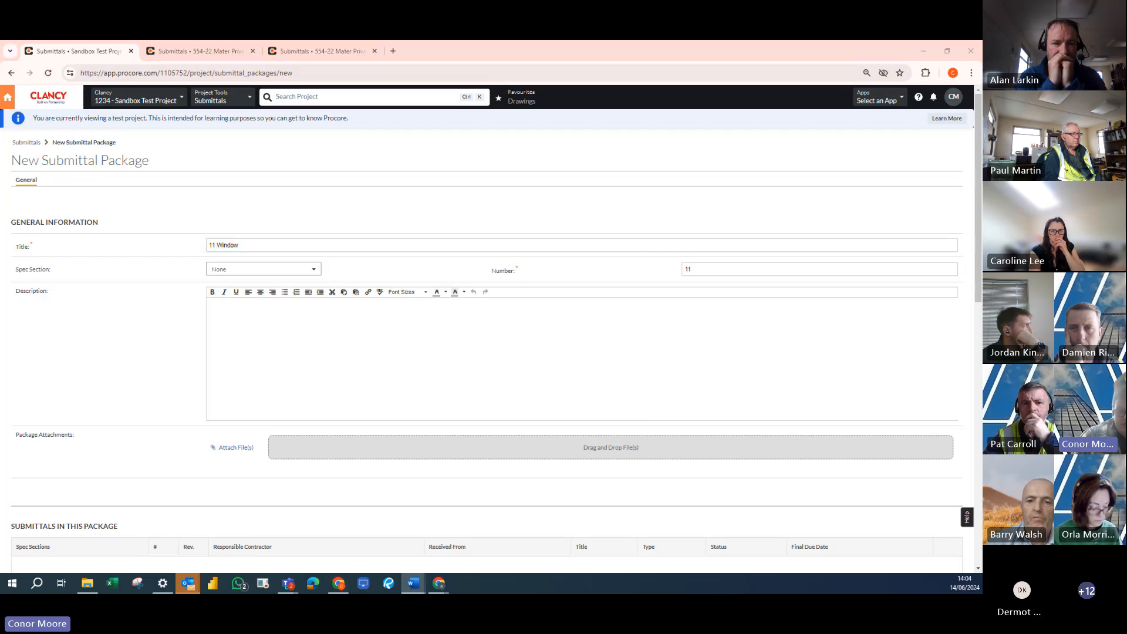
right_click(296, 327)
click(324, 428)
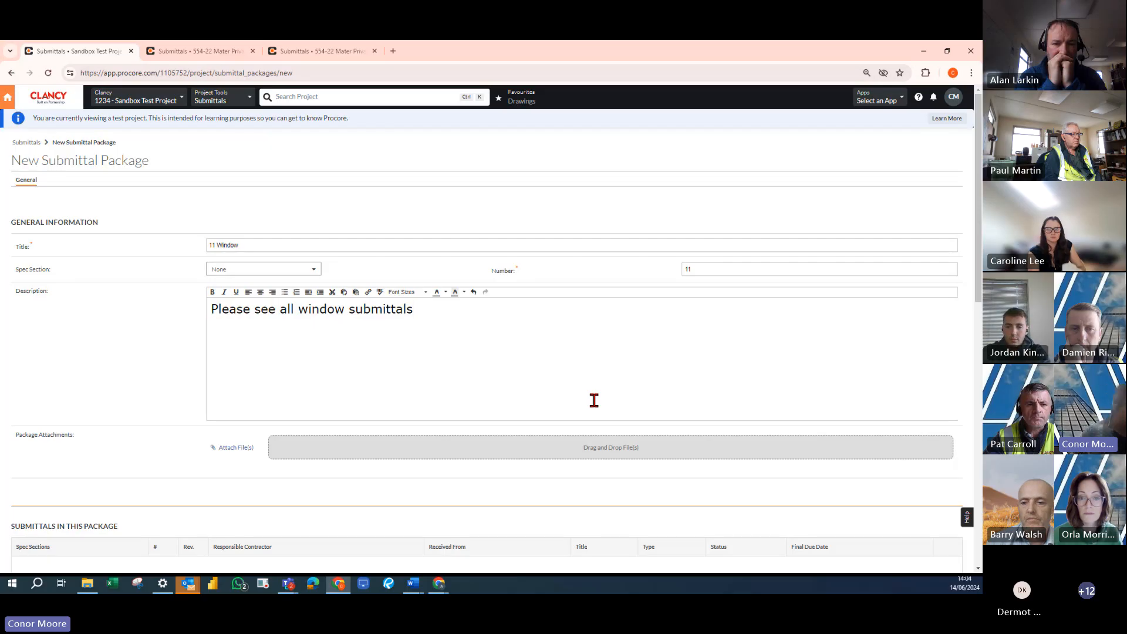
scroll(594, 401, down, 7)
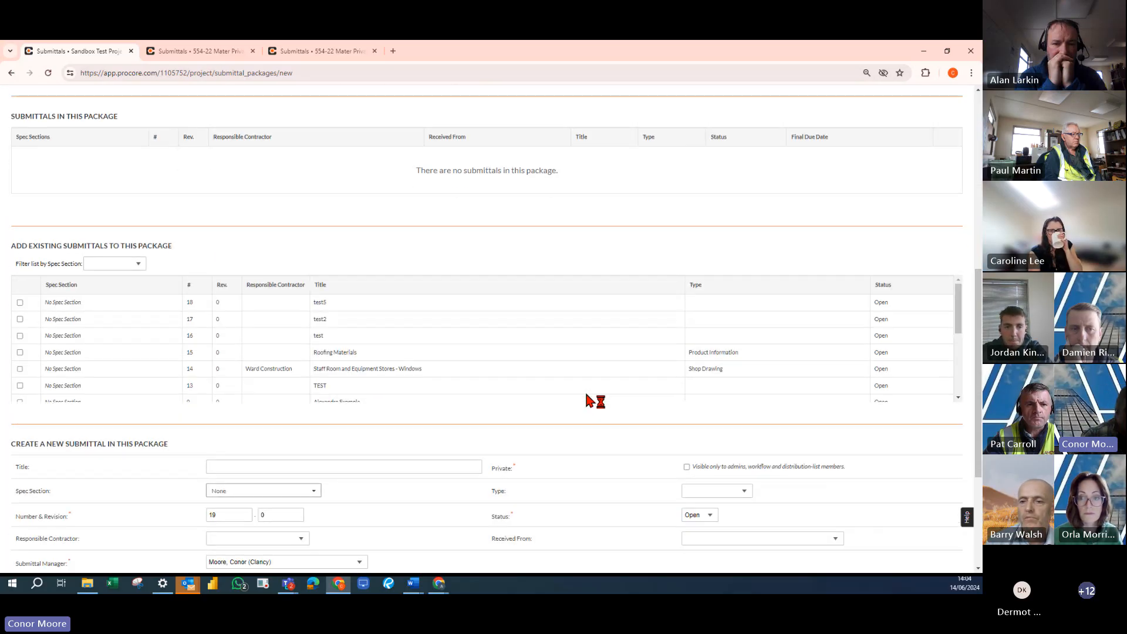
scroll(593, 400, down, 3)
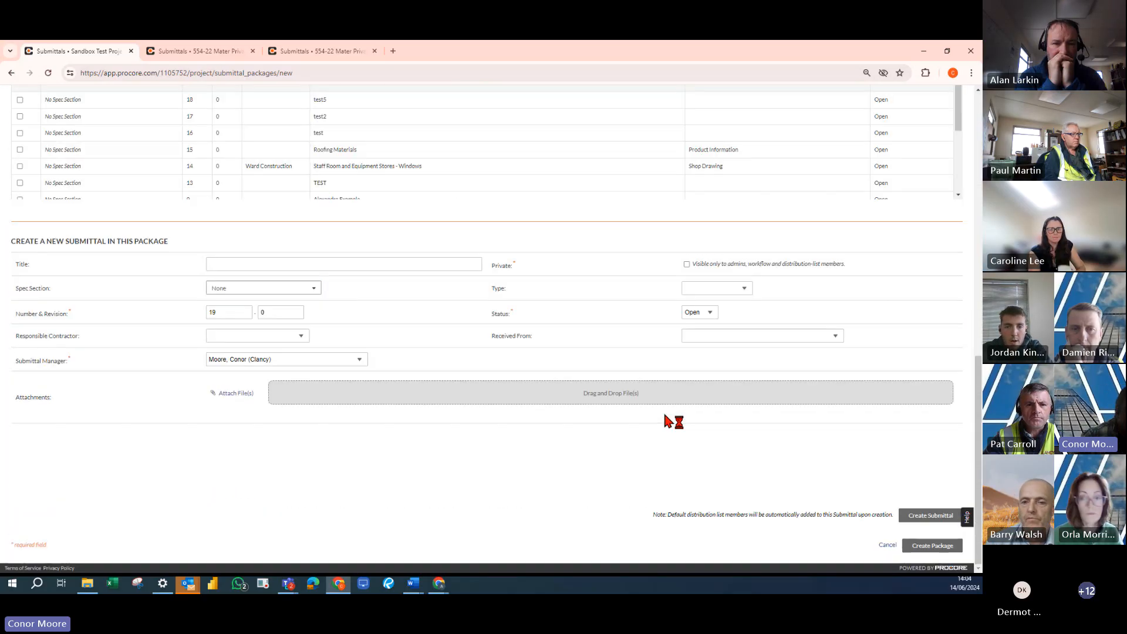
click(940, 551)
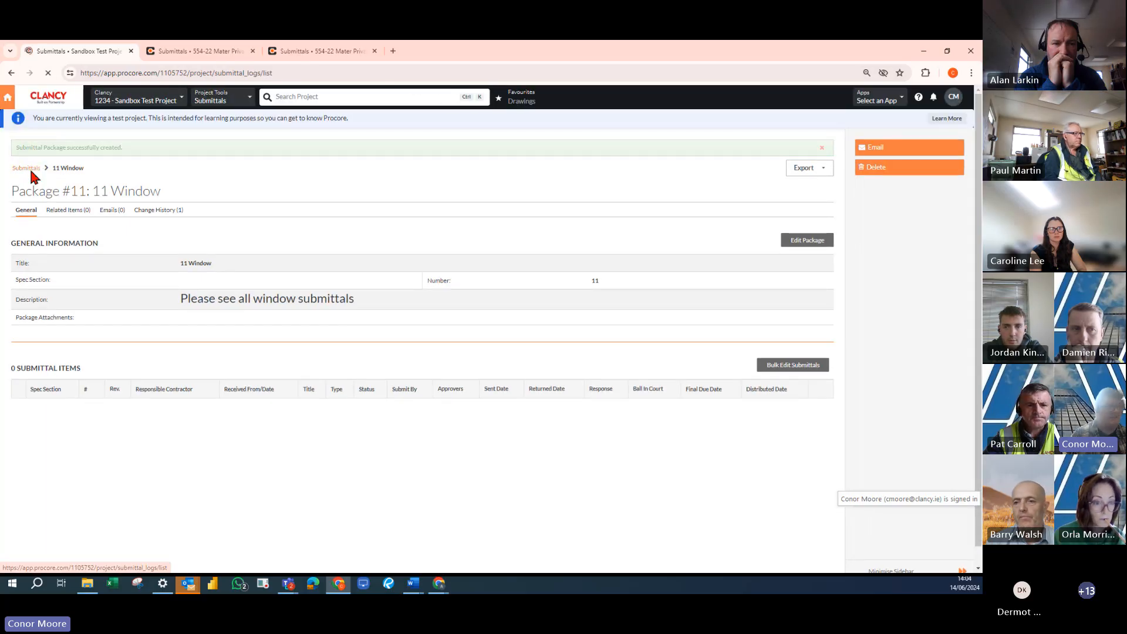
Start a new individual submittal and title it BGS Windows Drawings, copied from the Word notes
click(31, 169)
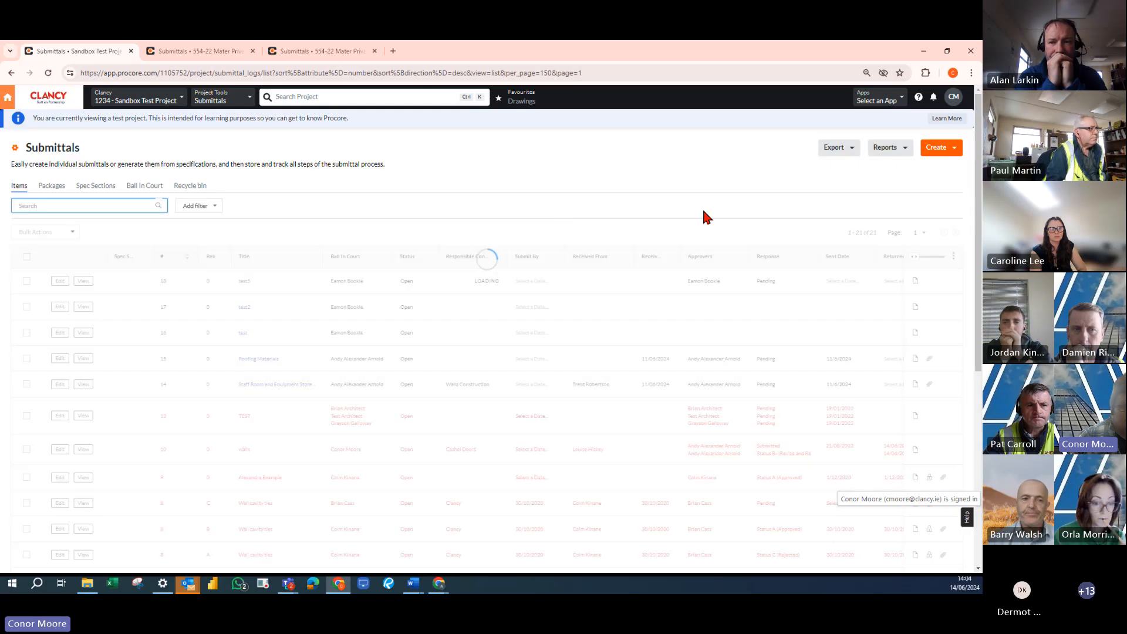
click(947, 150)
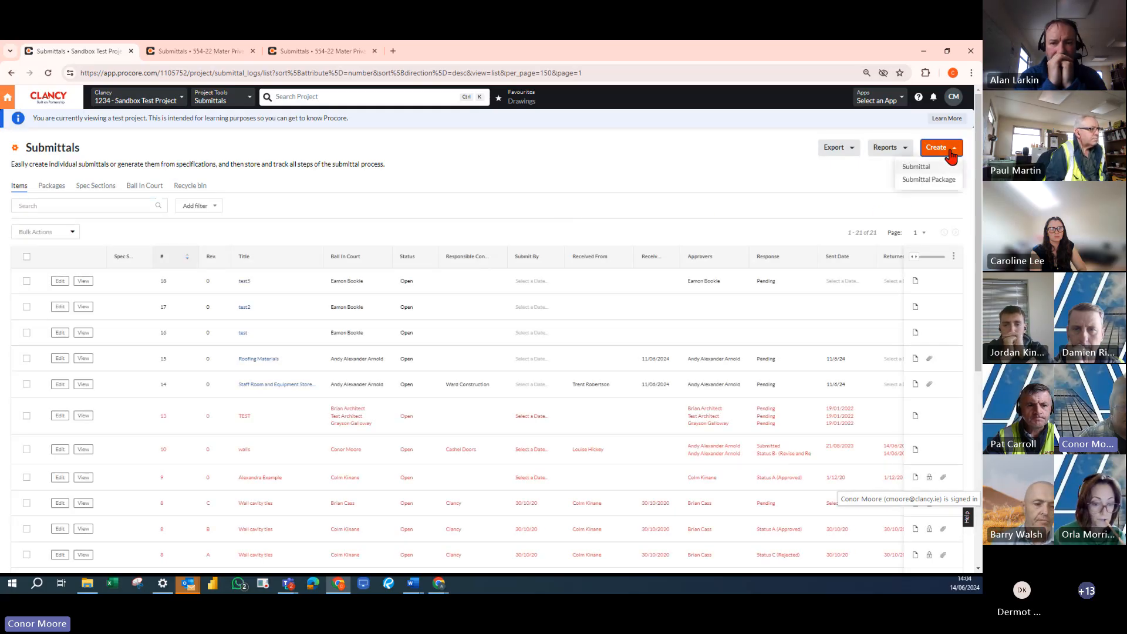
click(930, 169)
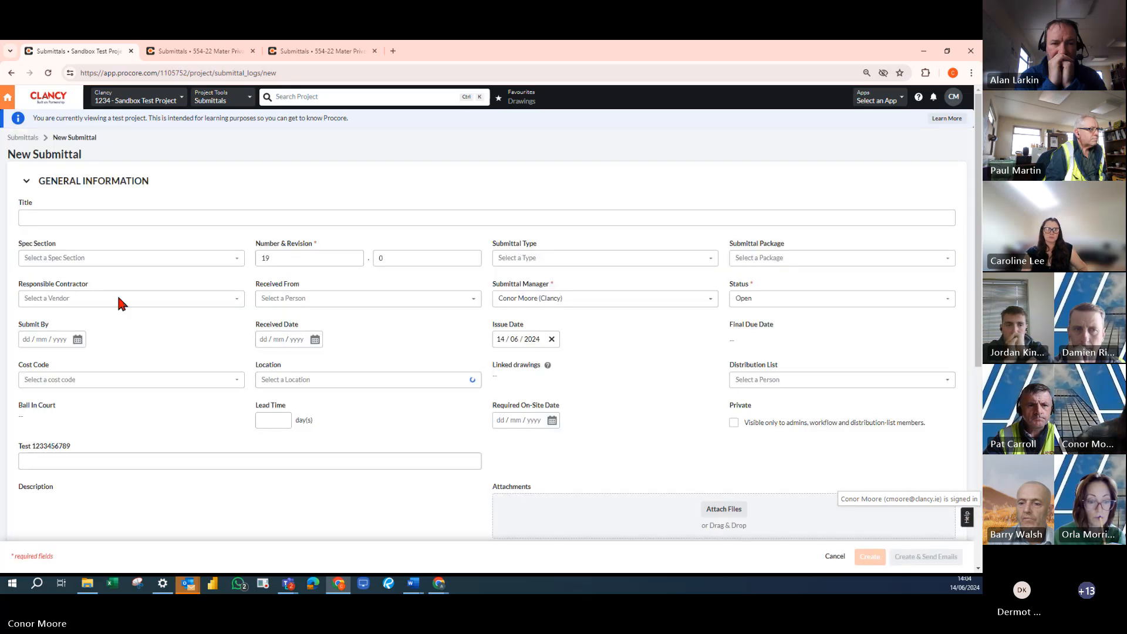
click(48, 219)
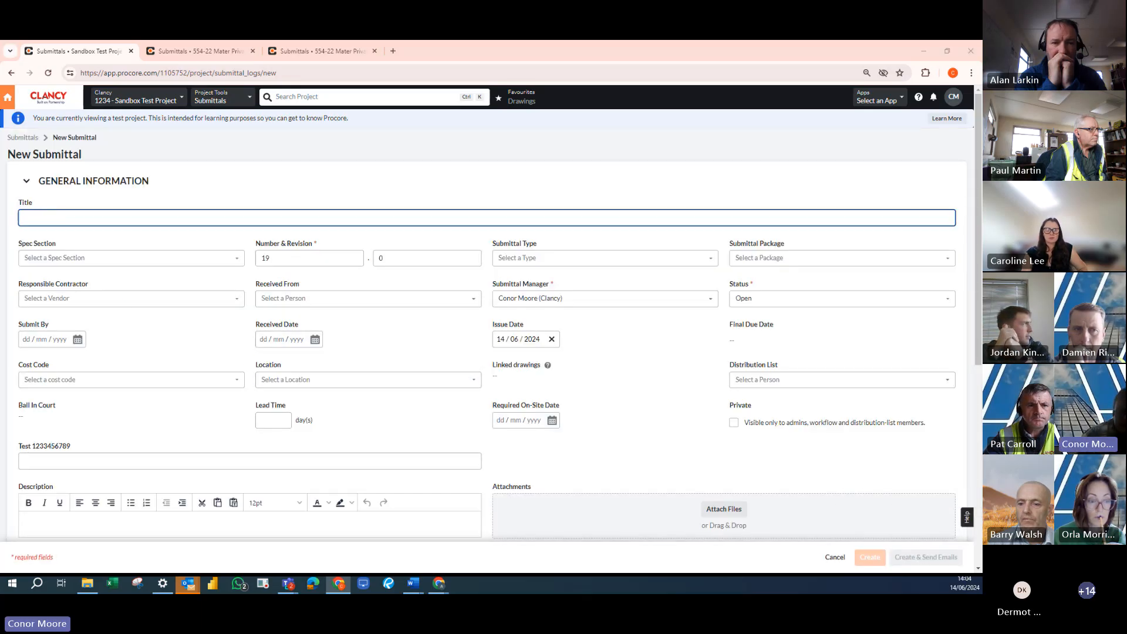
key(alt+Tab)
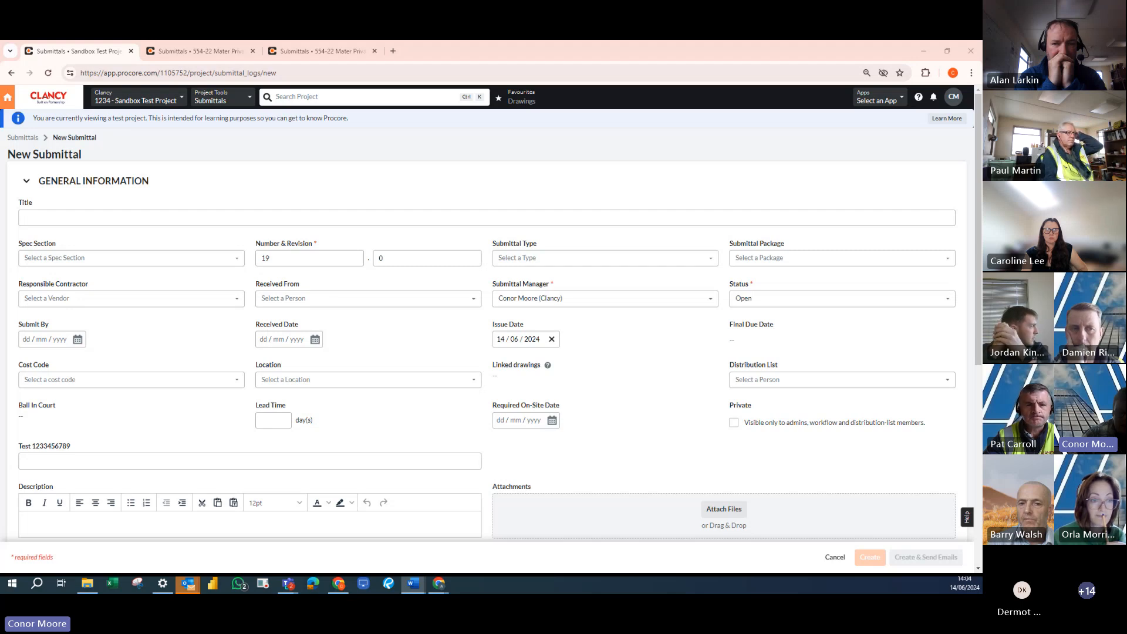
click(160, 219)
right_click(162, 220)
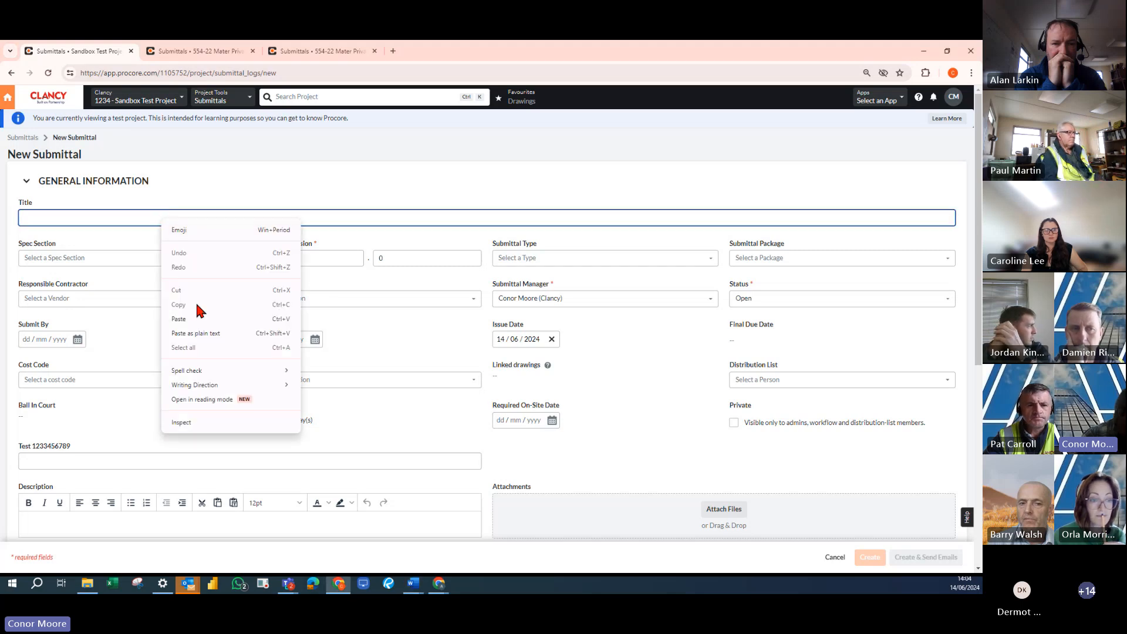
click(179, 319)
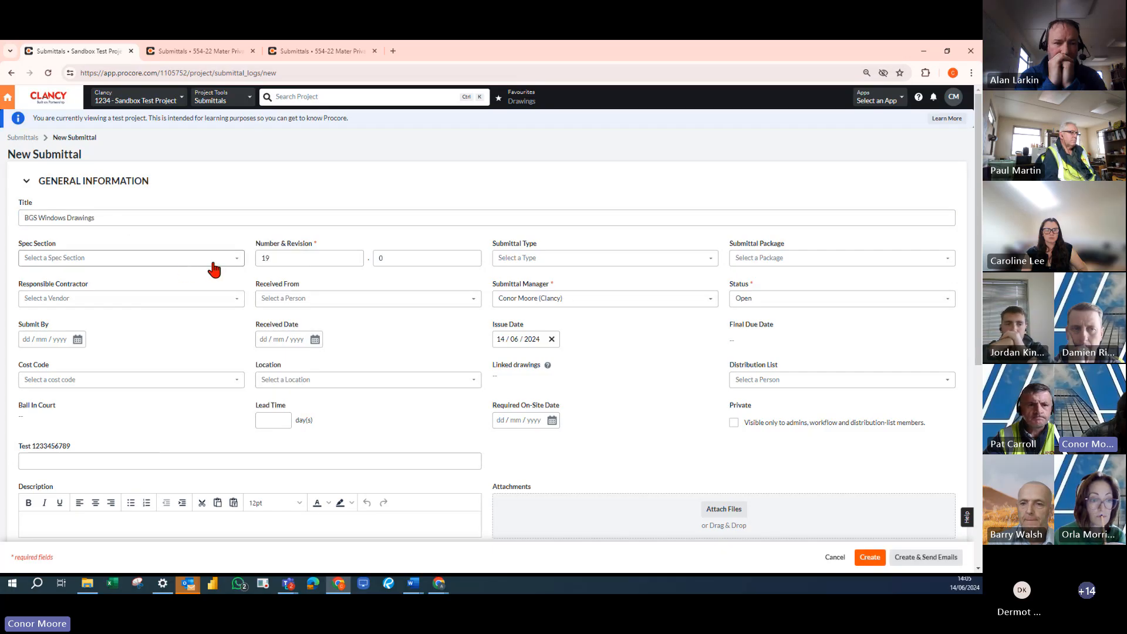
click(236, 258)
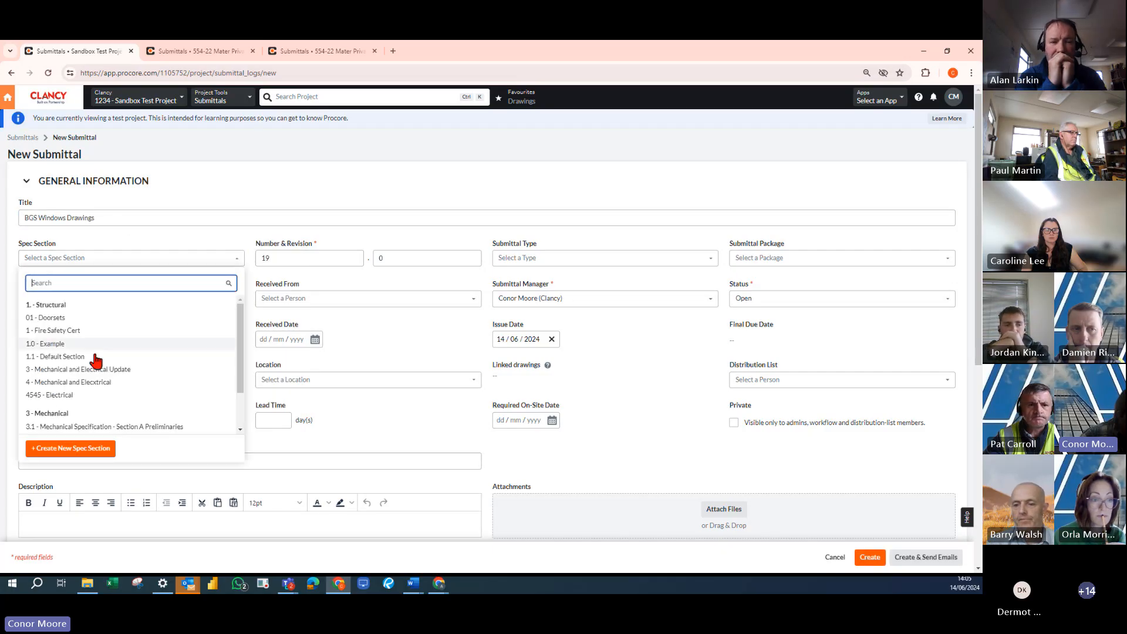
scroll(106, 340, down, 2)
click(134, 239)
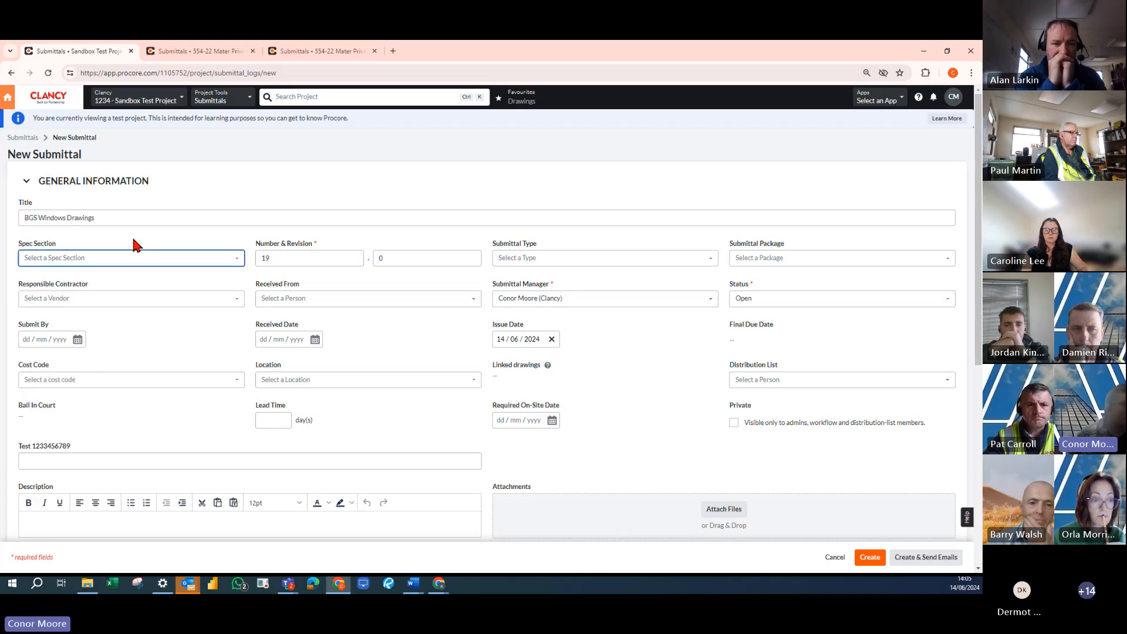
click(119, 245)
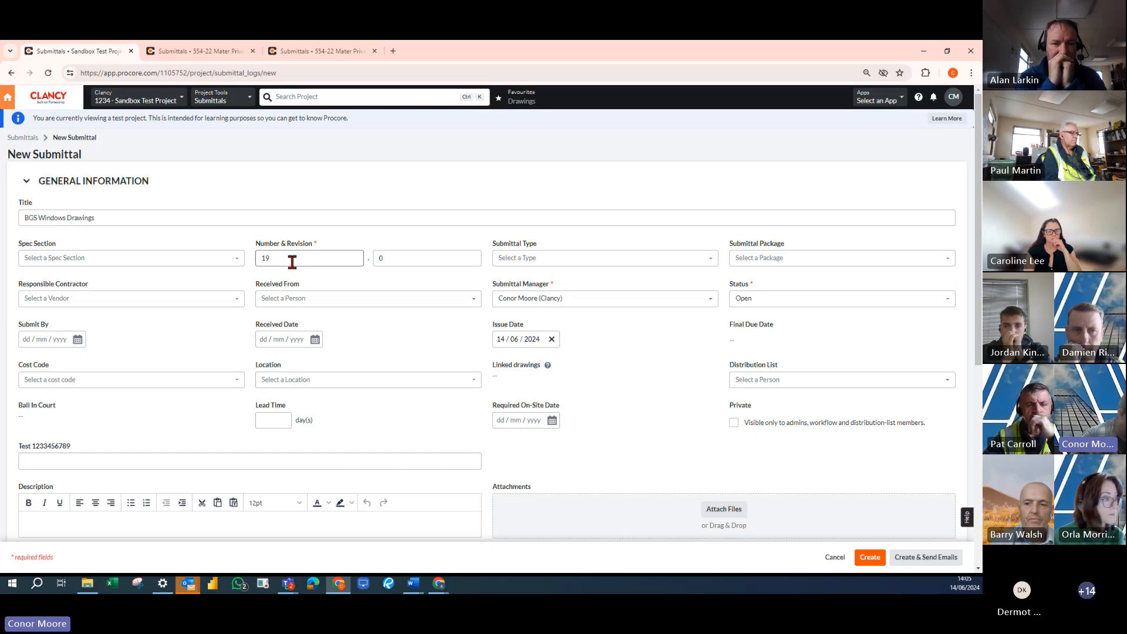
Set the submittal type to Shop Drawing and assign the submittal to the 11 Window package
click(644, 258)
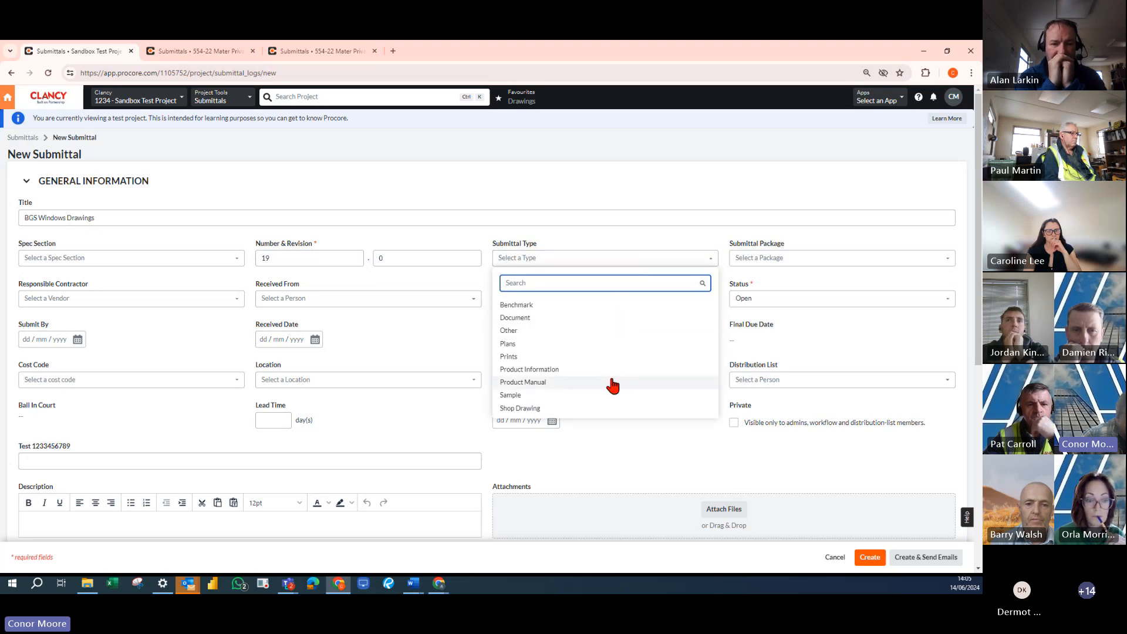
click(608, 410)
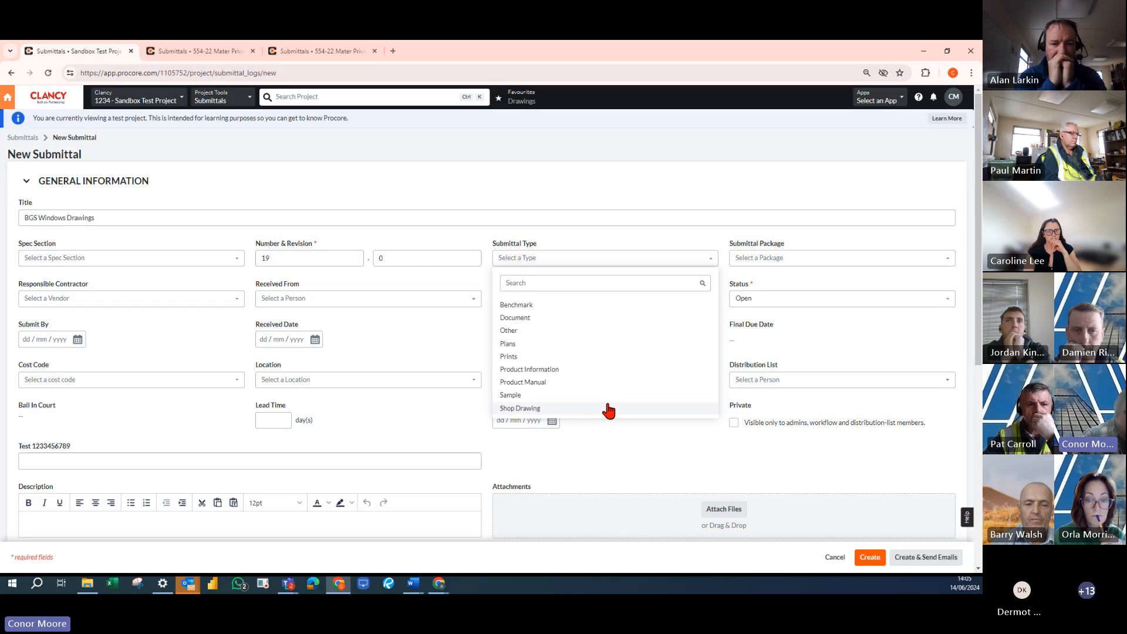
click(608, 409)
click(817, 258)
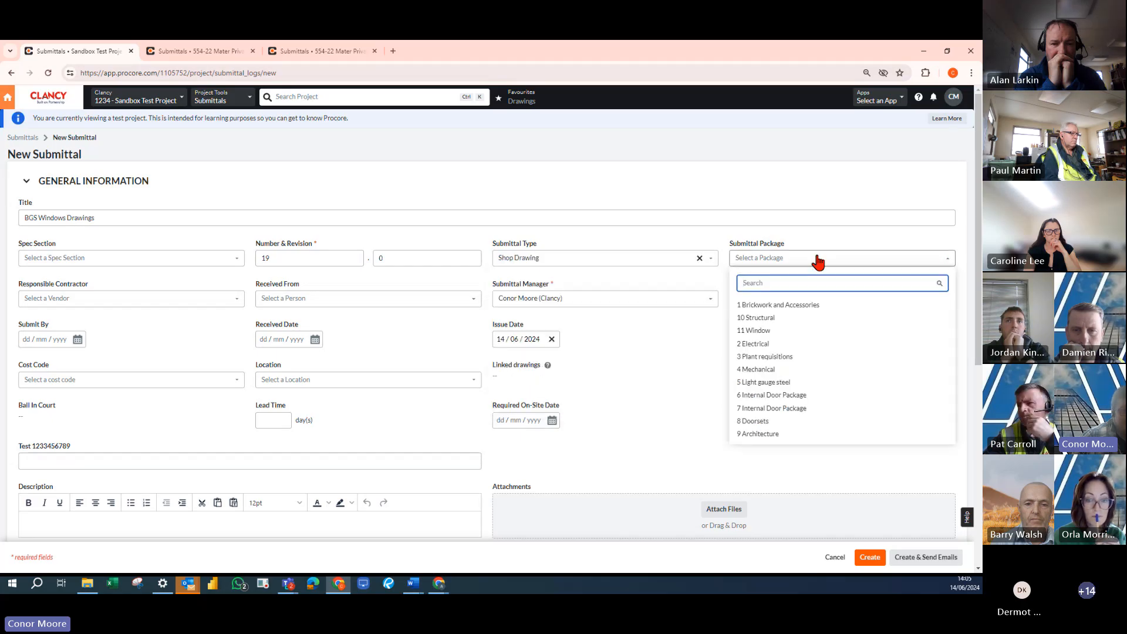
click(778, 332)
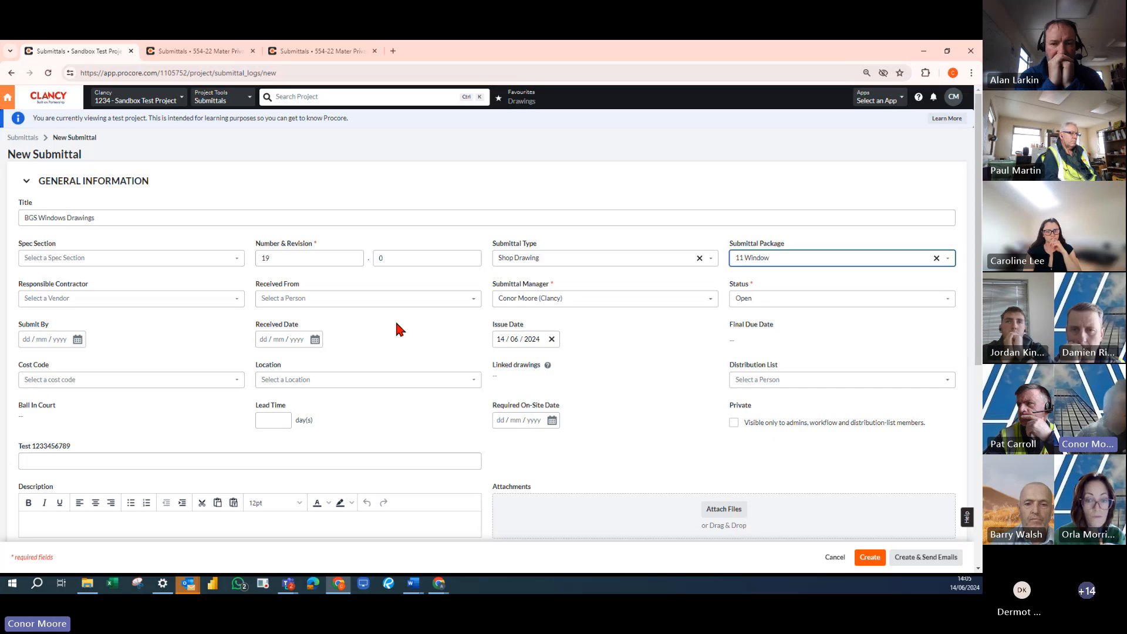
Set Cashel Doors as the responsible contractor and choose its contact person as the one the submittal is received from
click(198, 304)
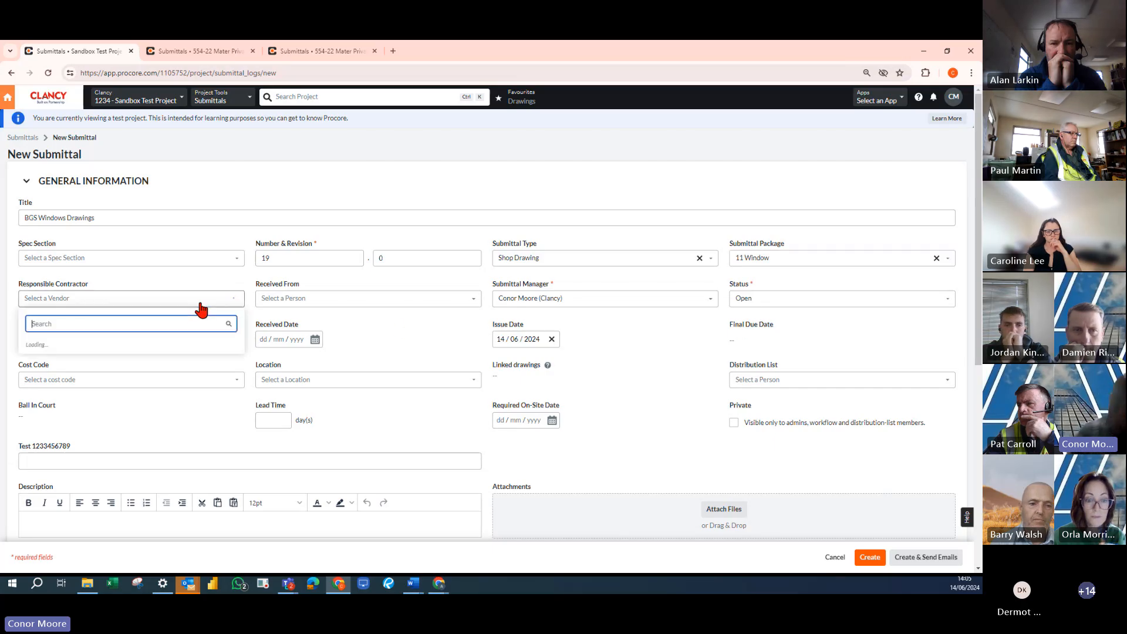
text(cas)
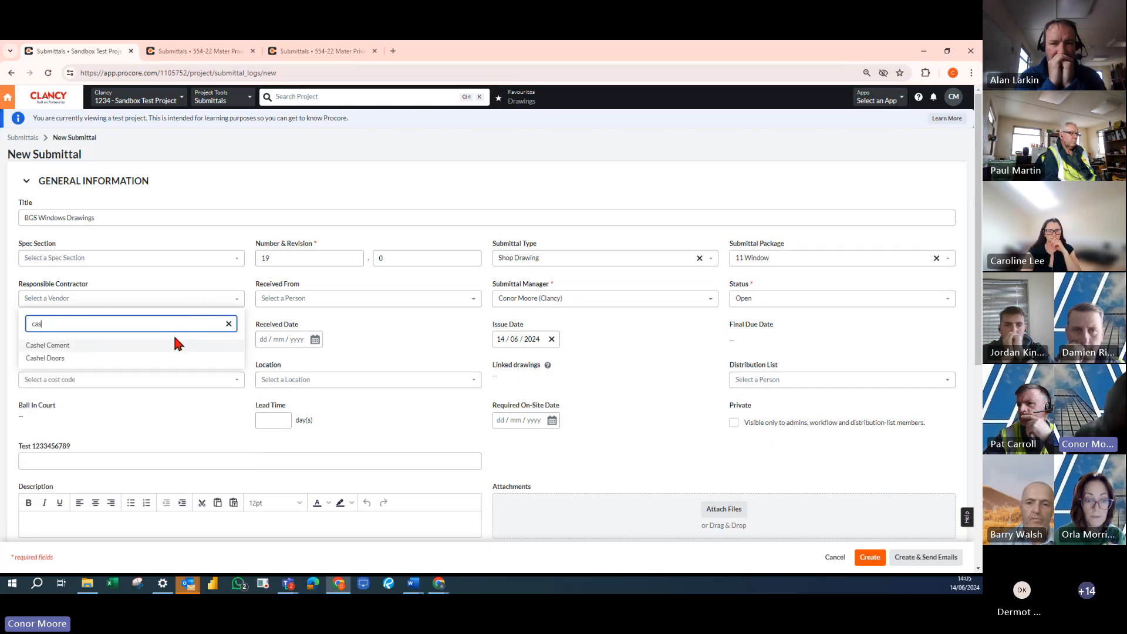
click(72, 362)
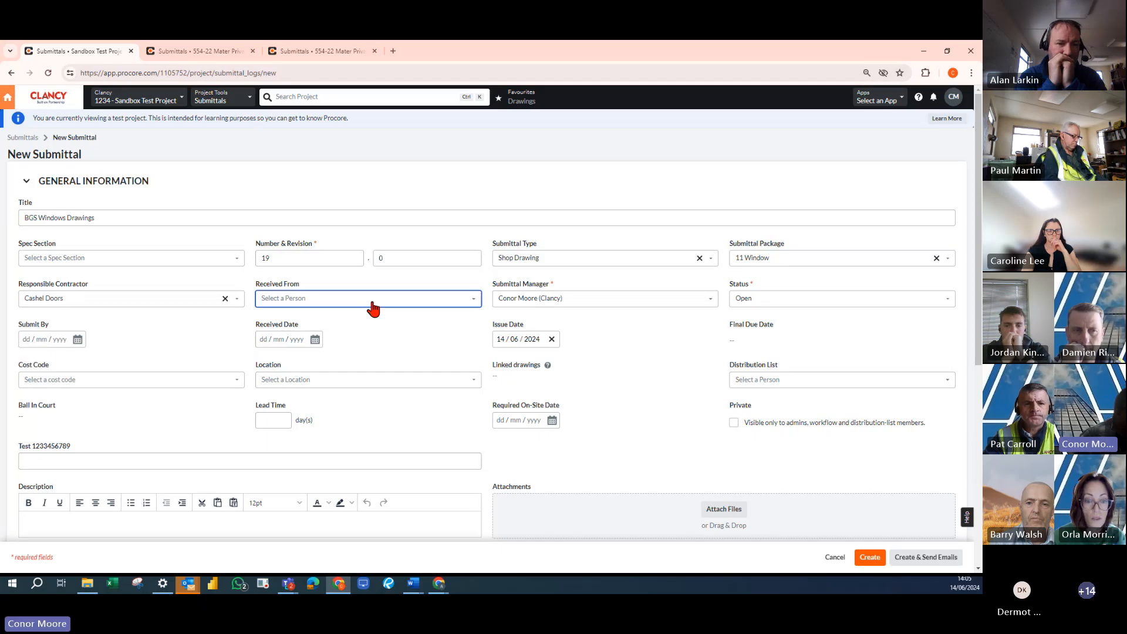
click(372, 302)
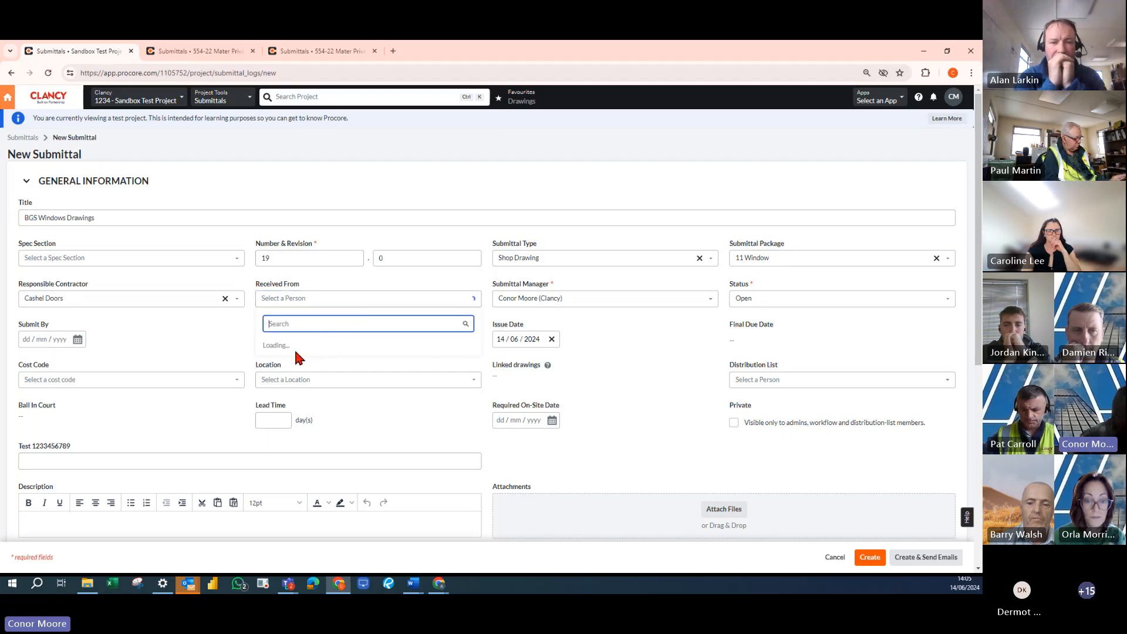
click(309, 371)
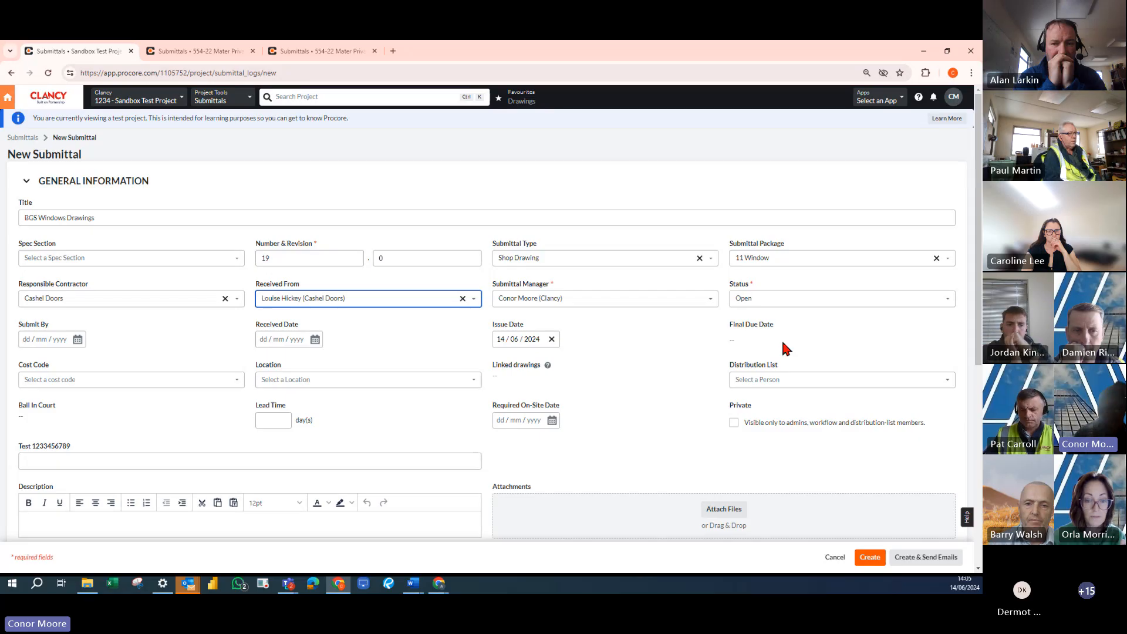
Set the received date to 14/06/2024 and the location to Store 1 under Site Compound
click(277, 340)
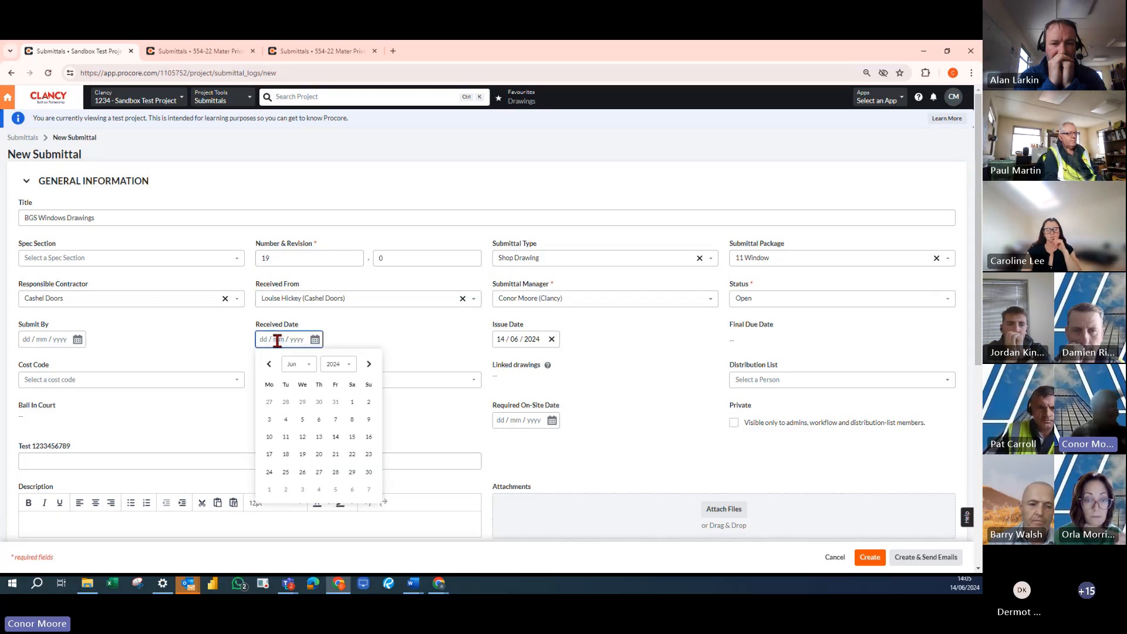
click(335, 437)
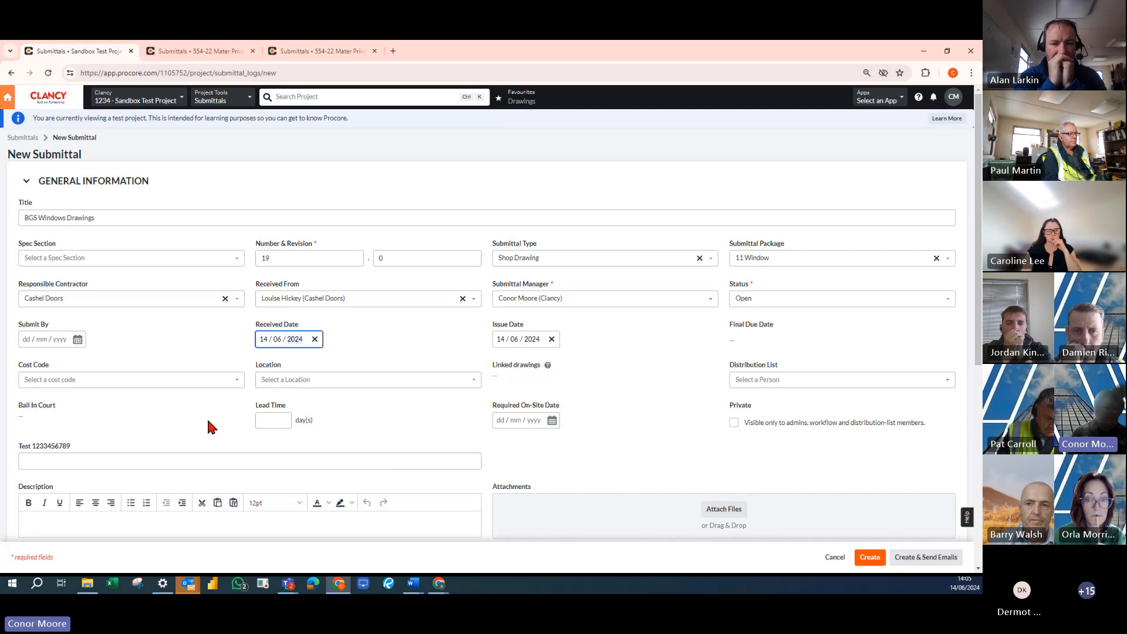
click(230, 381)
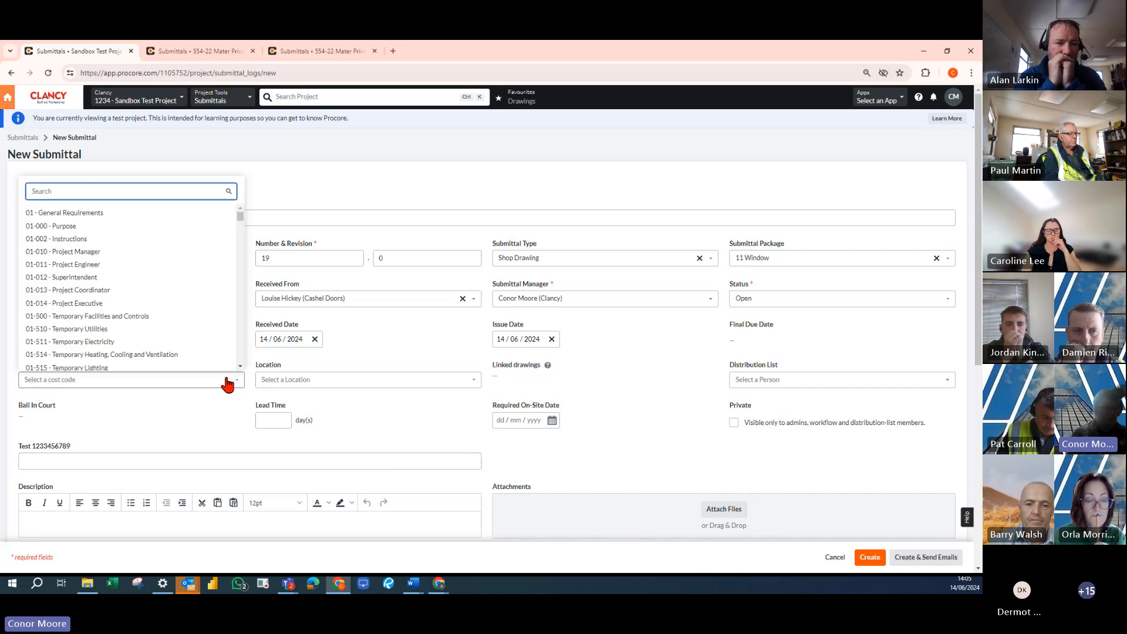
click(473, 385)
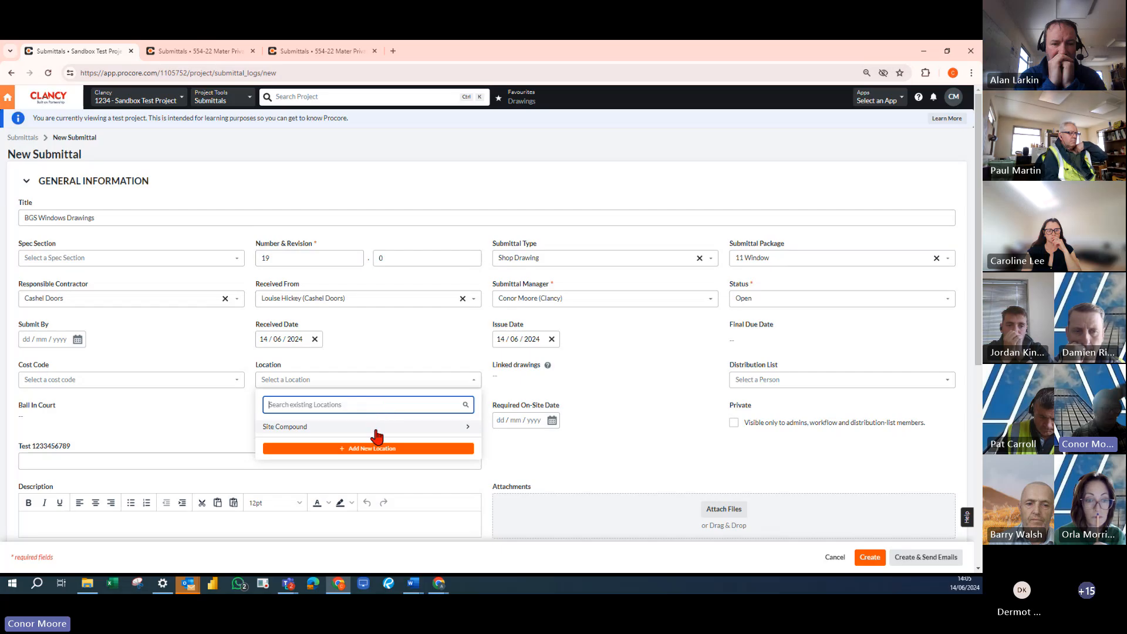
click(464, 426)
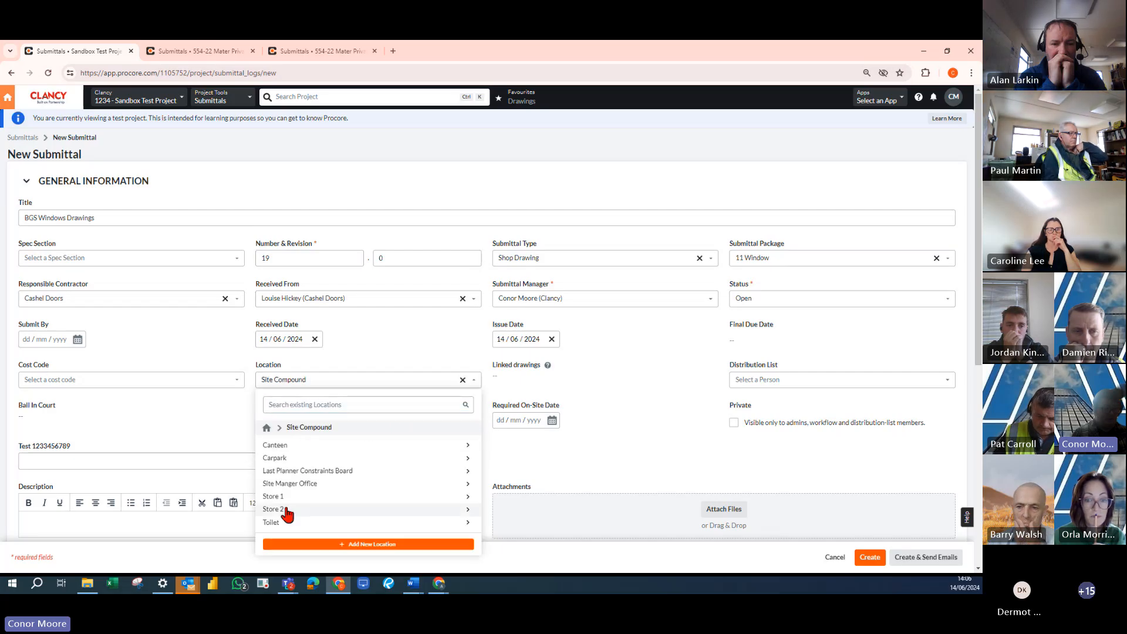
click(271, 497)
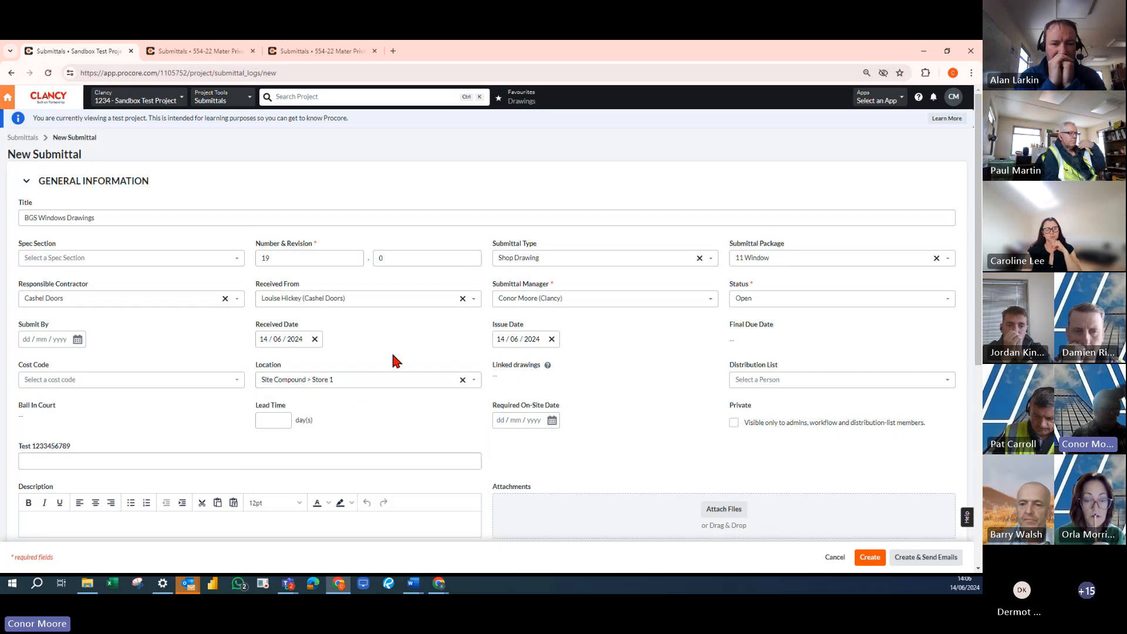
Find the Clancy colleague and add them to the submittal's distribution list
click(949, 383)
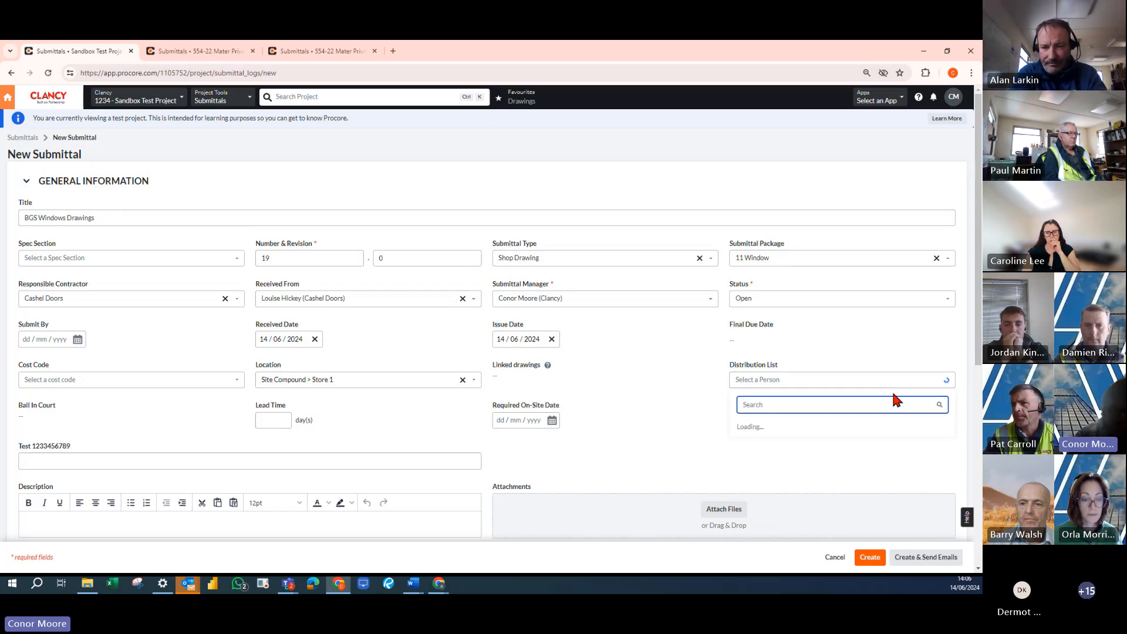
text(com)
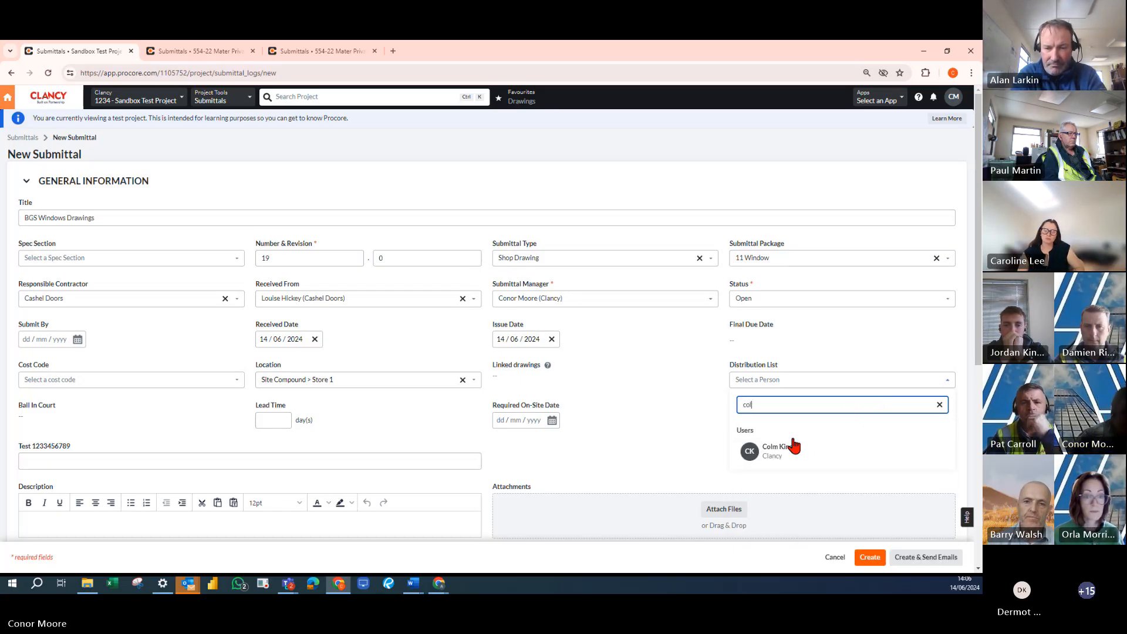
click(795, 449)
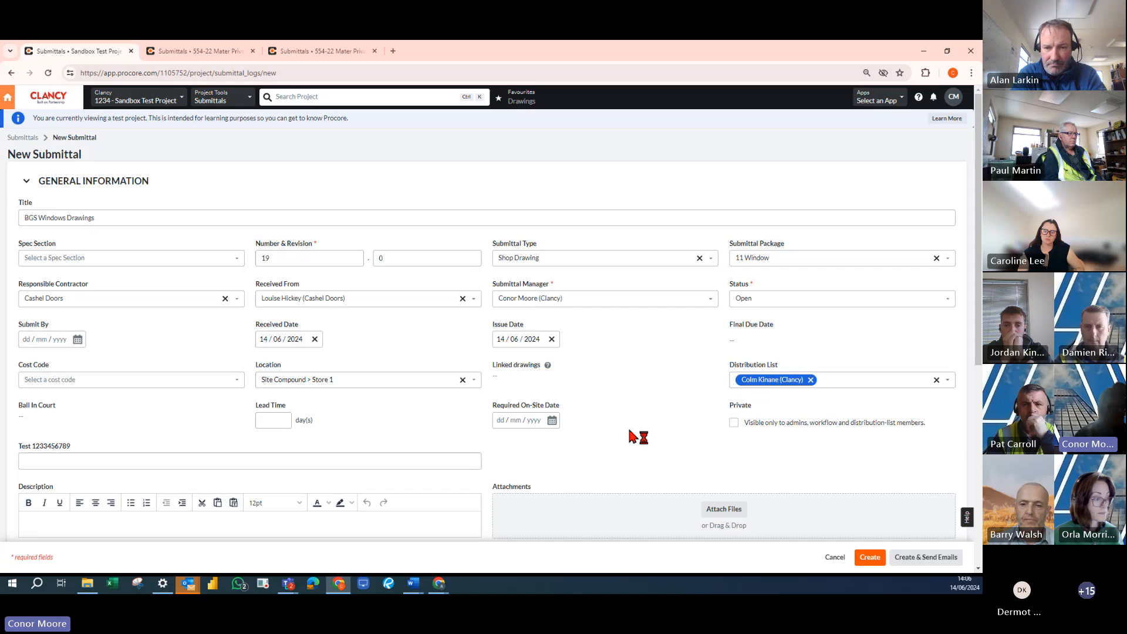
Fill the submittal description with "Please see attached BGS Windows Drawings", pasted from the Word notes
scroll(528, 452, down, 1)
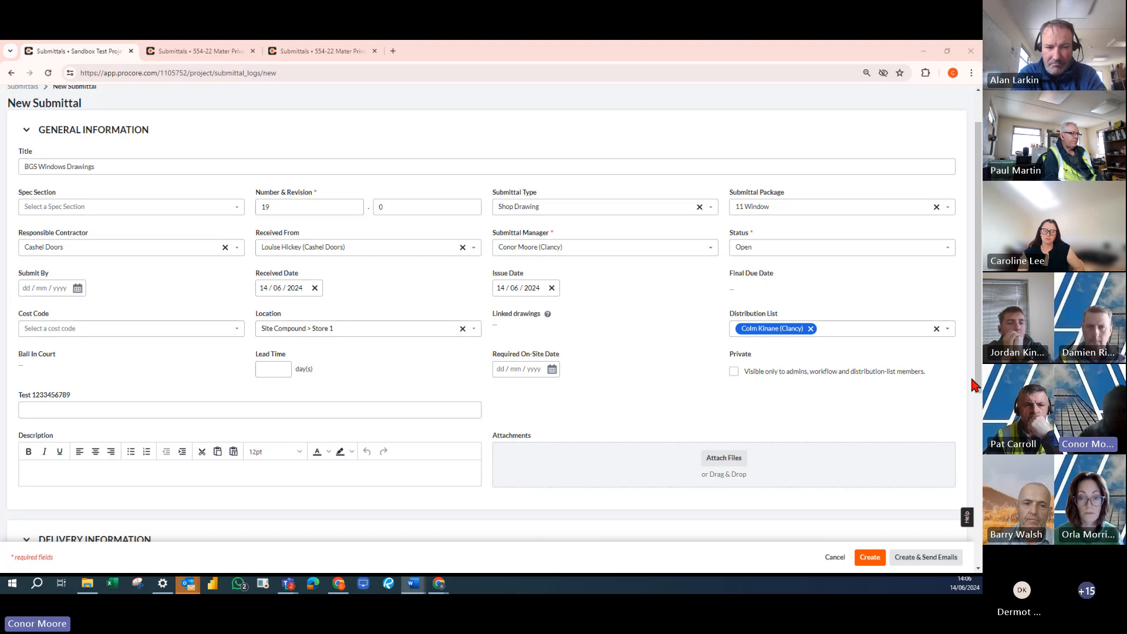
right_click(236, 477)
click(259, 376)
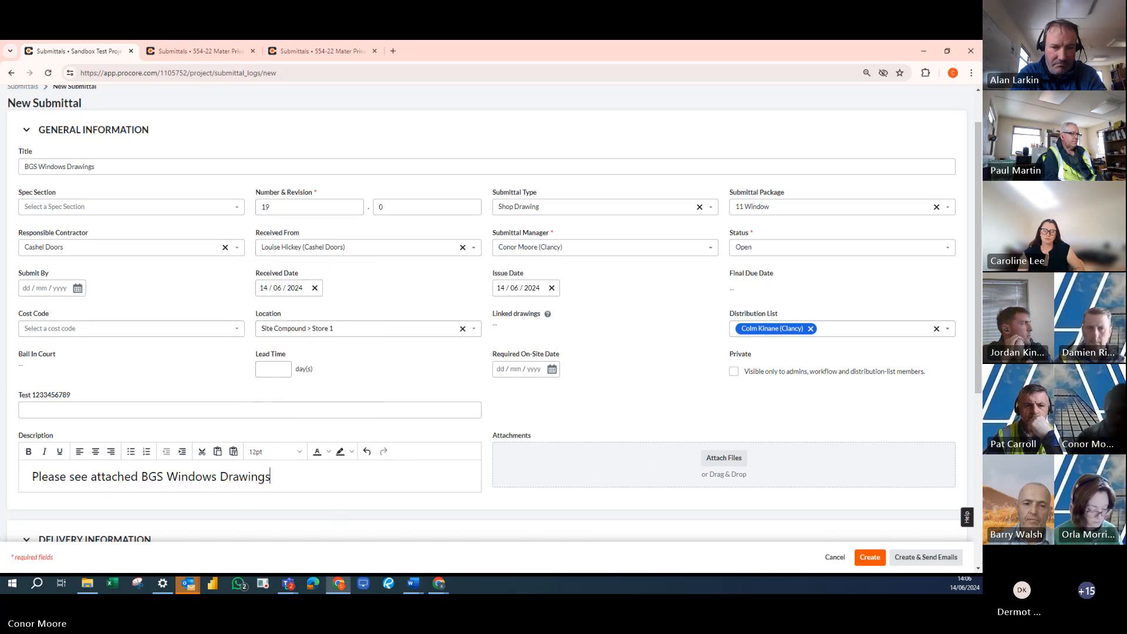
Attach Enkopur_englisch.pdf, Enkopur-BBA.pdf and ENKOPUR-TDS.pdf from File Explorer to the submittal
key(alt+Tab)
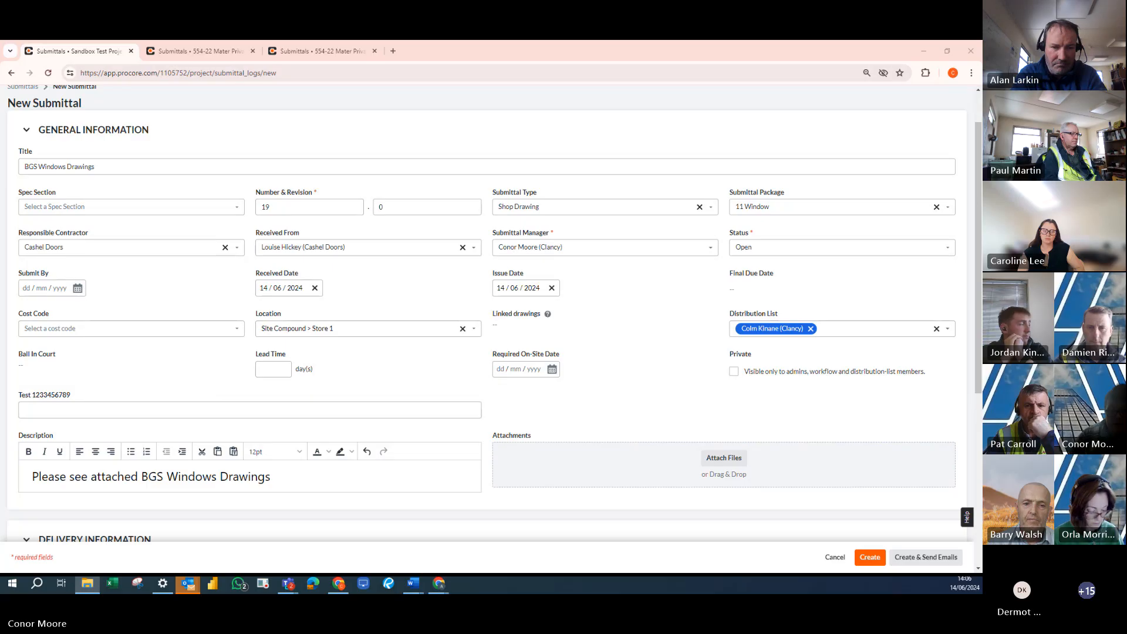
drag(707, 491, 707, 472)
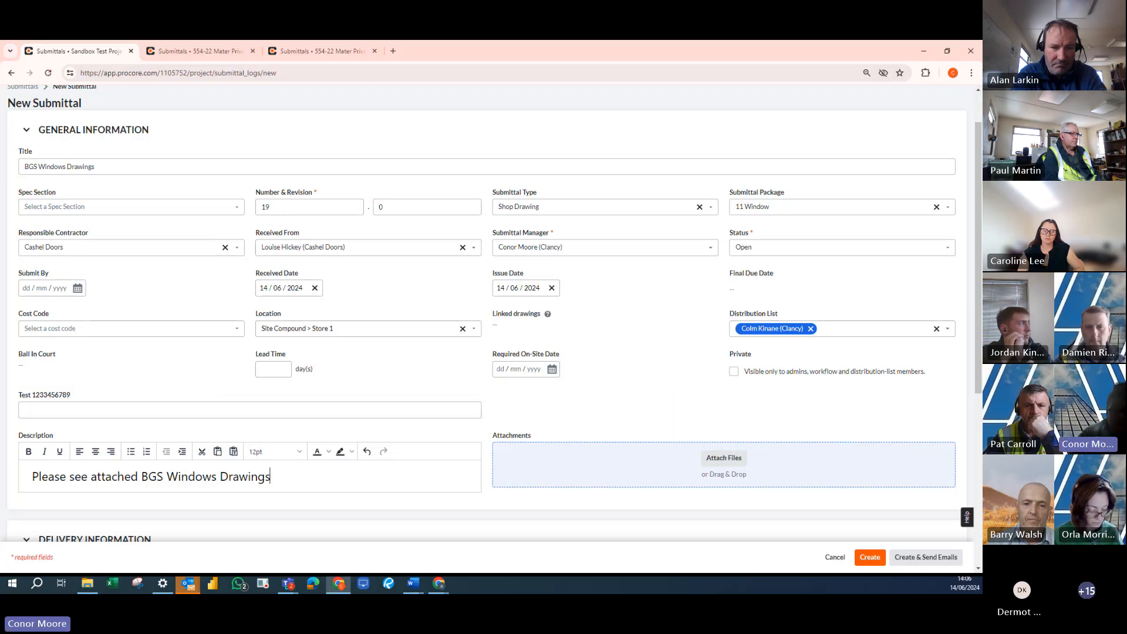
drag(499, 498, 719, 469)
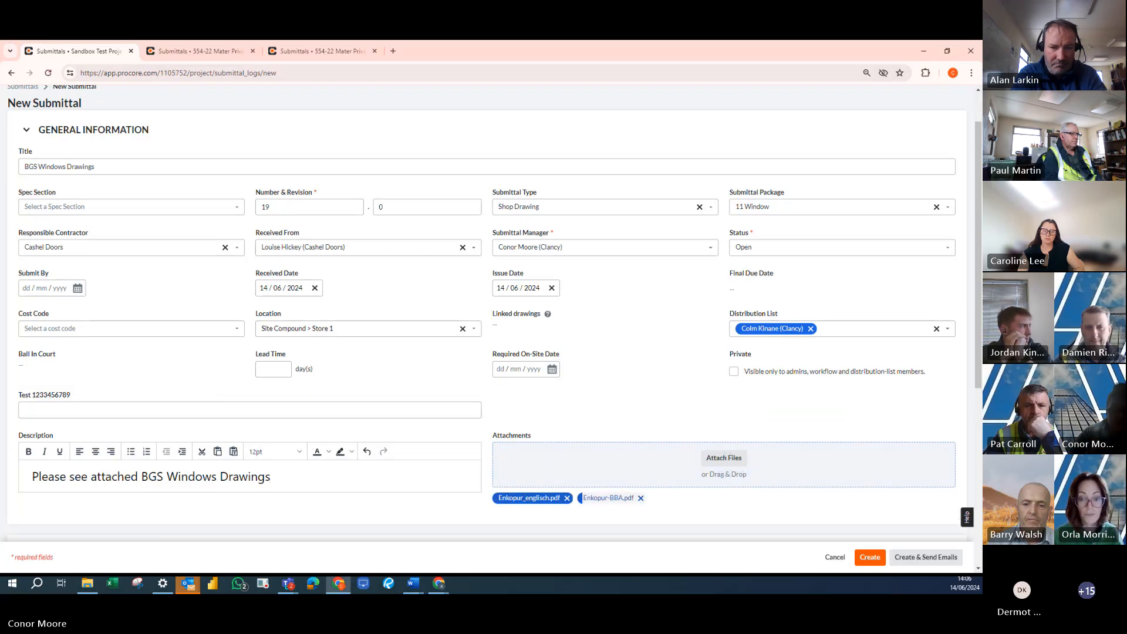
drag(891, 460, 714, 461)
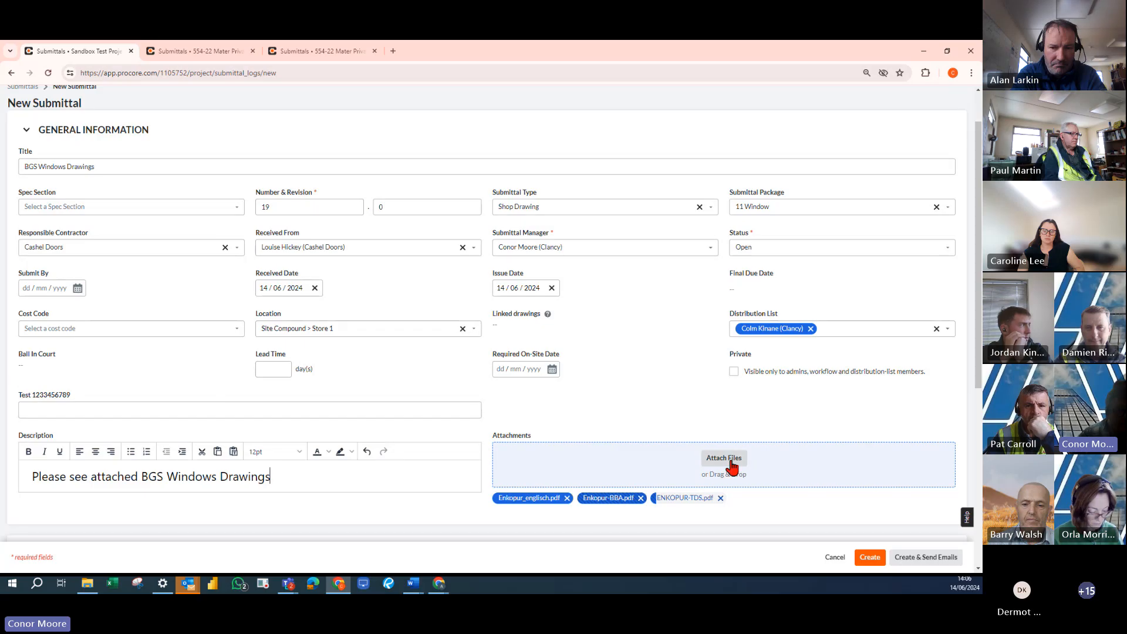
click(728, 459)
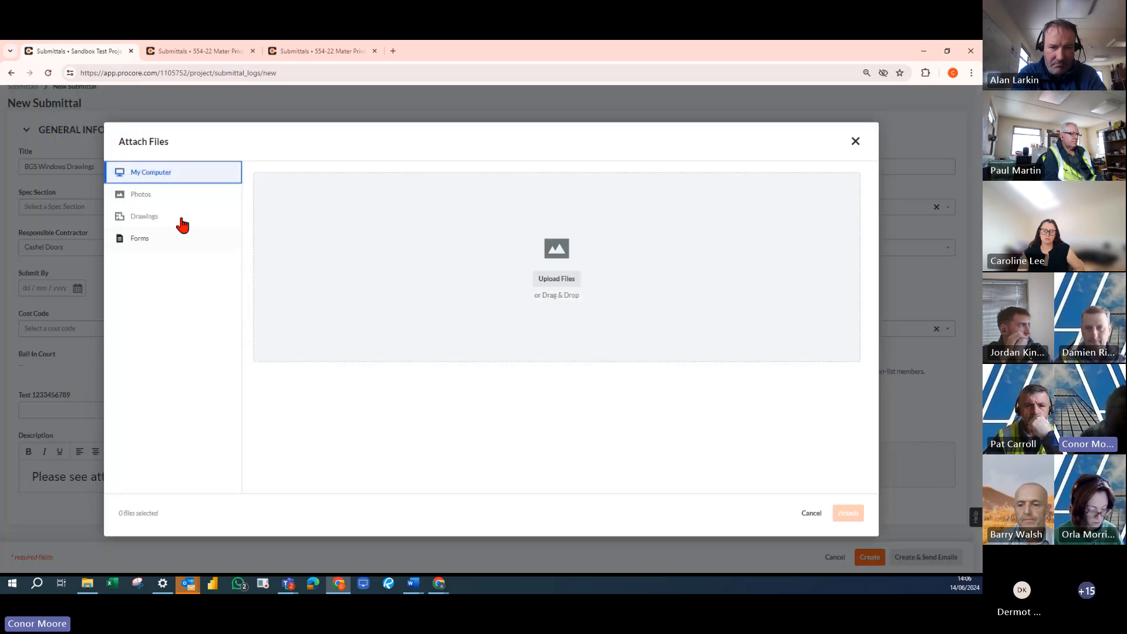
click(557, 279)
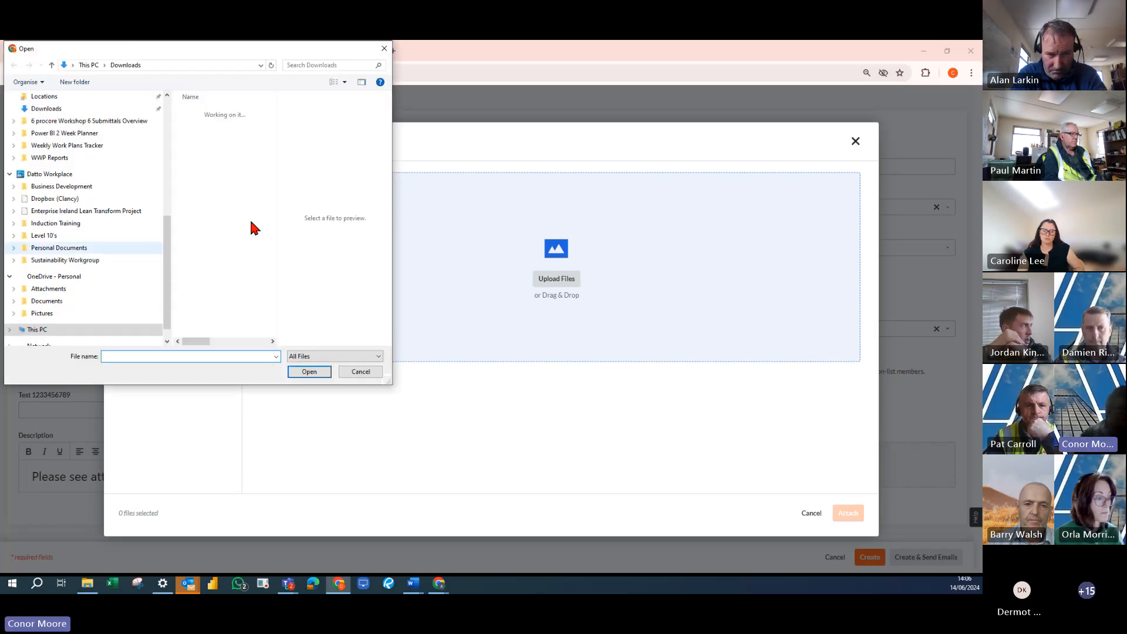
click(384, 48)
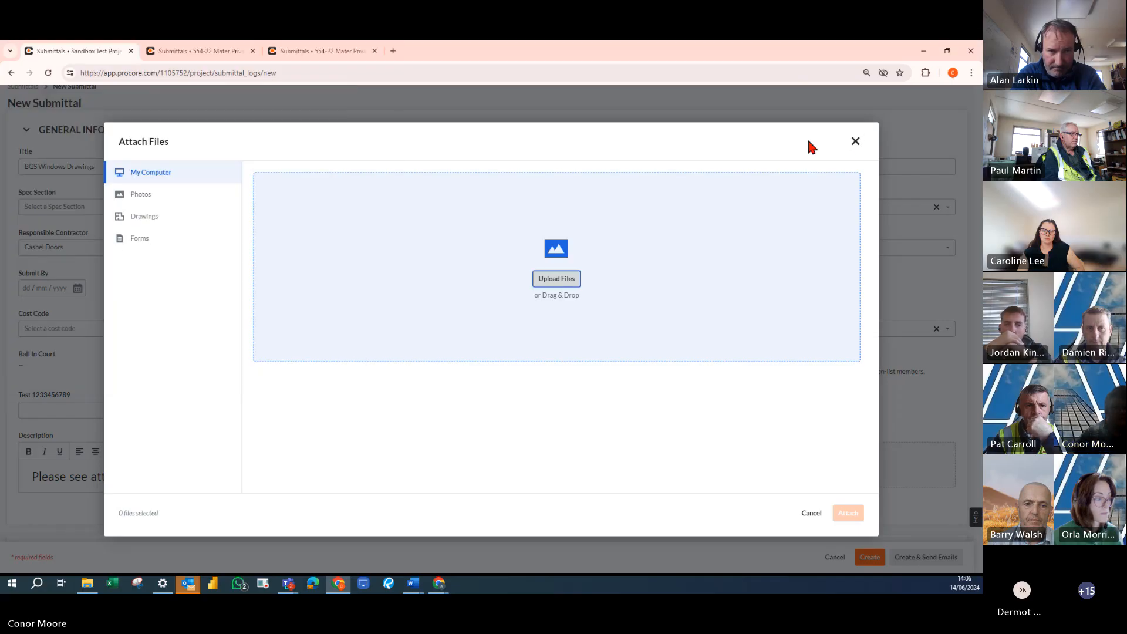
Apply the Design Team Example template to the submittal workflow
scroll(392, 485, down, 5)
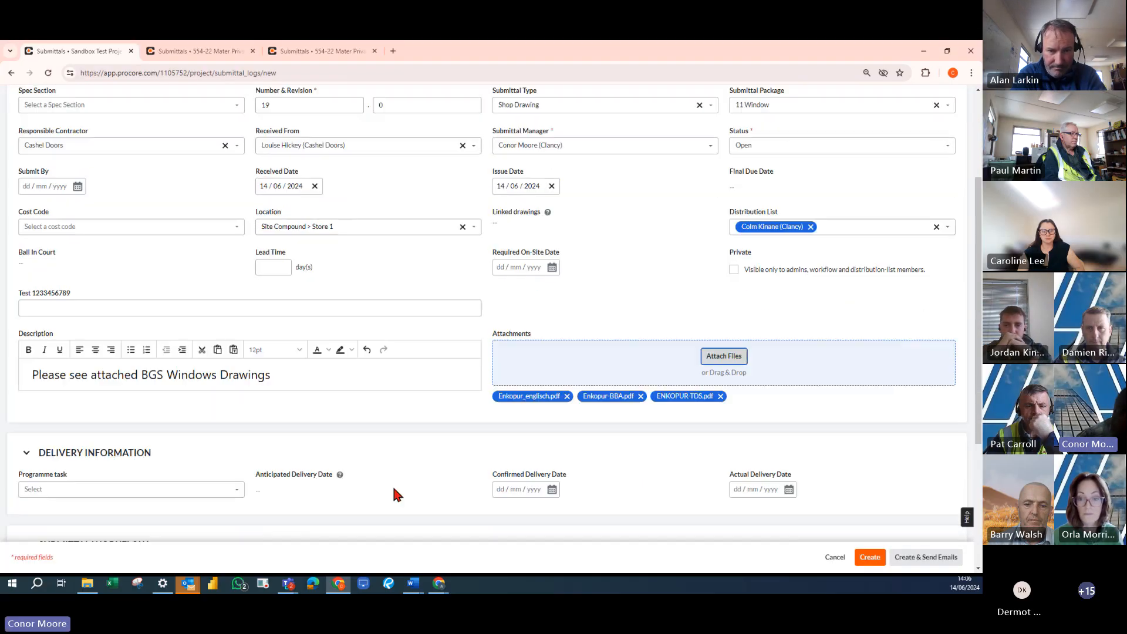
scroll(334, 484, down, 1)
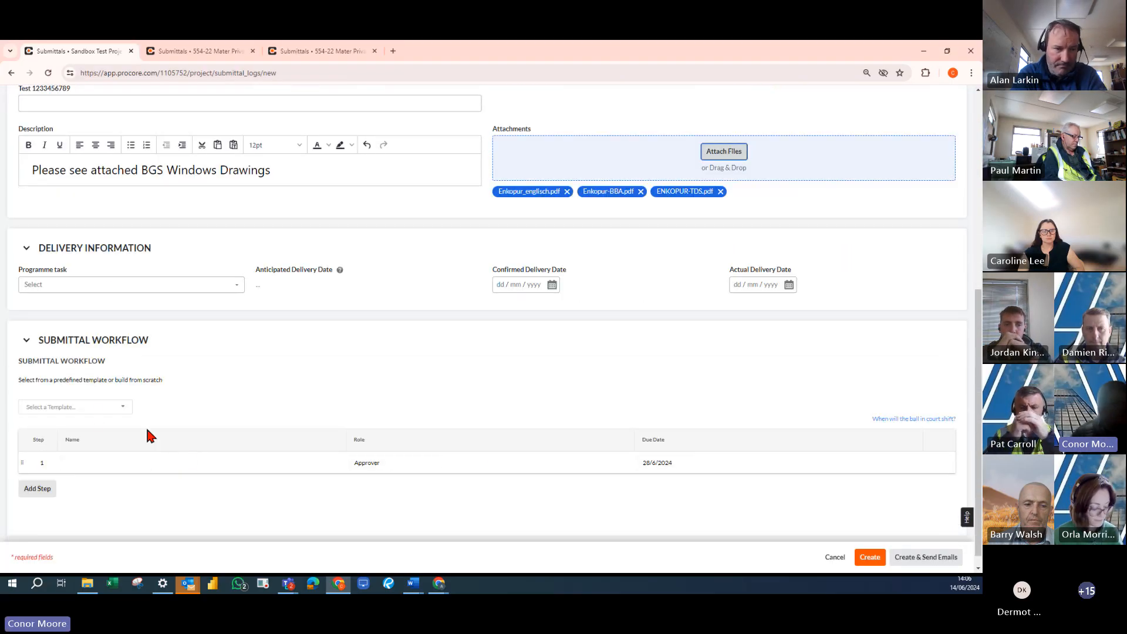
click(101, 409)
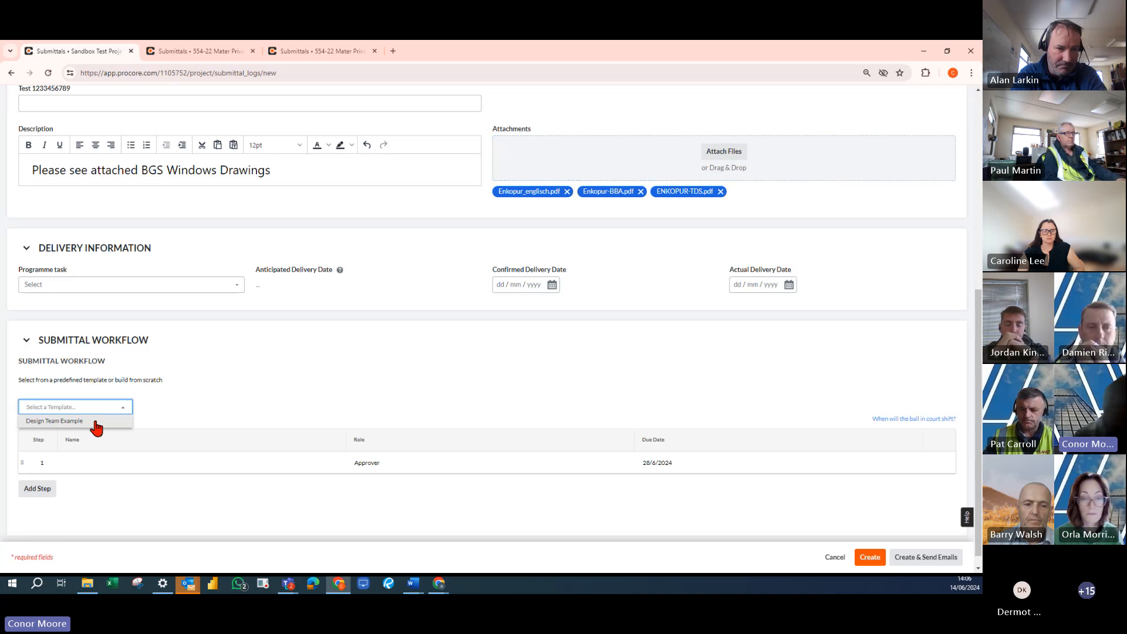
click(95, 421)
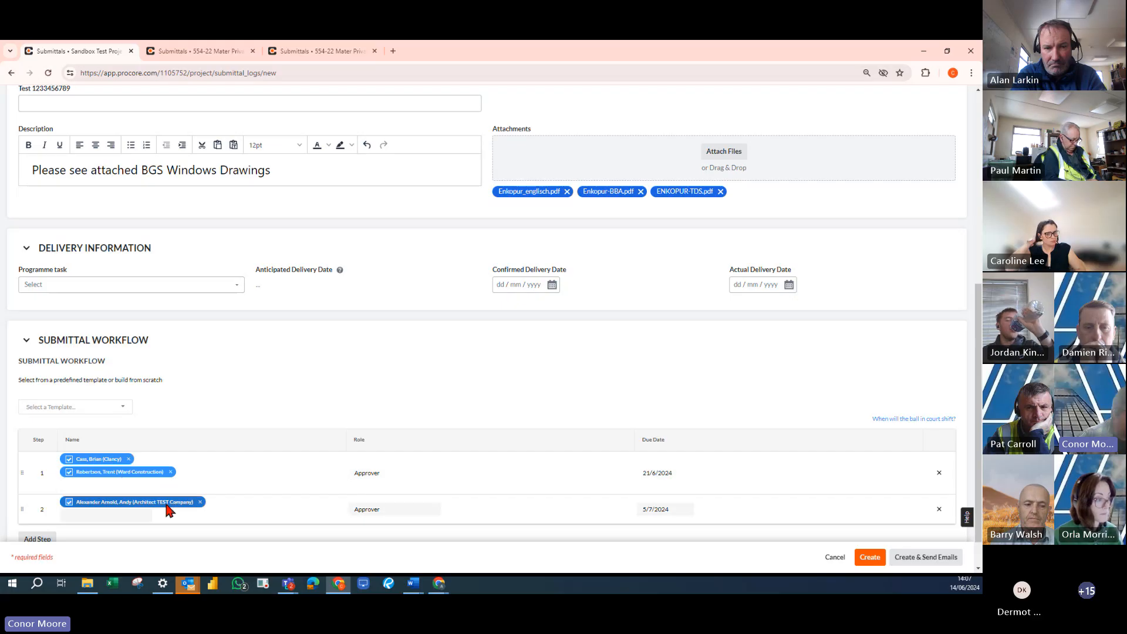
Add the Architect TEST Company contact as an additional approver in workflow step 1
scroll(722, 486, down, 1)
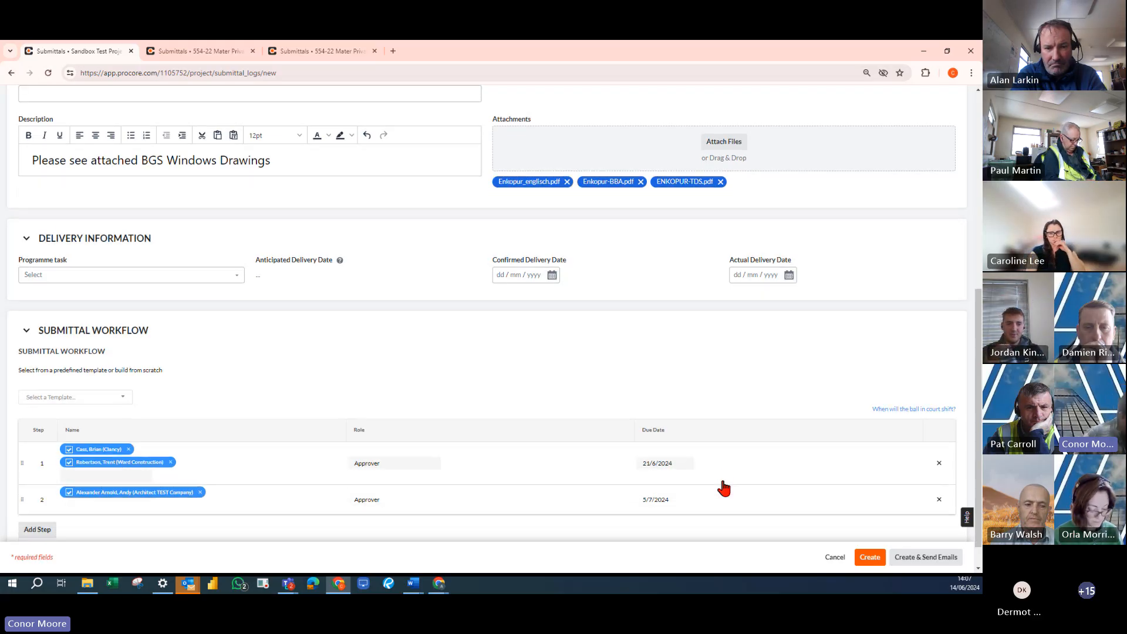
scroll(723, 488, down, 1)
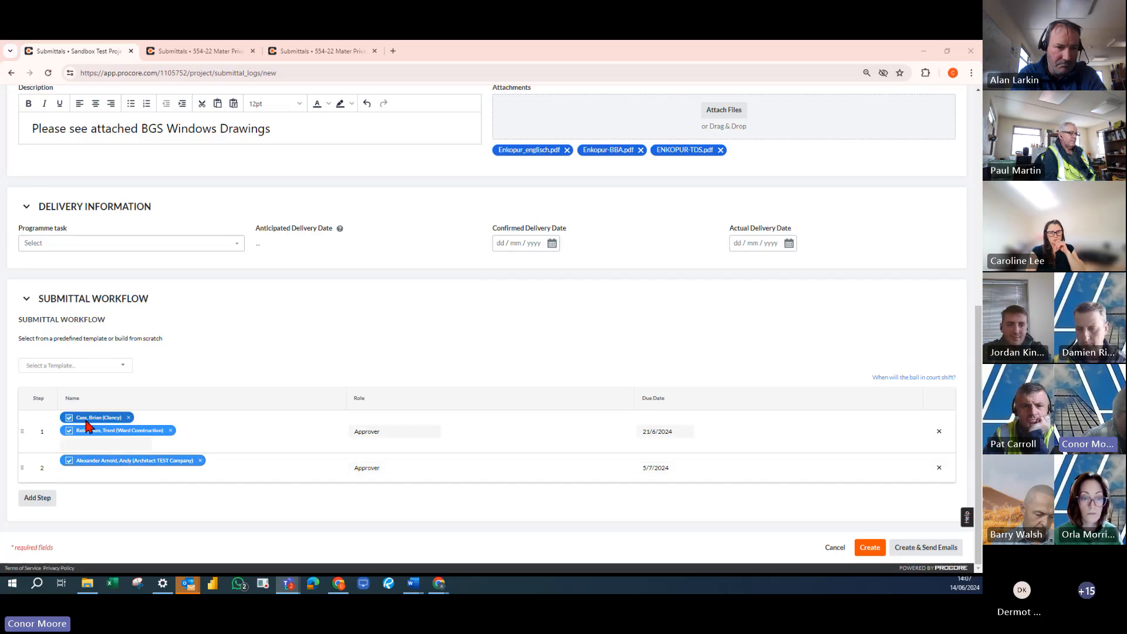
click(95, 453)
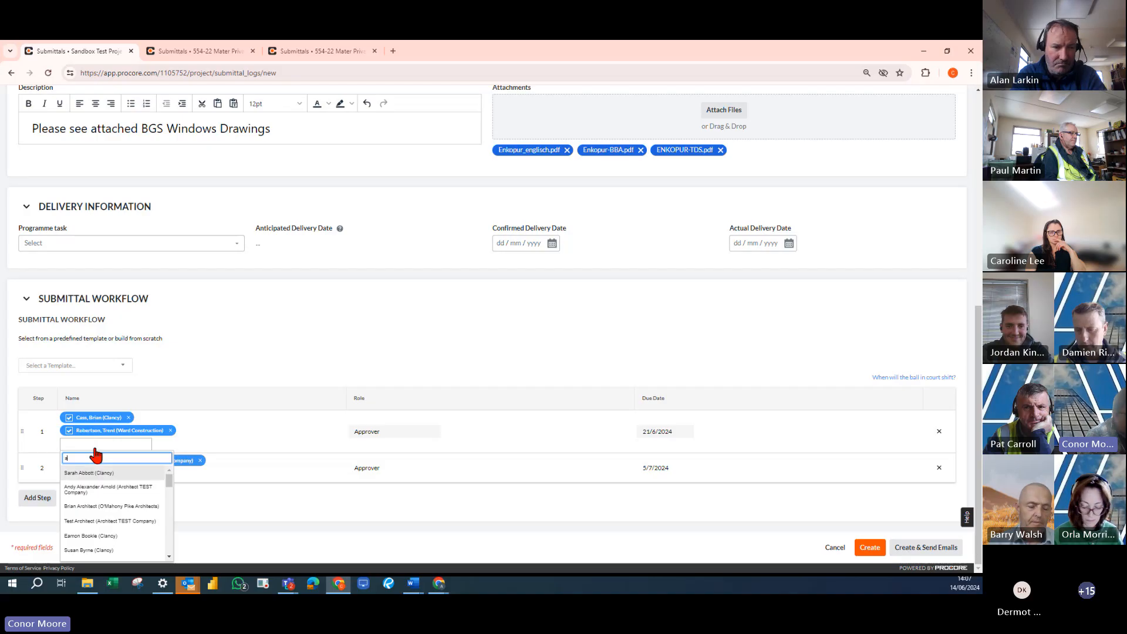
text(andy)
click(100, 473)
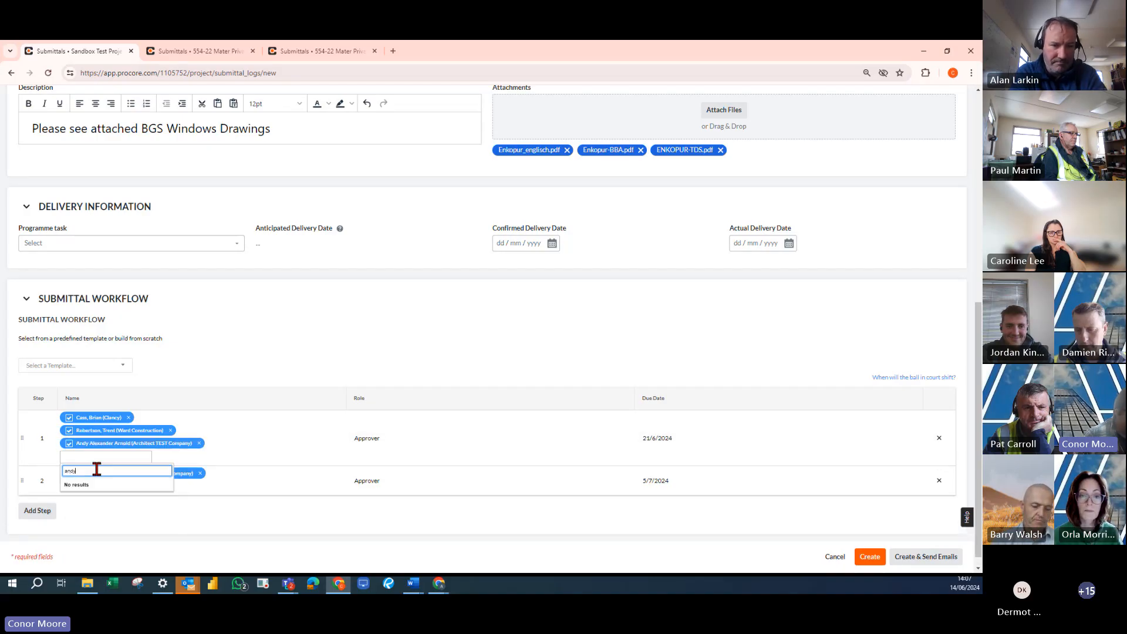
click(302, 515)
Delete workflow step 2 and remove the Architect TEST Company contact from step 1
click(939, 480)
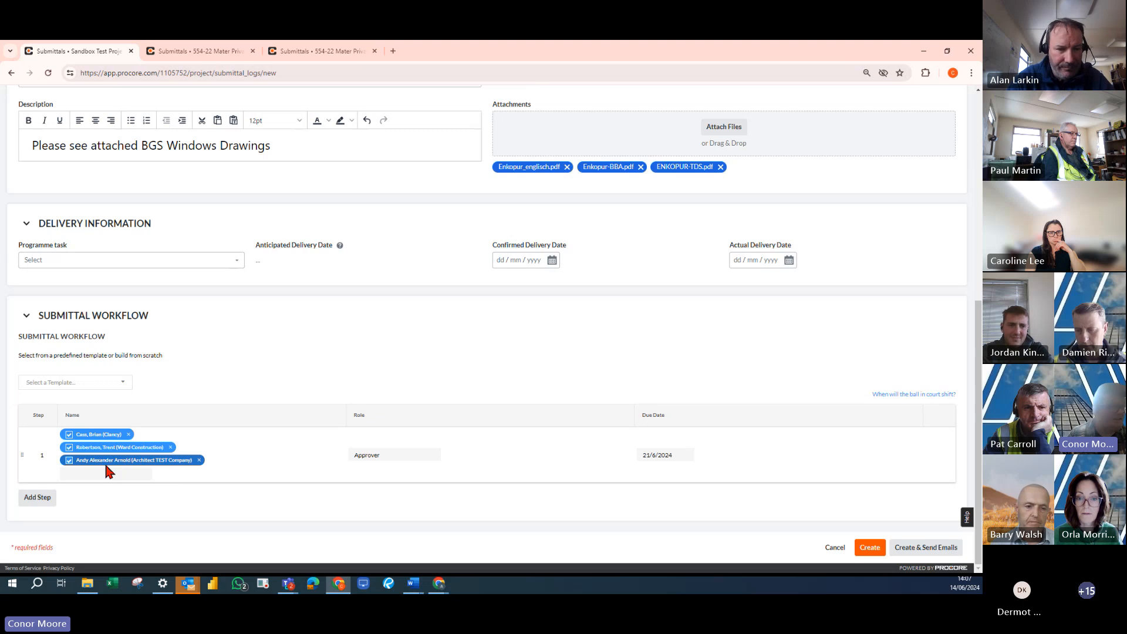
click(199, 460)
Add a second workflow step with the Architect TEST Company contact as its approver
click(40, 497)
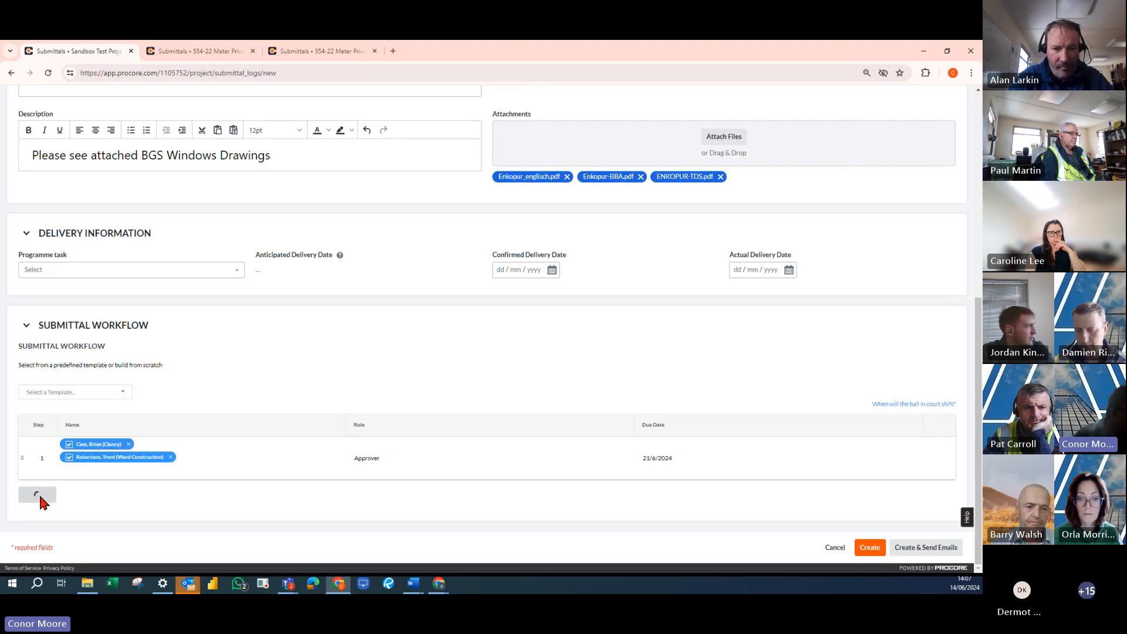
click(93, 490)
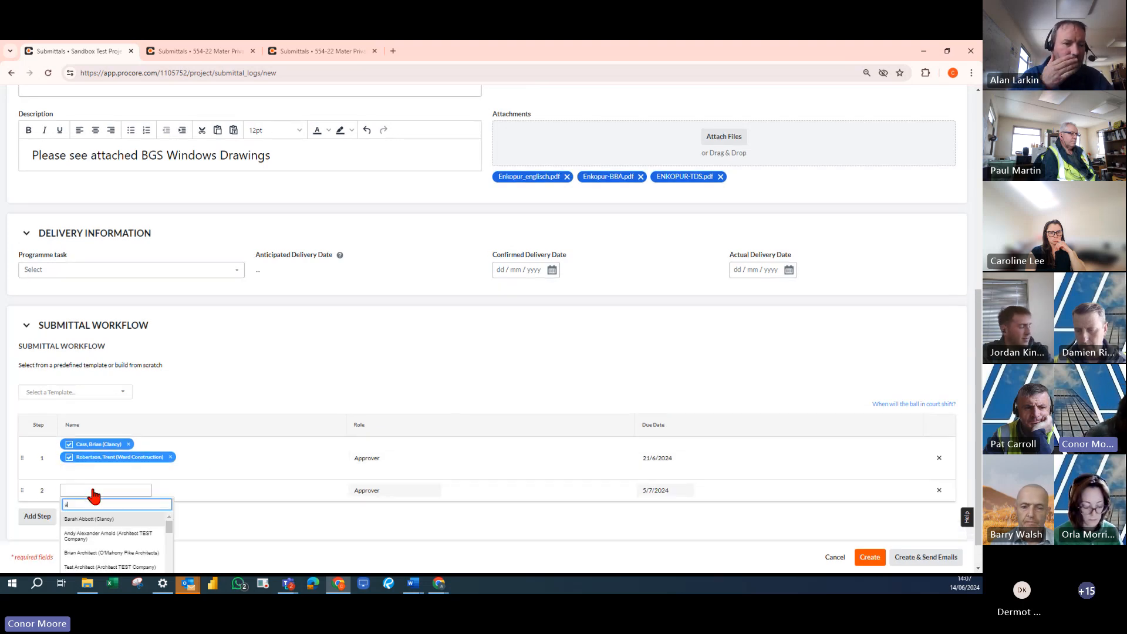
text(andy)
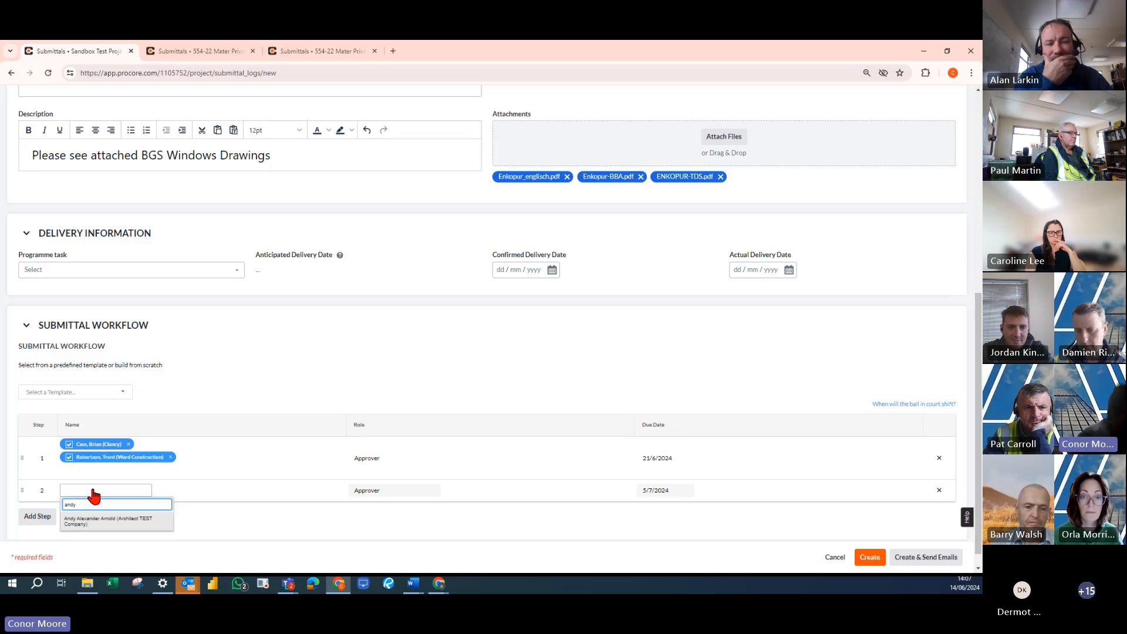
click(99, 519)
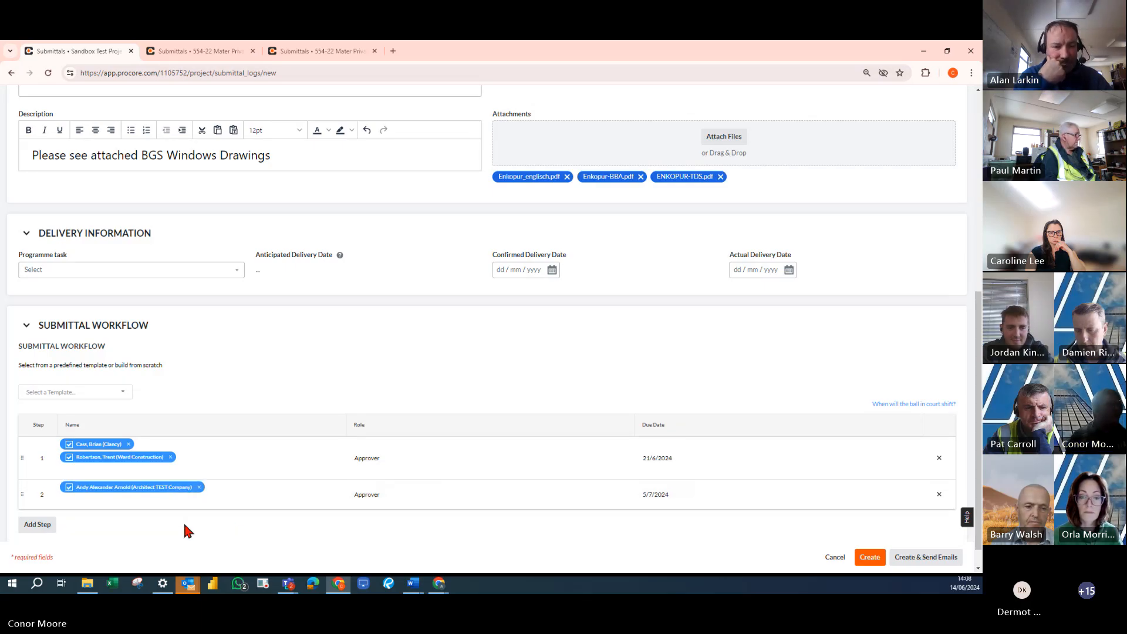
Make the Ward Construction approver's response in step 1 not required, and create the submittal with notification emails sent
click(69, 457)
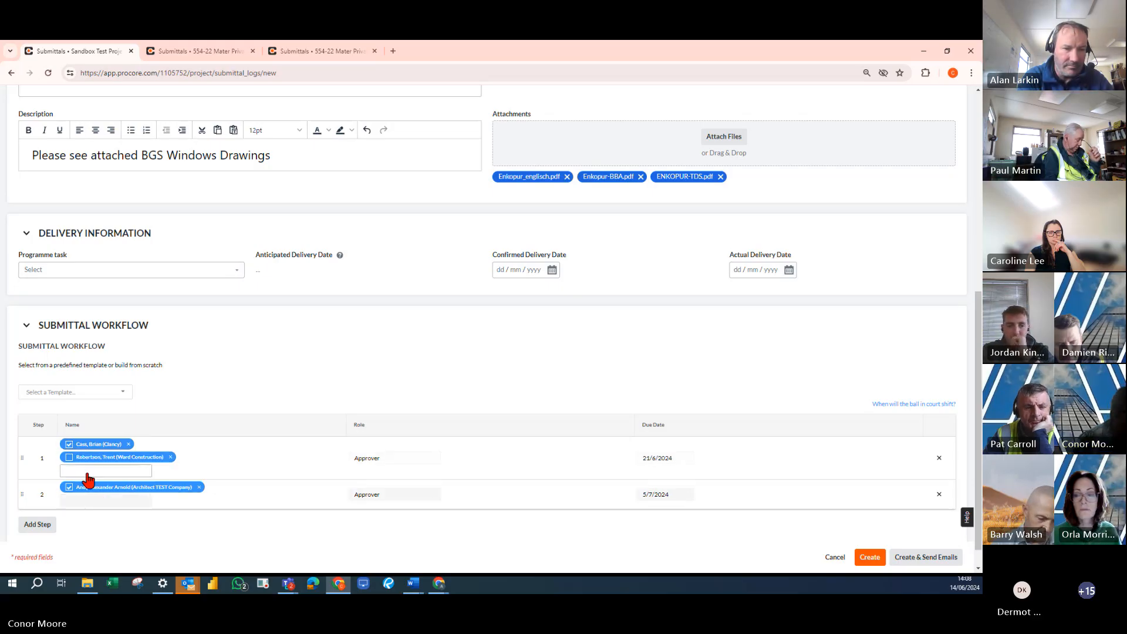
click(939, 560)
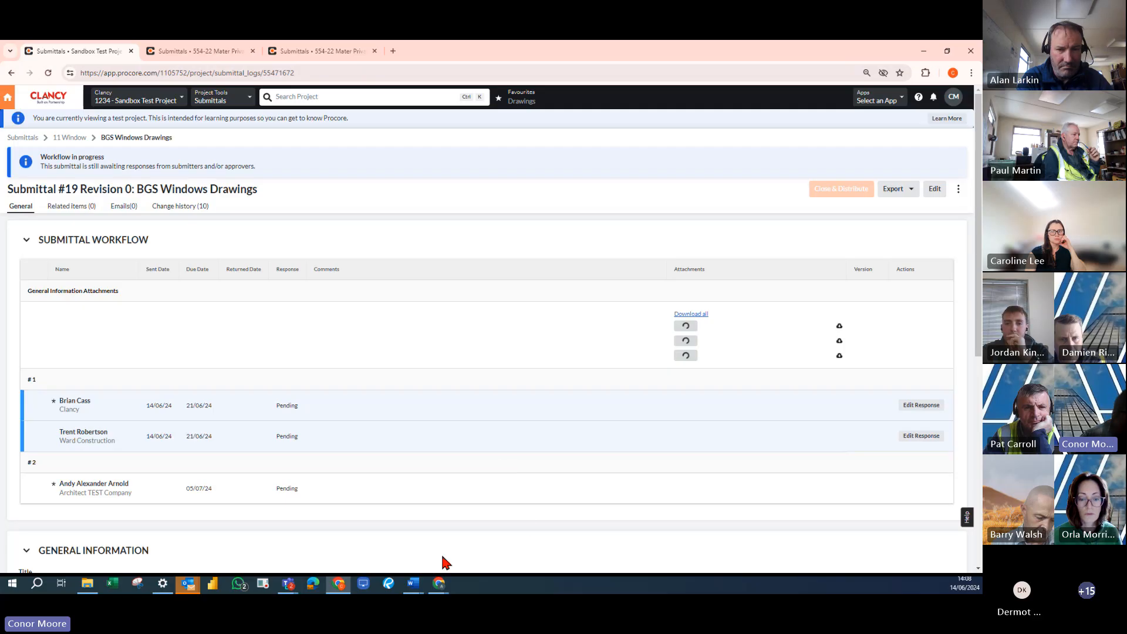
Switch to the Gmail inbox and open the action-required email for submittal #14.0, Staff Room and Equipment Stores - Windows
click(437, 584)
click(389, 548)
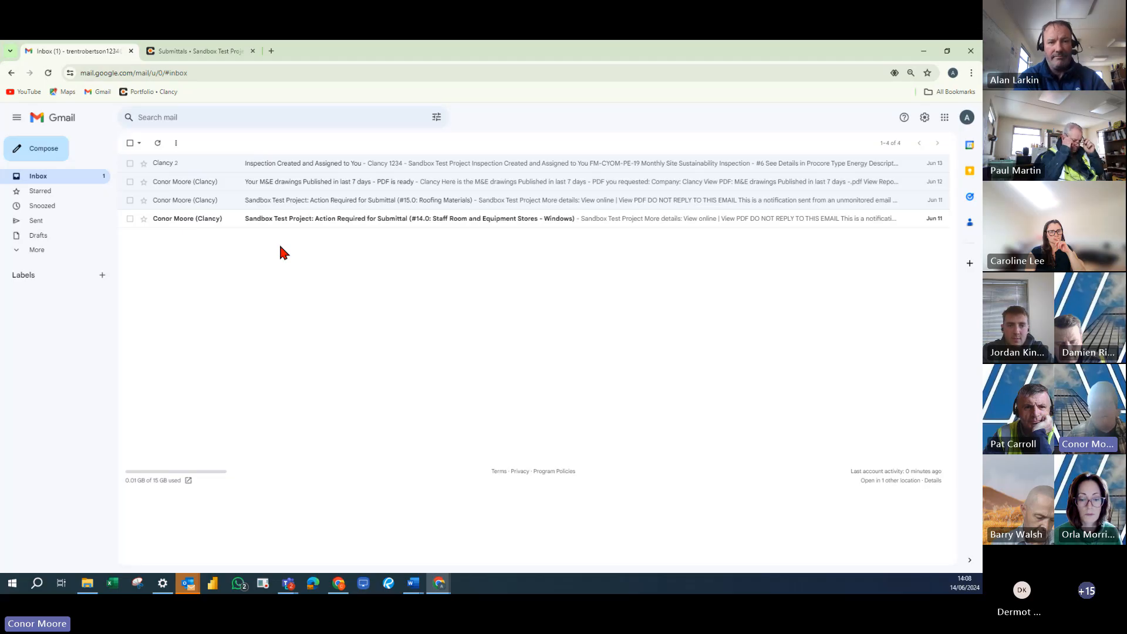
click(270, 226)
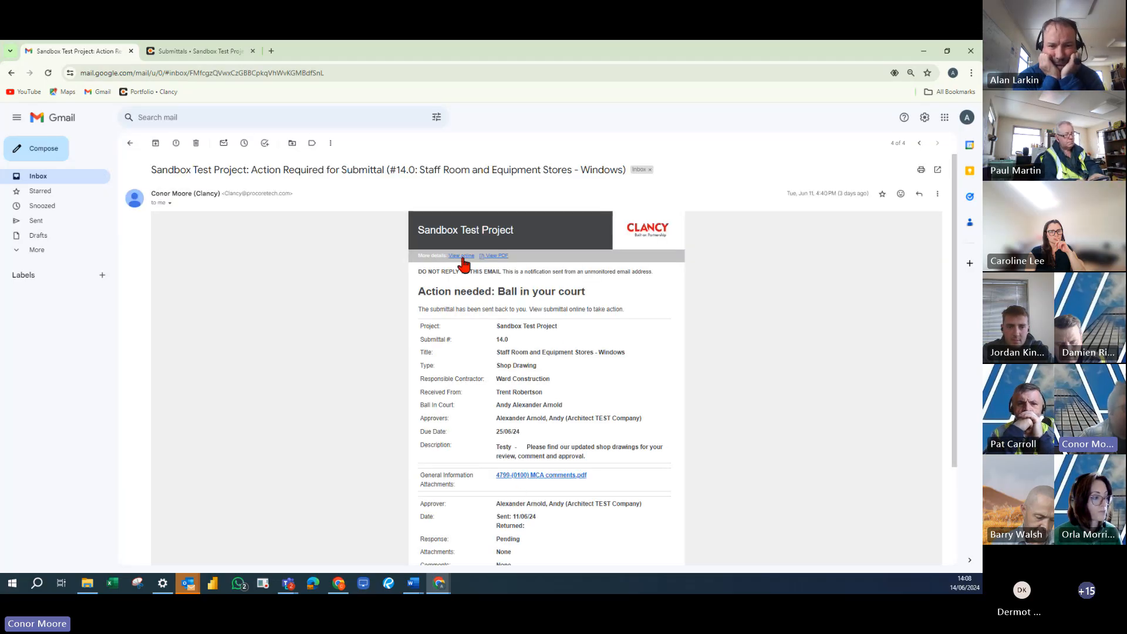
Open submittal #14 online from the notification email and review its workflow status and the pending approver
click(462, 256)
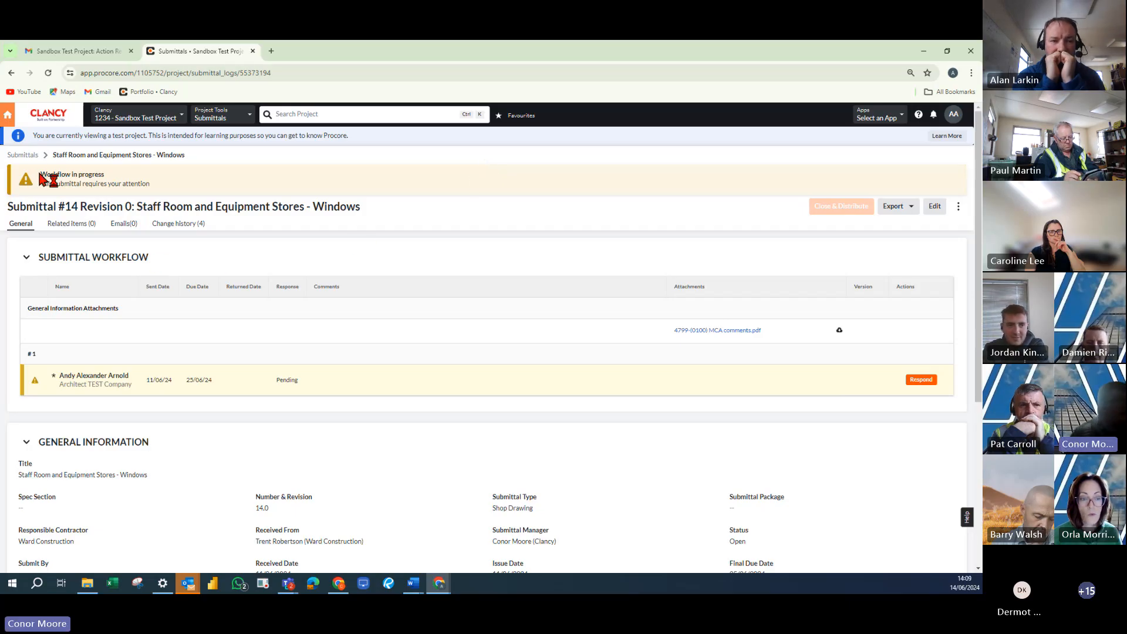
drag(48, 174, 163, 190)
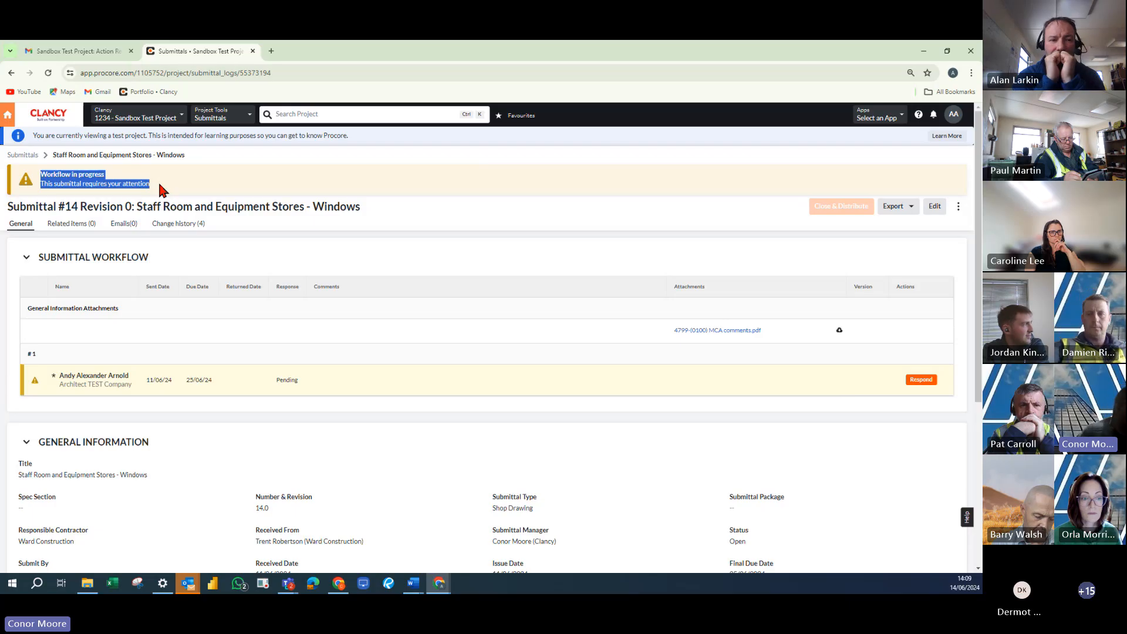
click(163, 191)
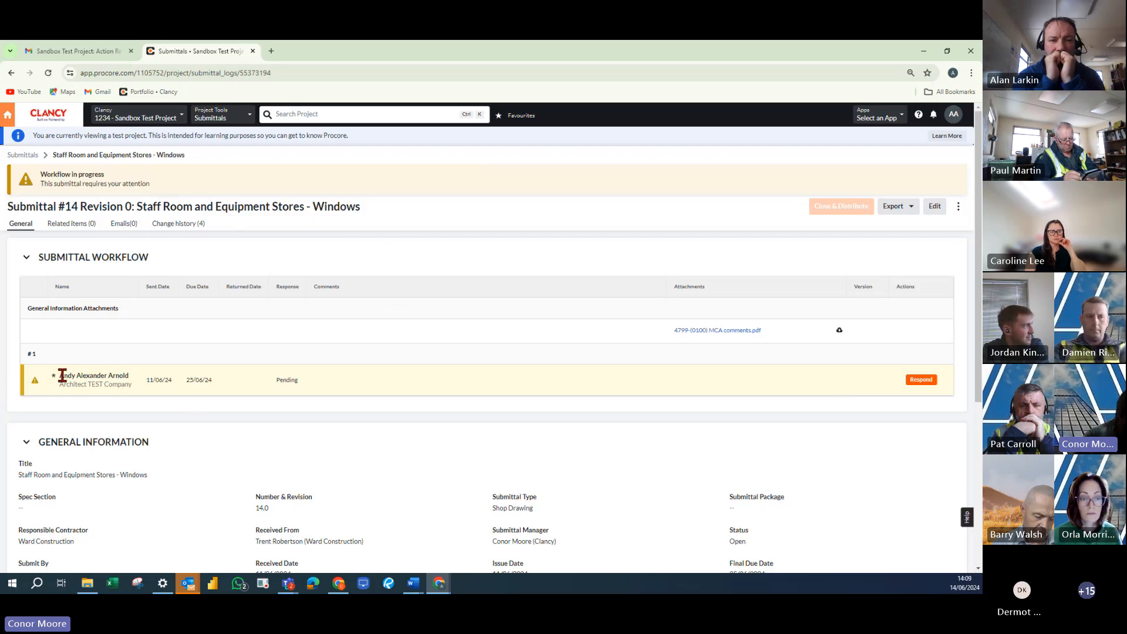
click(149, 383)
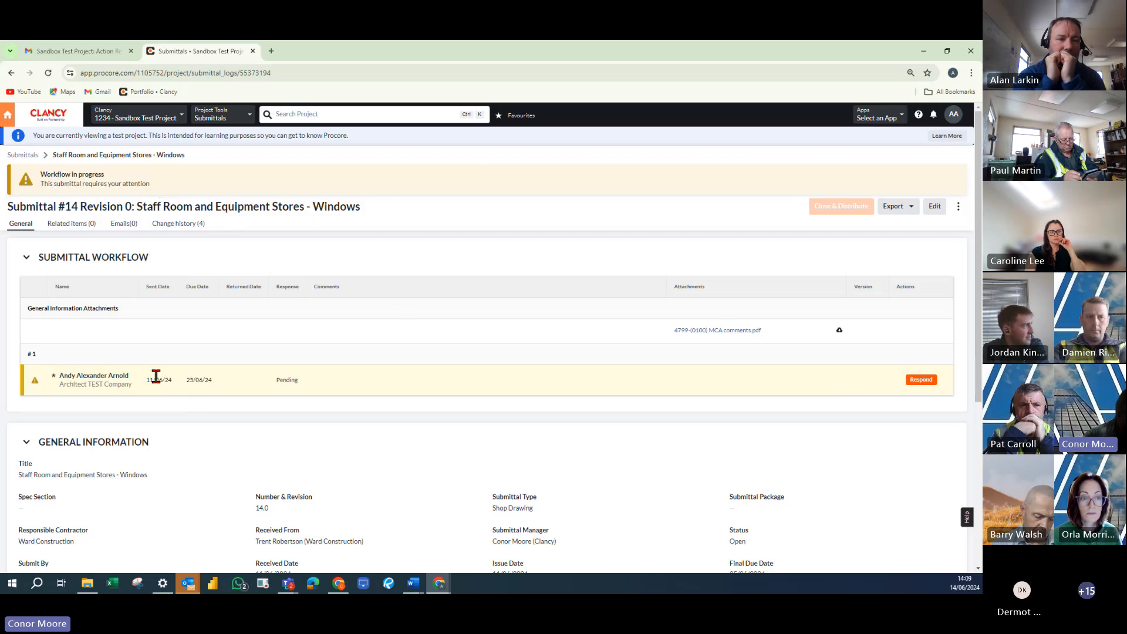
Start the Architect TEST Company approver's response to submittal #14 and continue past the file stage without attaching anything
click(918, 382)
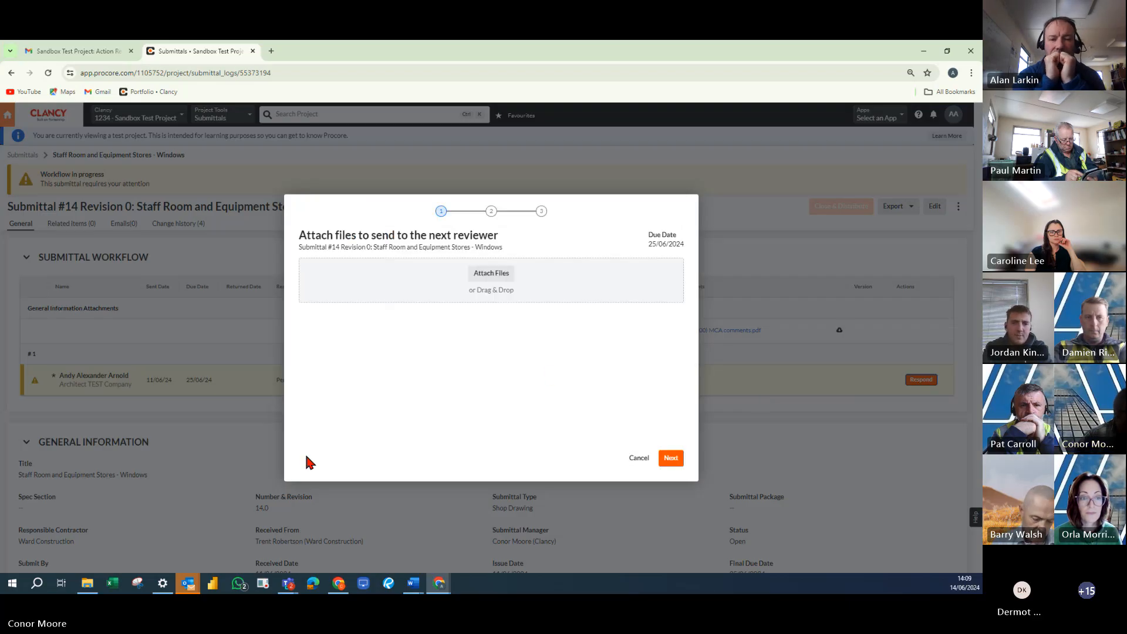
click(499, 282)
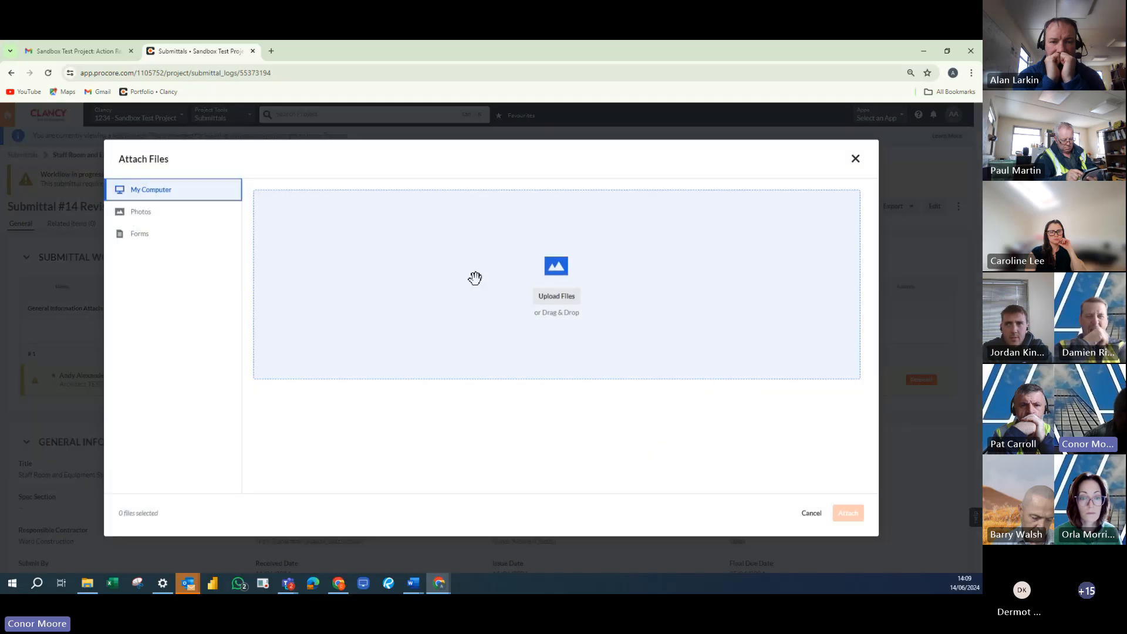
click(857, 162)
click(671, 459)
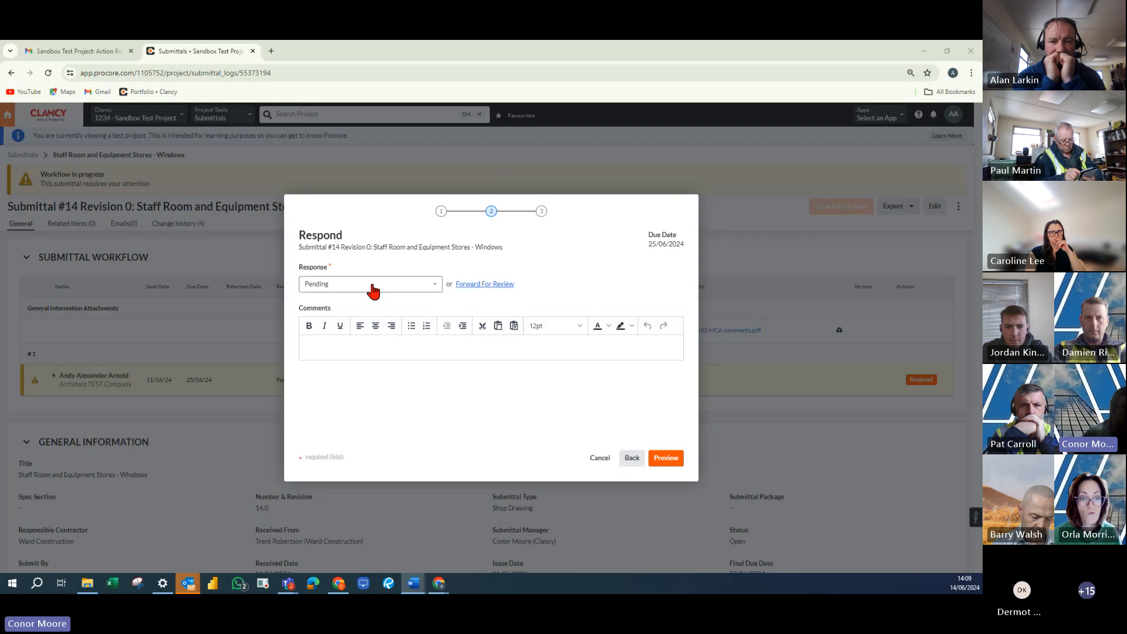
Set the approver's response to Status B+ (Approved with comments)
click(374, 287)
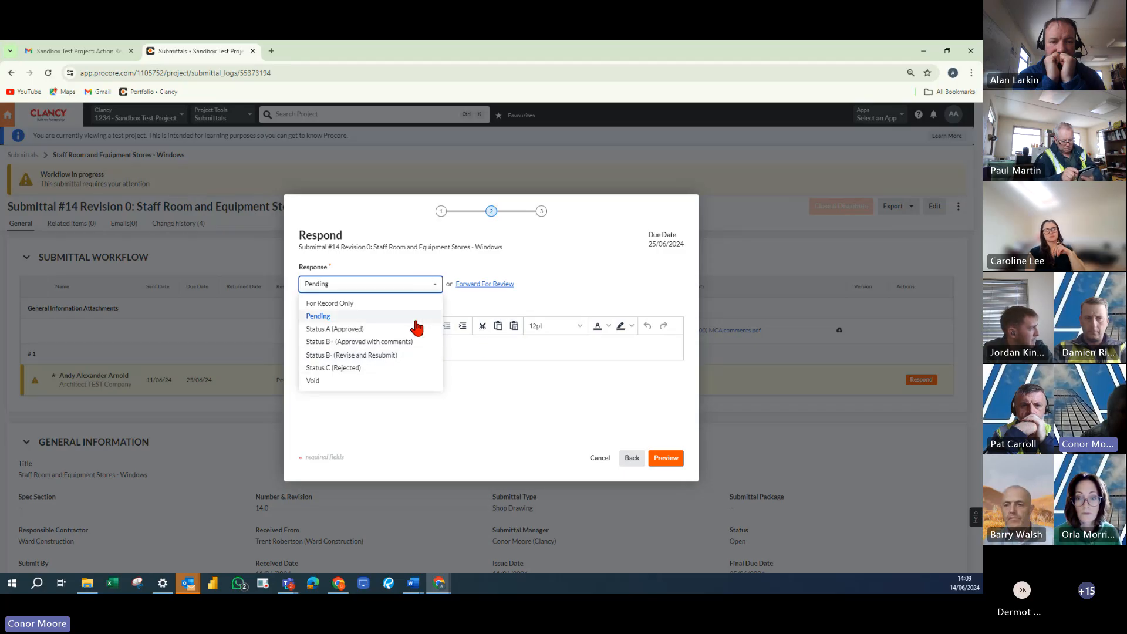
click(408, 343)
click(422, 286)
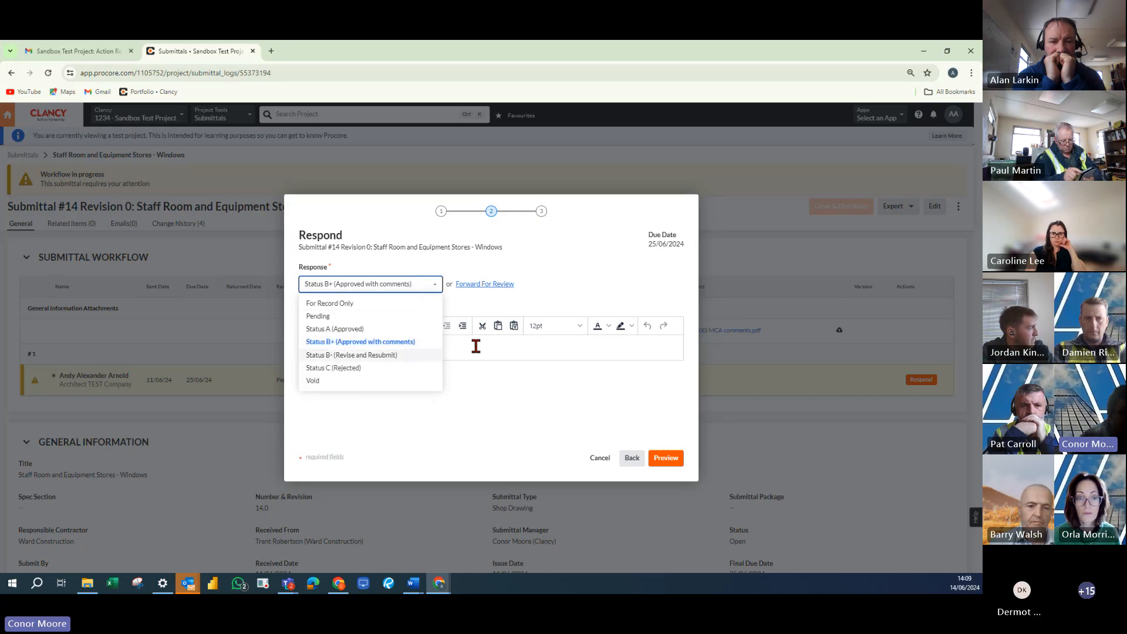
click(370, 330)
click(431, 345)
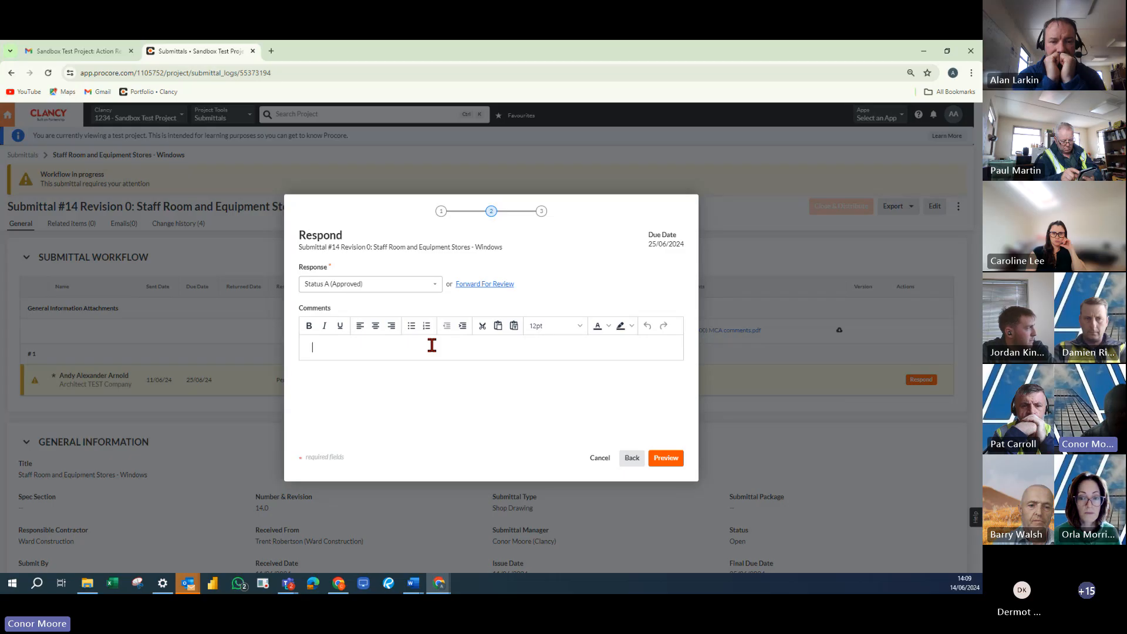
click(390, 285)
click(381, 342)
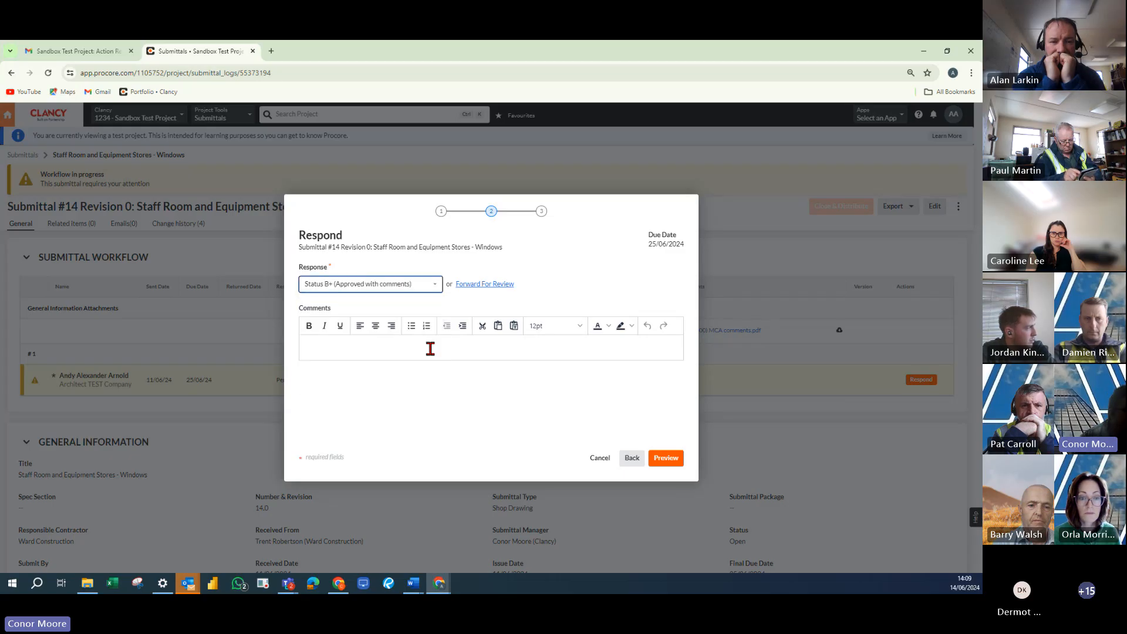
Paste the comment "Minor comment to remove duco vent of 1 window type" into the response, preview it and submit it
click(430, 347)
key(alt+Tab)
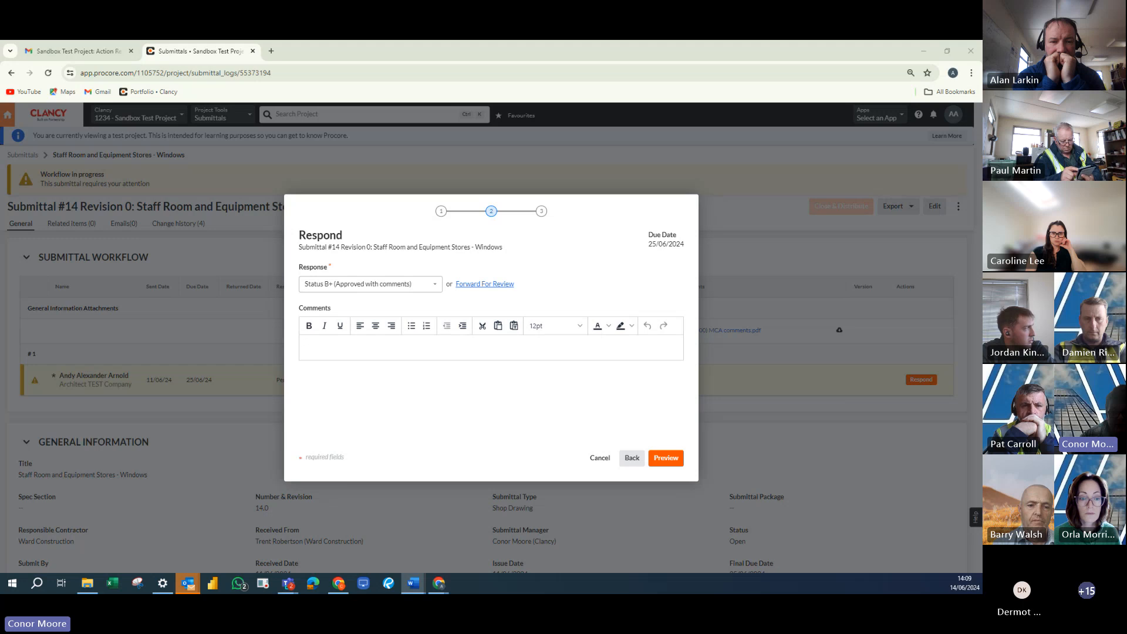
click(465, 345)
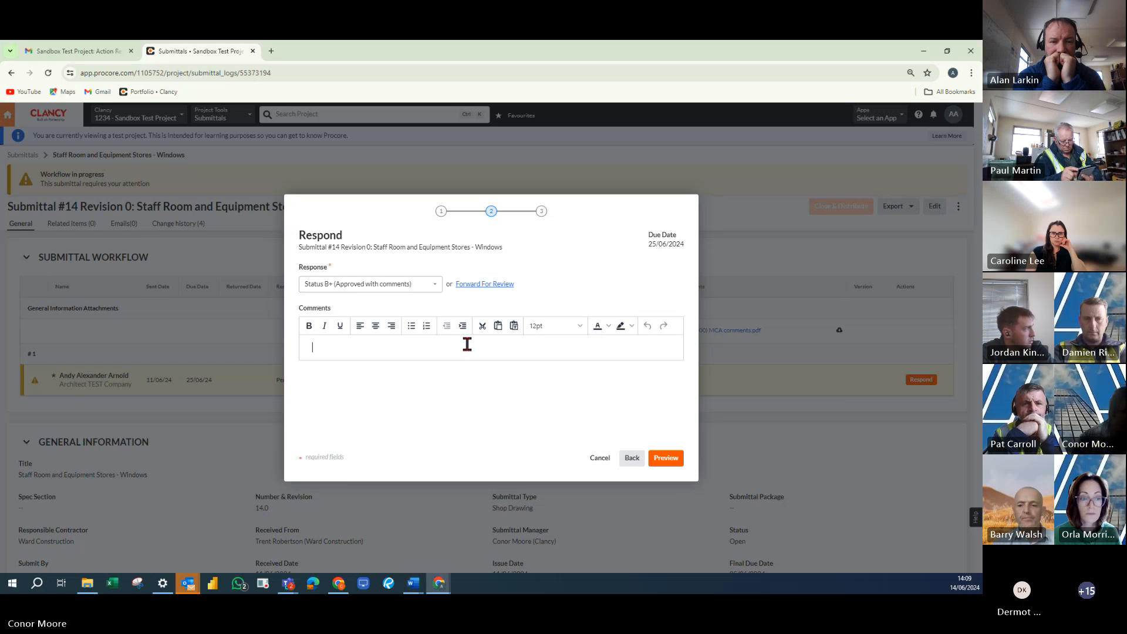
right_click(466, 345)
click(485, 230)
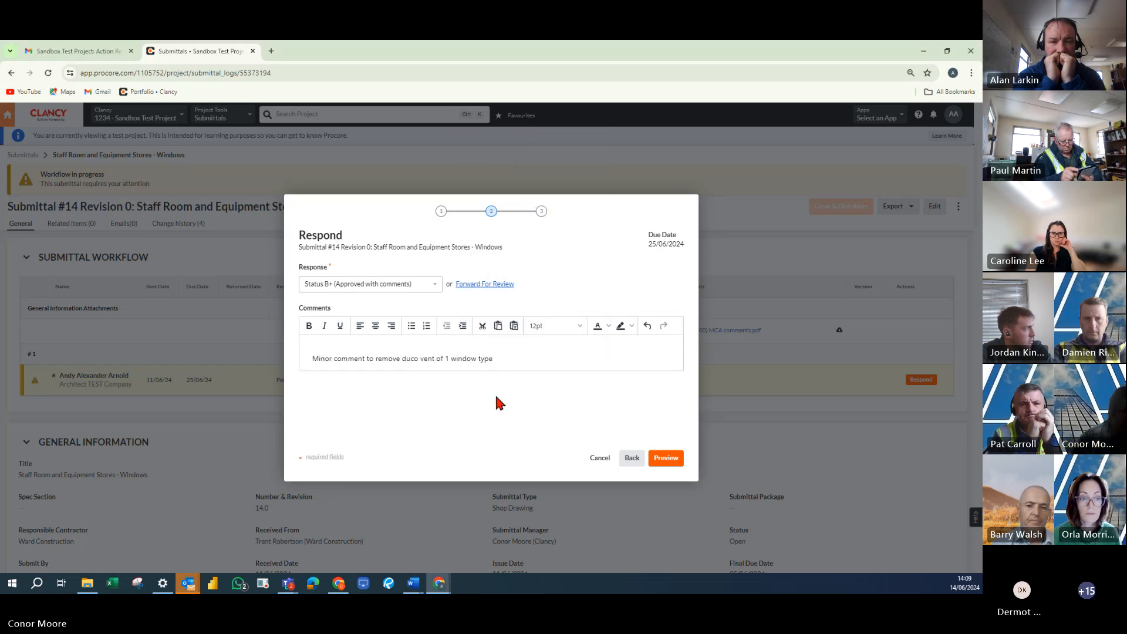
click(666, 458)
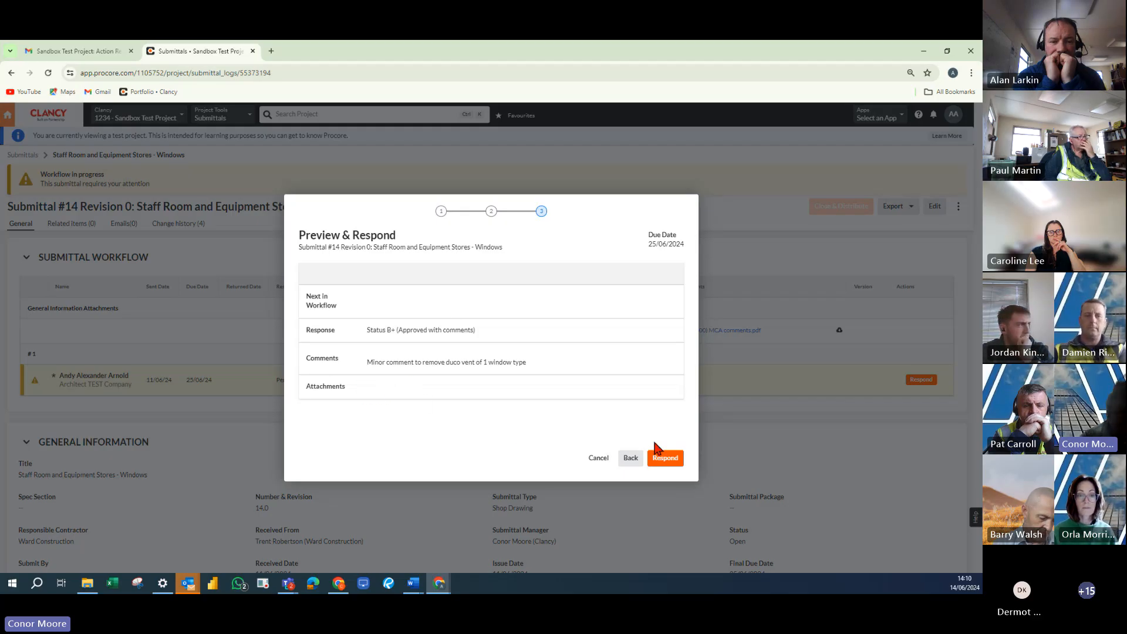
click(663, 457)
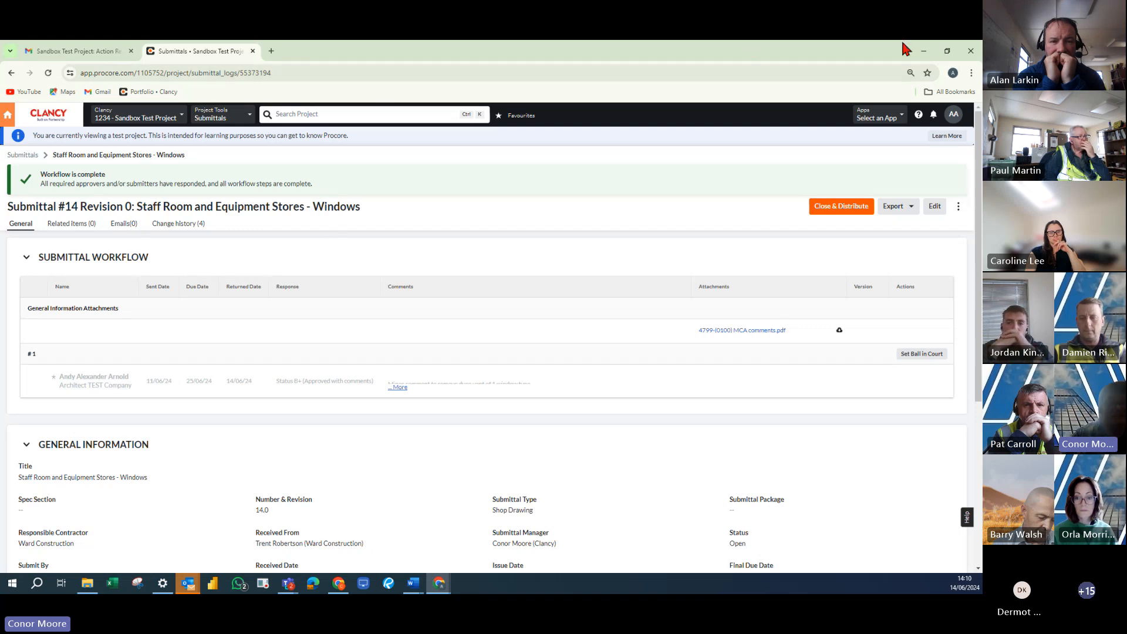
Switch to the submittal manager's browser window and open submittal #10, walls, from the submittals list to check its step 2 response
click(923, 51)
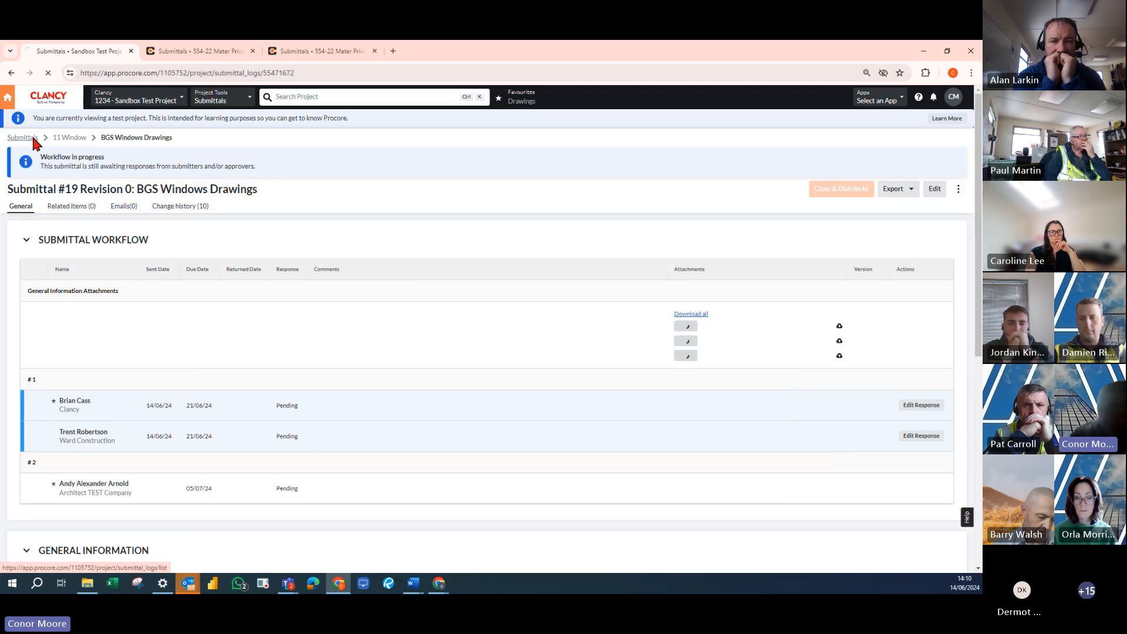
click(30, 138)
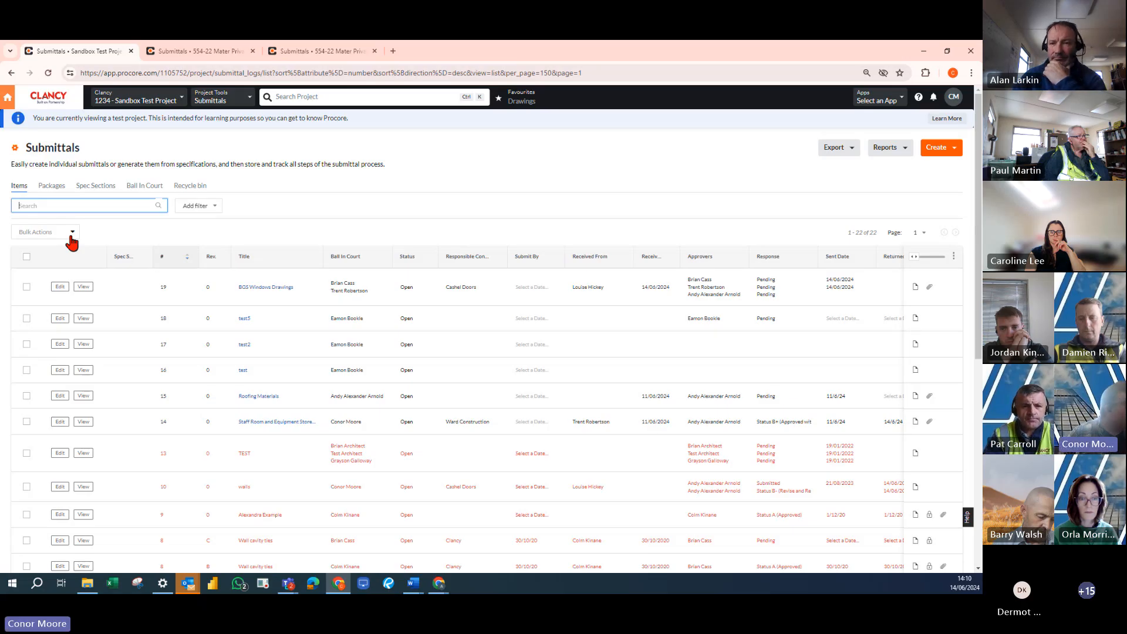
click(85, 491)
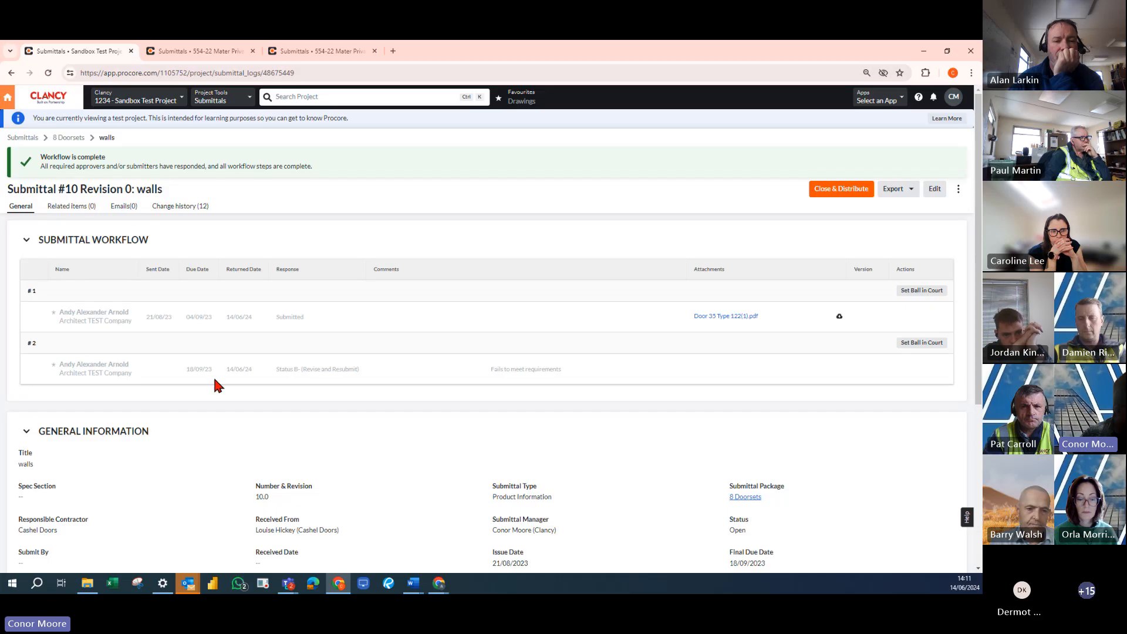
drag(59, 365, 360, 364)
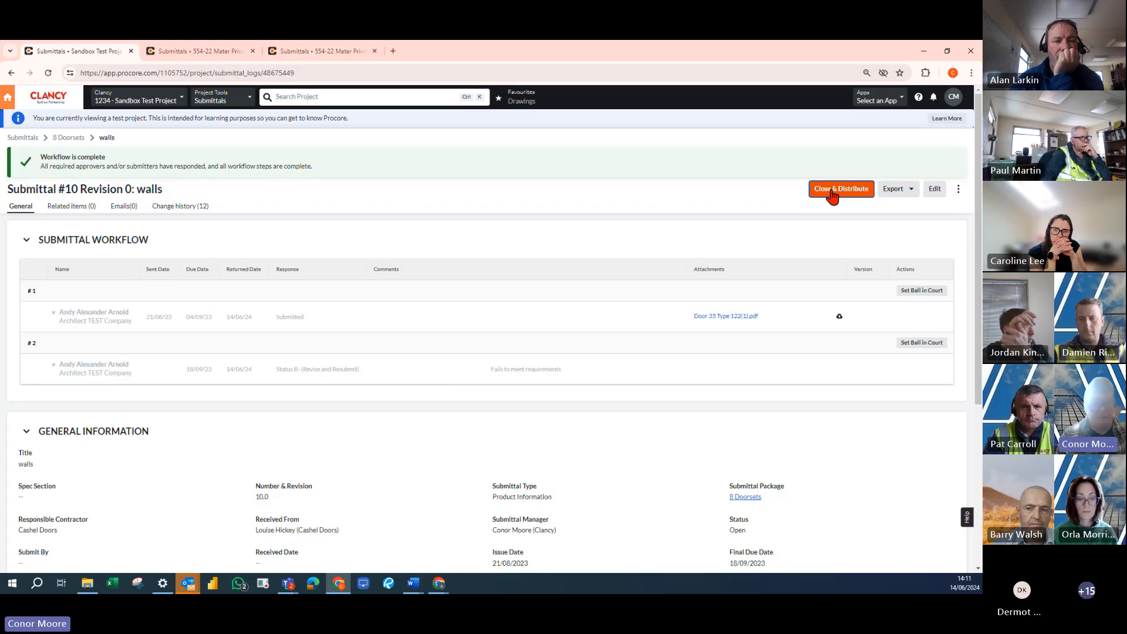
Start Close & Distribute for submittal #10 and enter the message "Please resend"
click(831, 190)
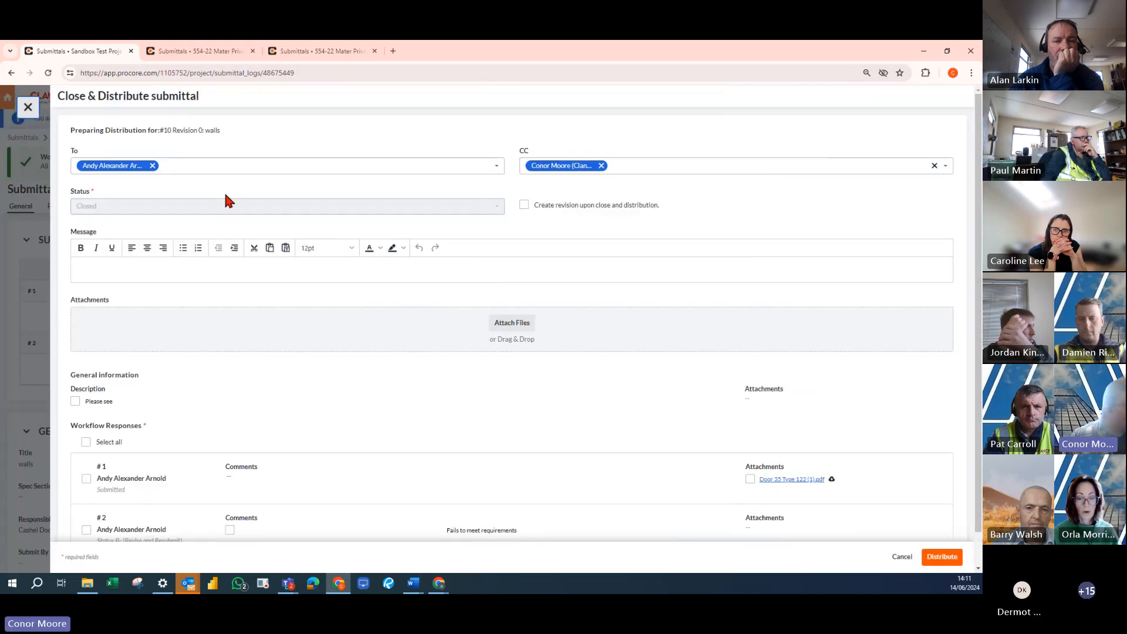
click(211, 268)
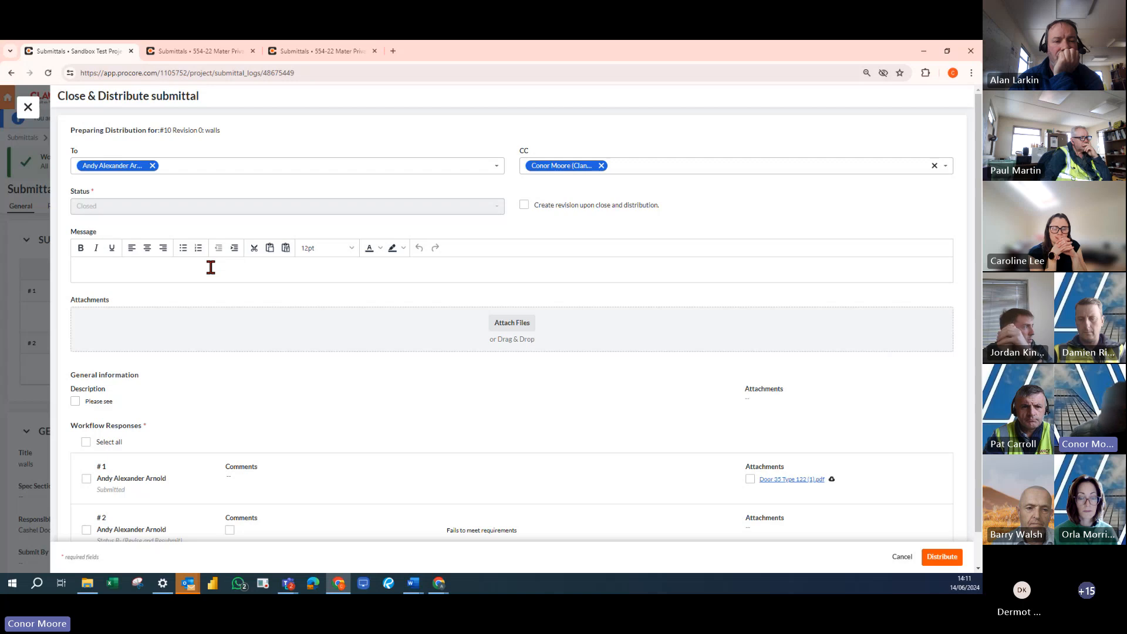
text(Please )
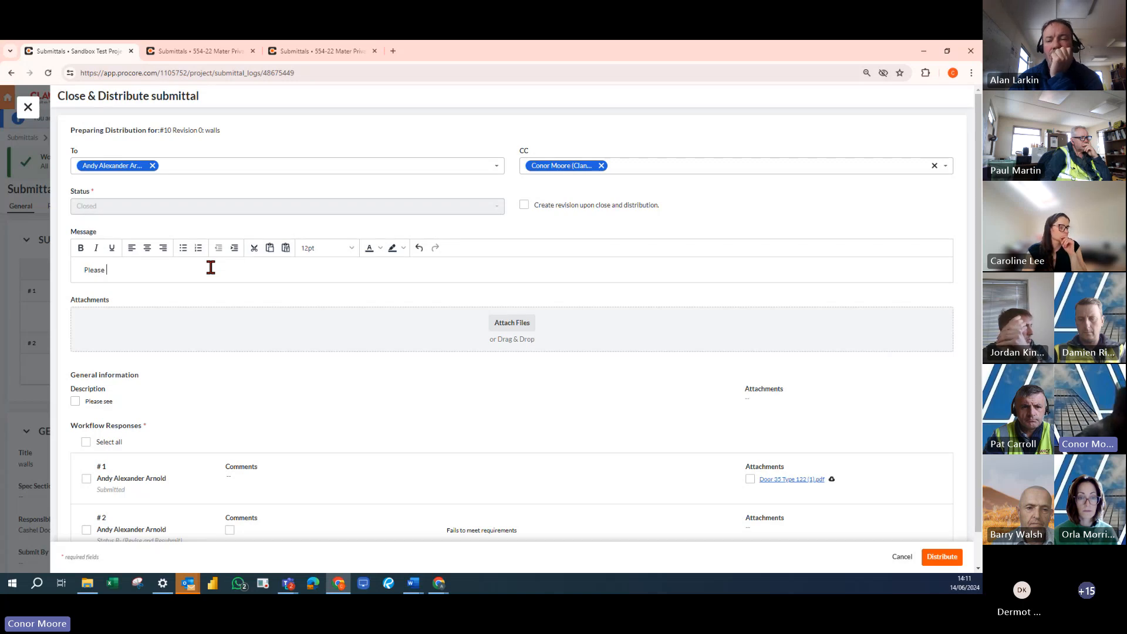
text(rese)
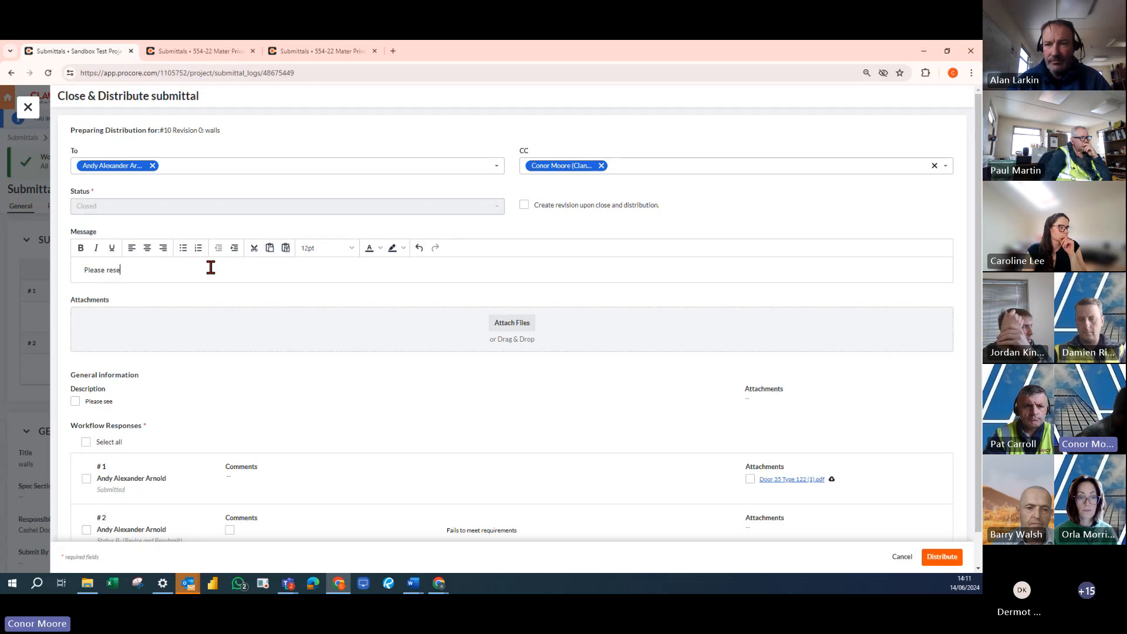
text(nd)
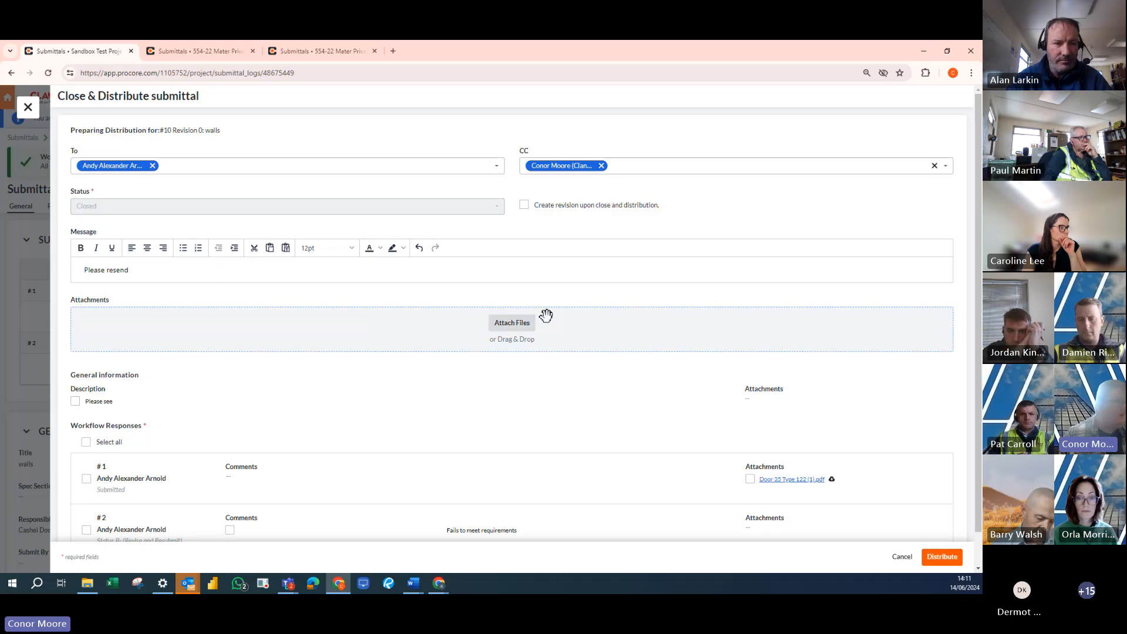
Include the step 2 workflow response with its comment in the distribution and distribute submittal #10
scroll(146, 433, down, 1)
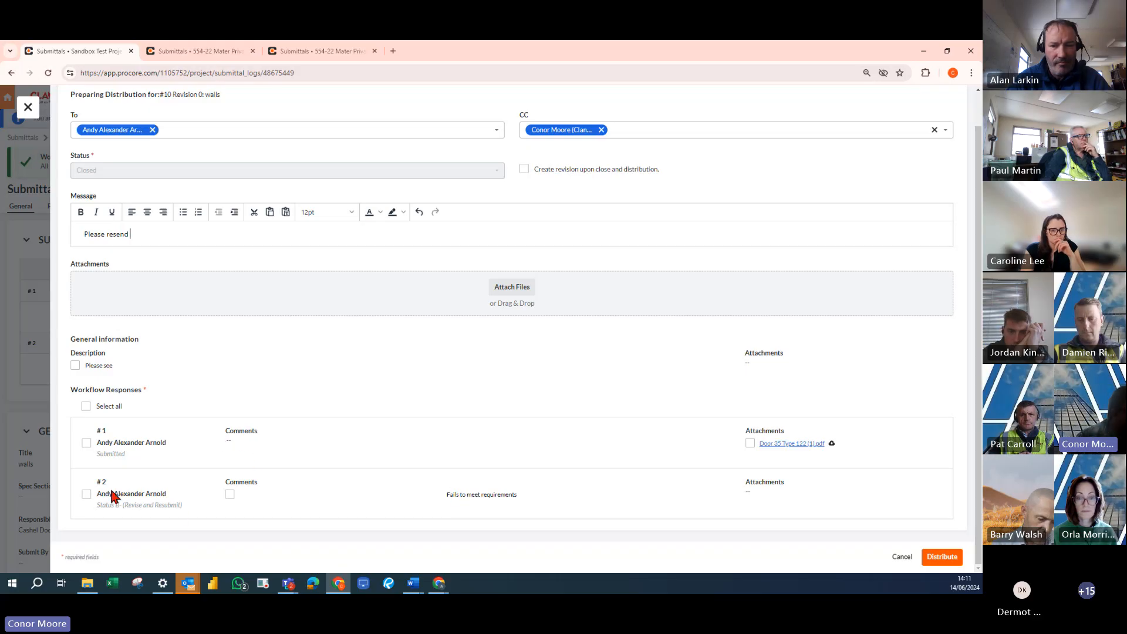
click(86, 496)
scroll(223, 323, up, 1)
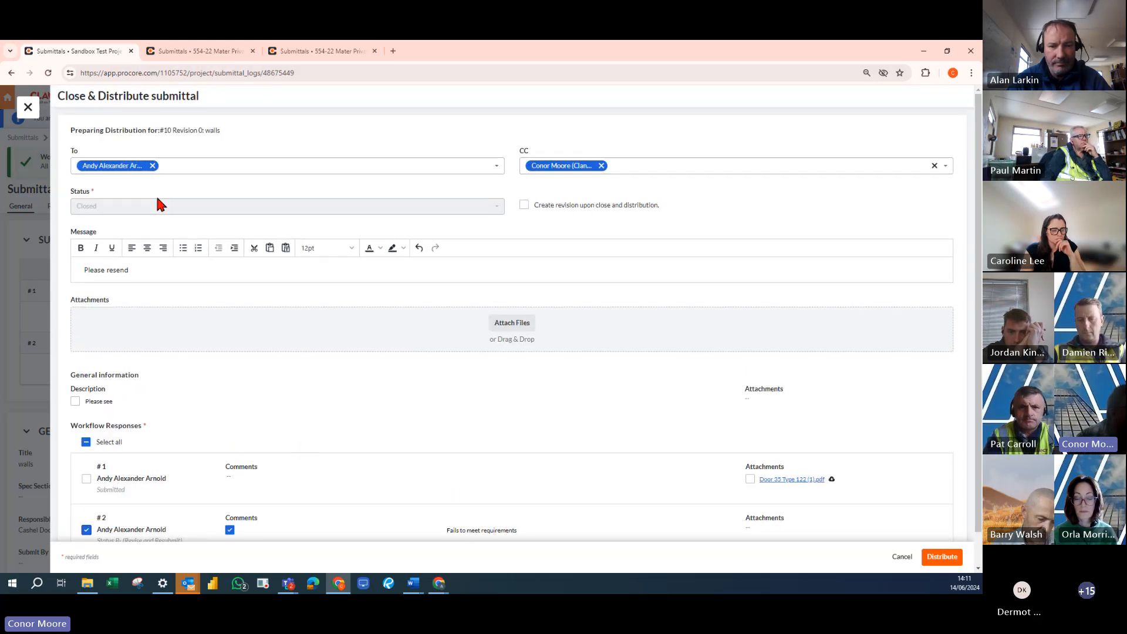
click(945, 560)
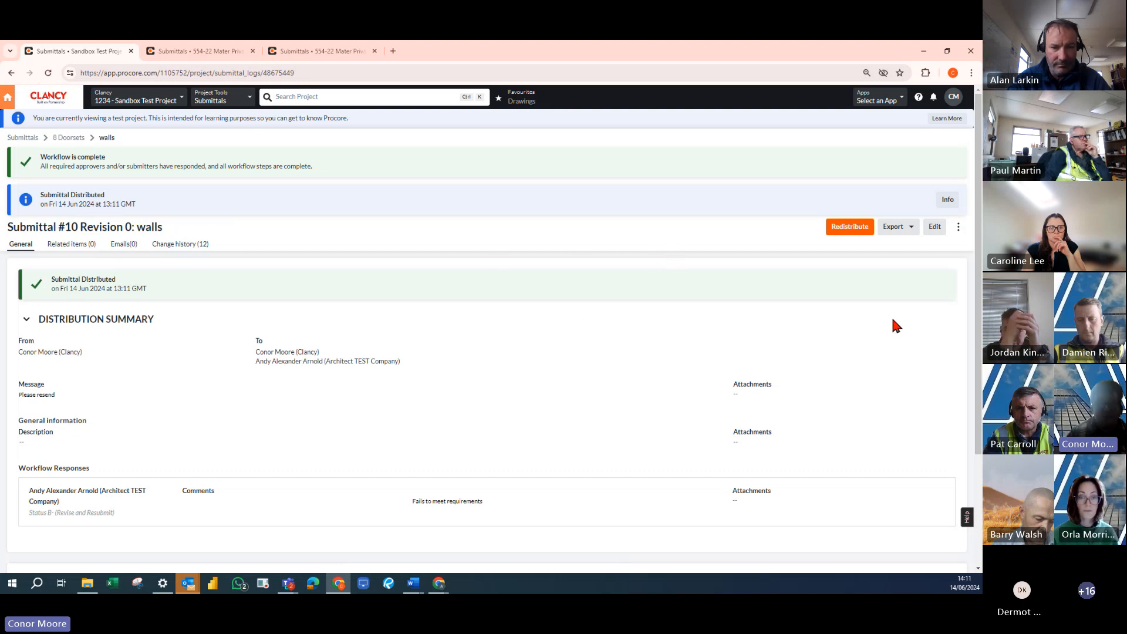
Start a new revision of submittal #10, walls, and review its prefilled general information and submittal workflow
click(958, 227)
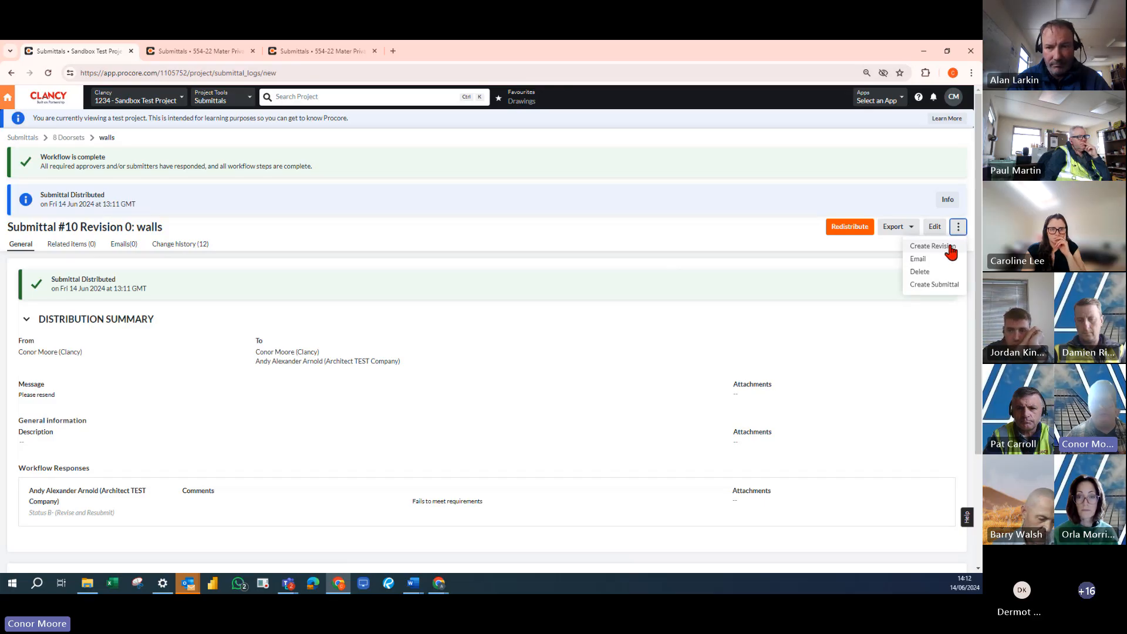
click(951, 248)
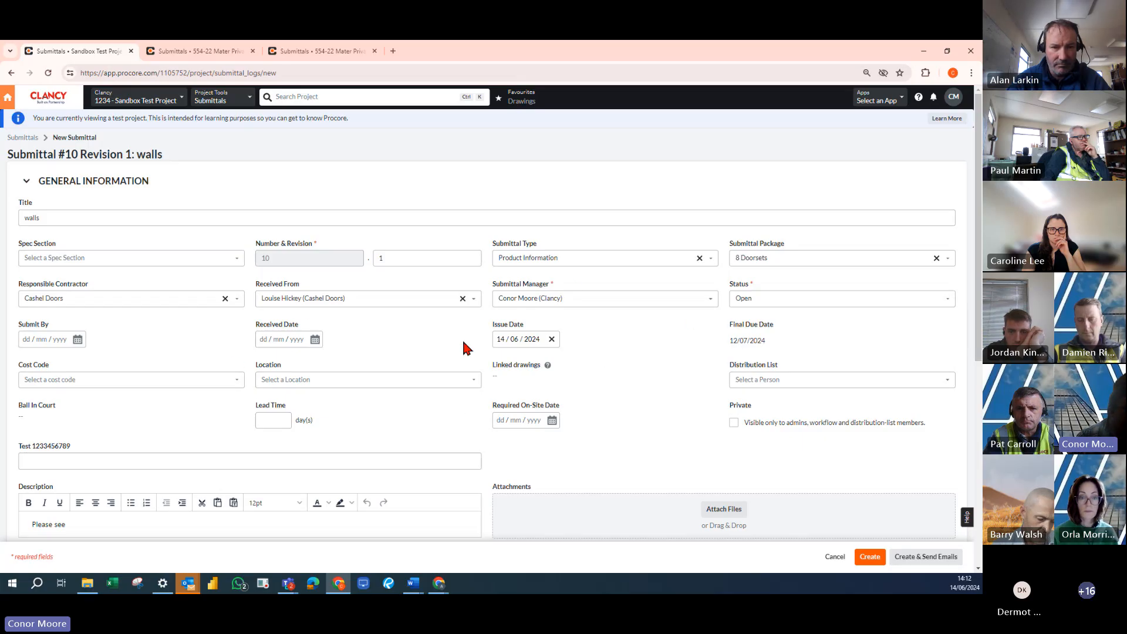
scroll(295, 343, down, 3)
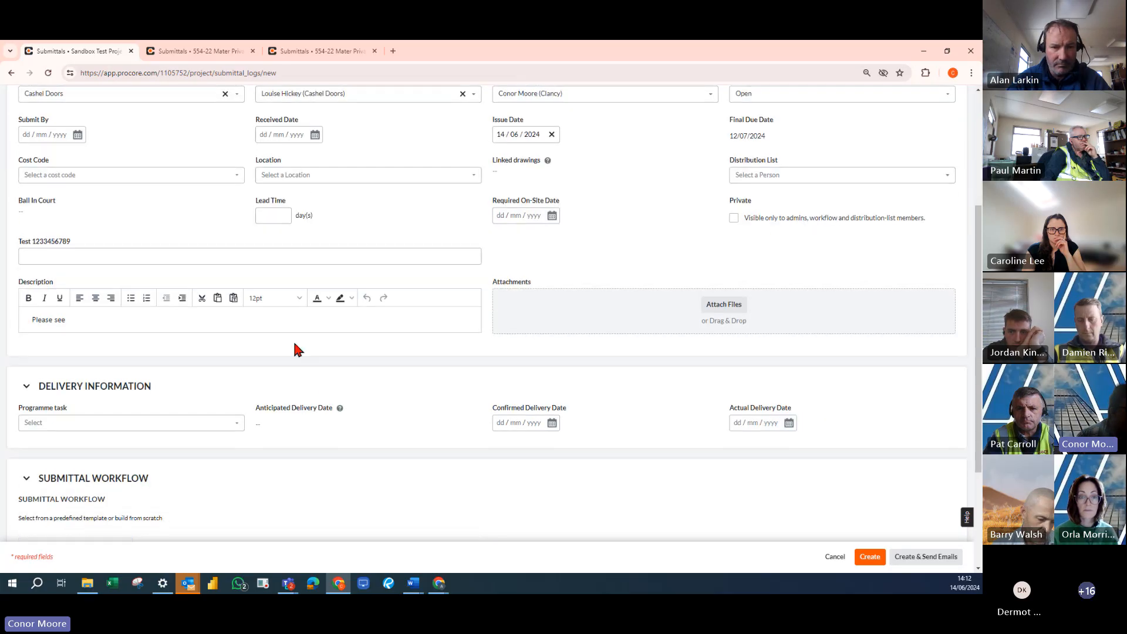
scroll(462, 378, up, 3)
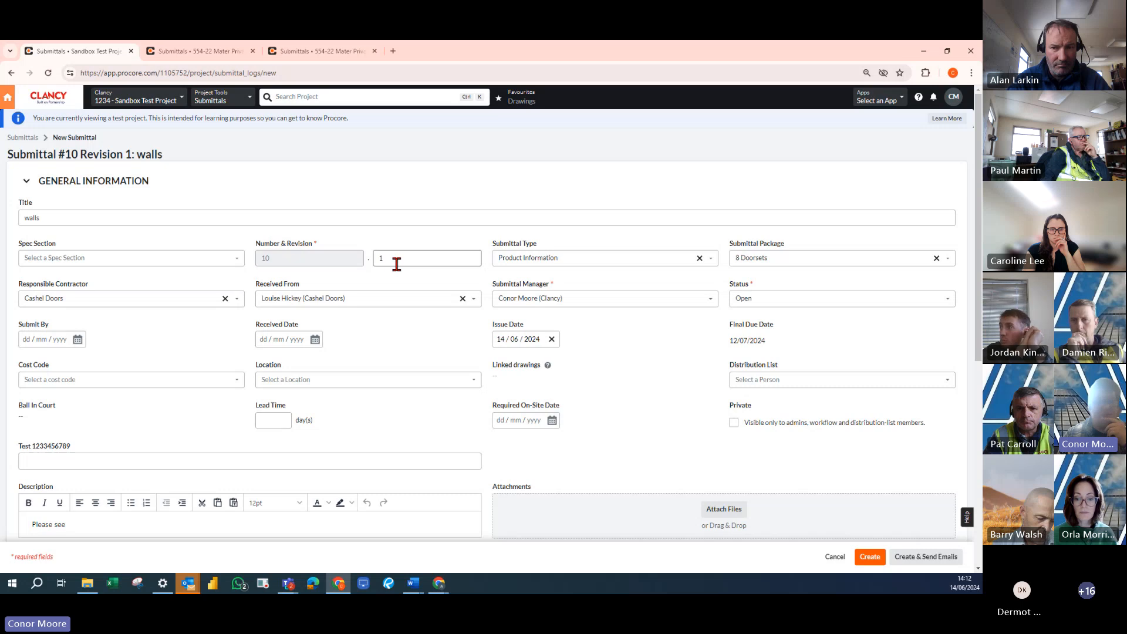
scroll(398, 313, down, 1)
scroll(395, 305, down, 4)
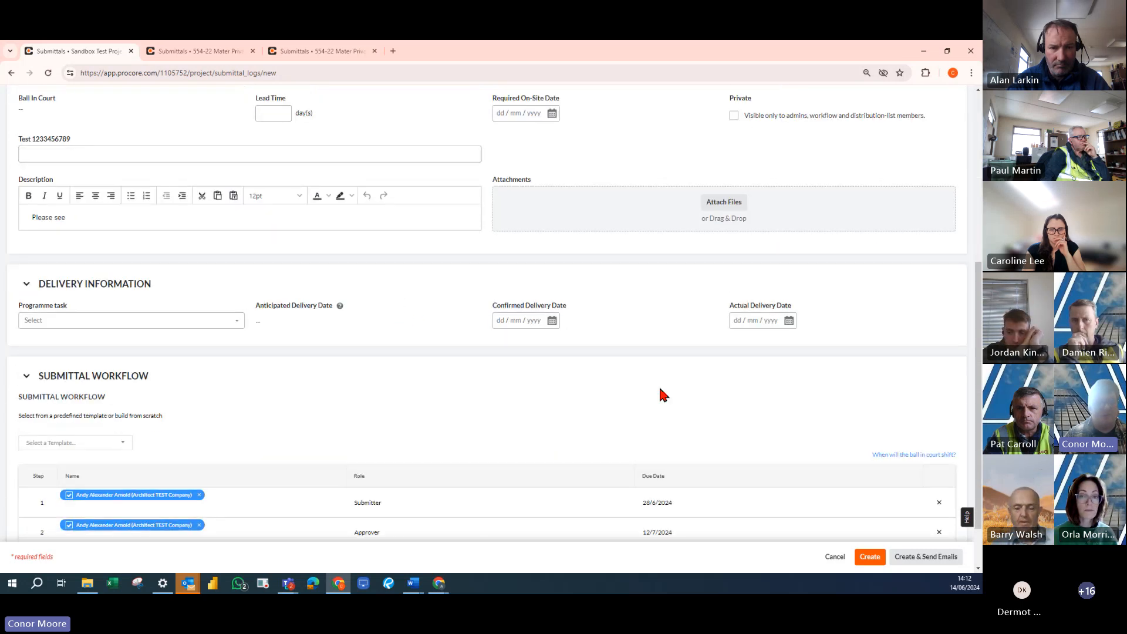
scroll(256, 179, up, 4)
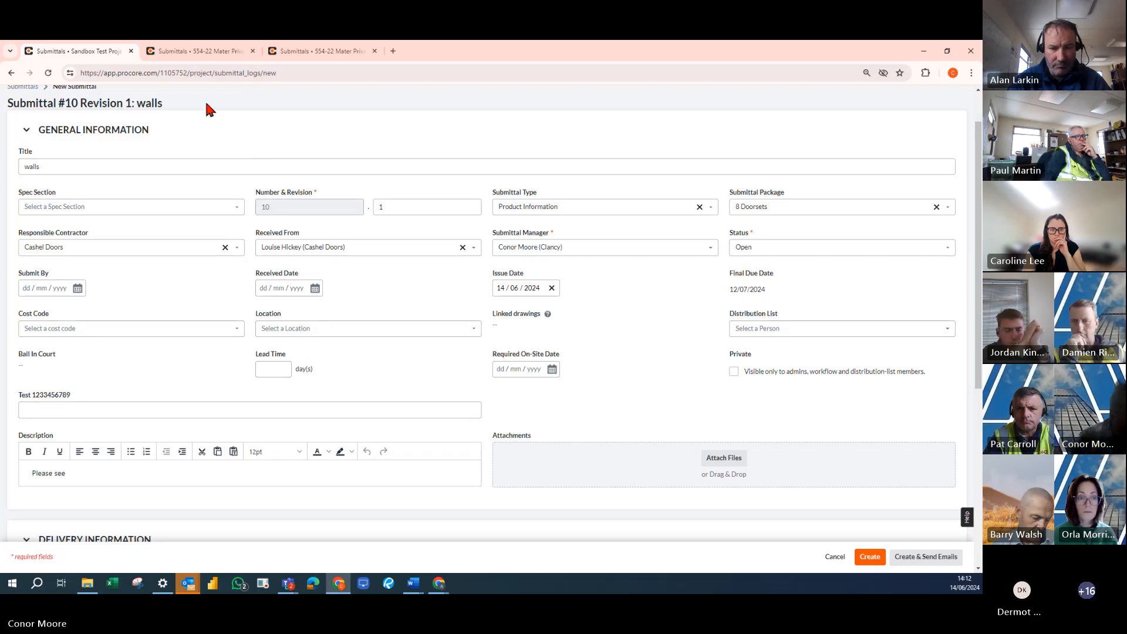
scroll(188, 173, up, 1)
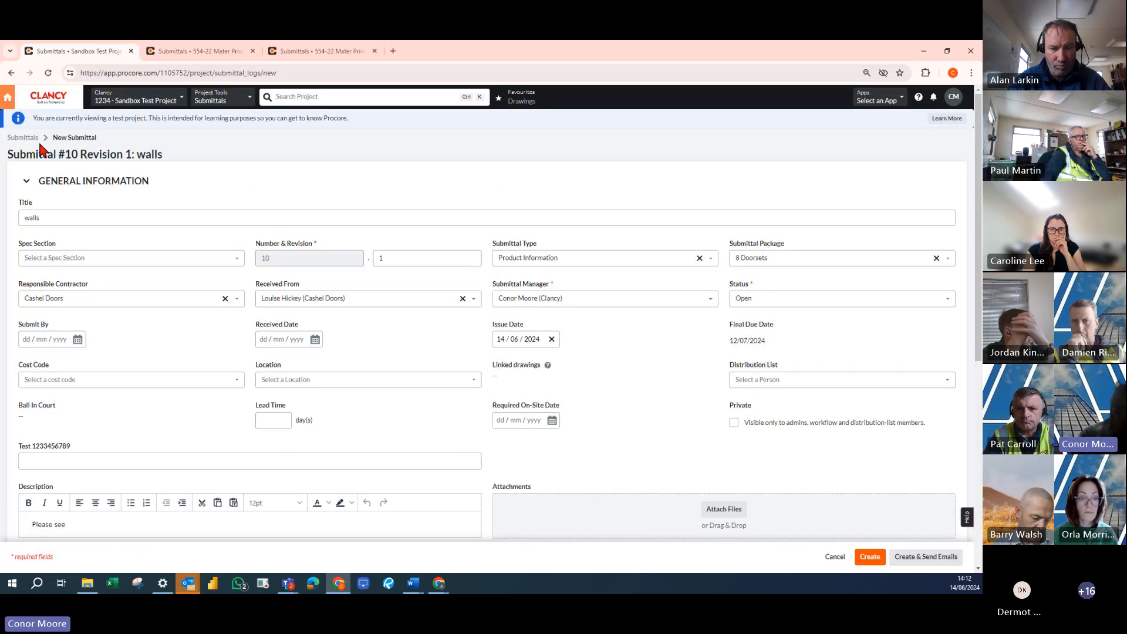
Leave the revision form, open the submittal settings from the submittals list, and review the defaults and Submittal Emails notification options
click(38, 140)
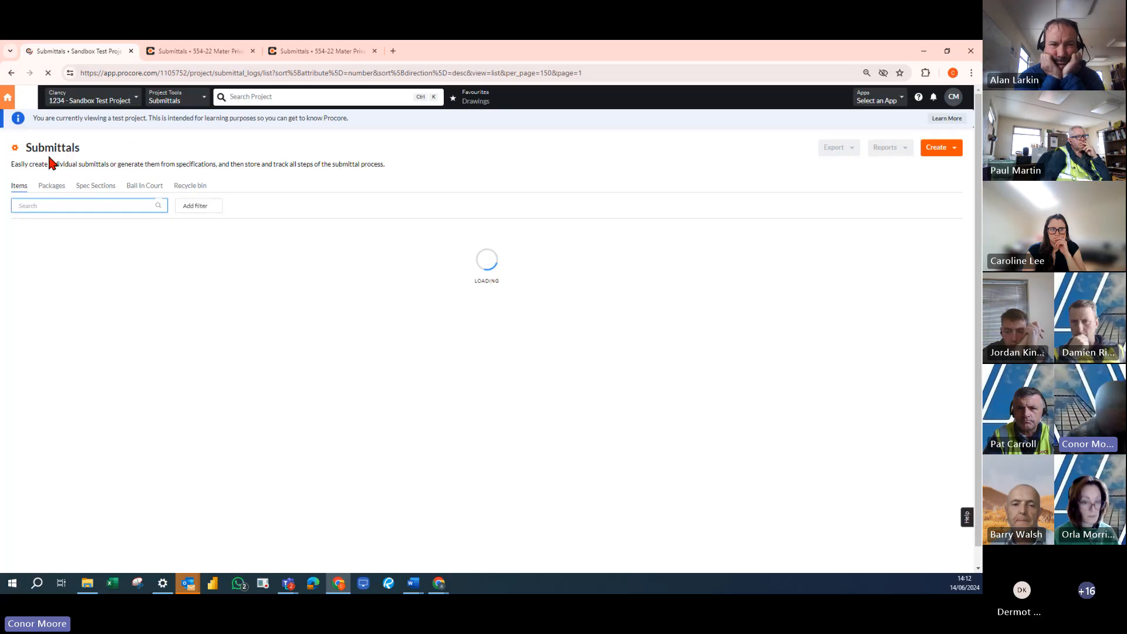
click(16, 150)
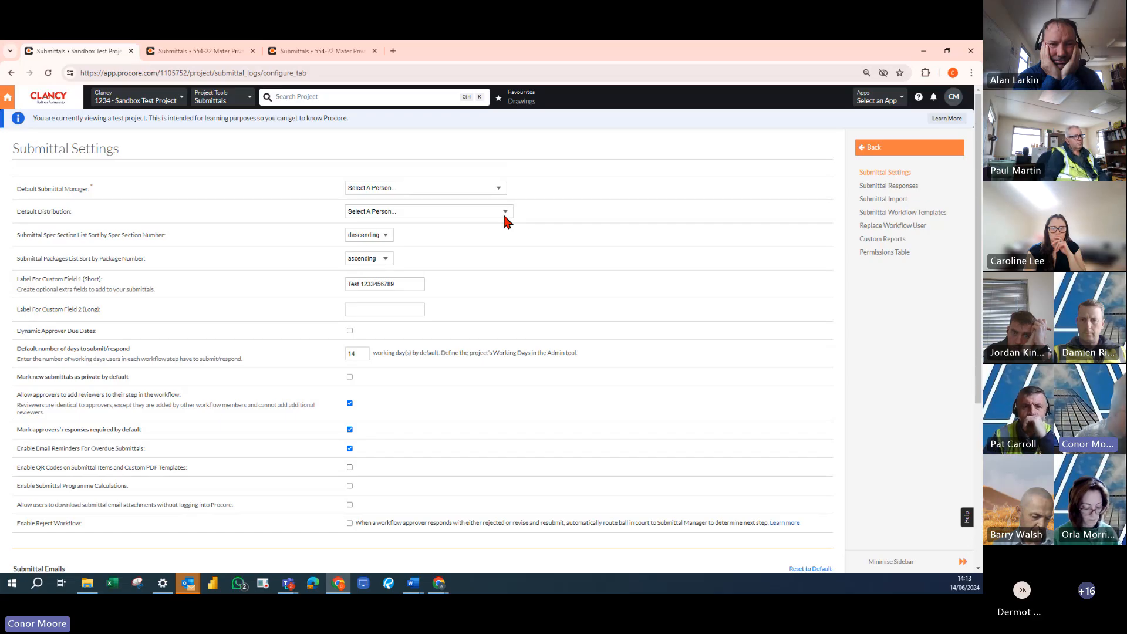
scroll(502, 229, down, 3)
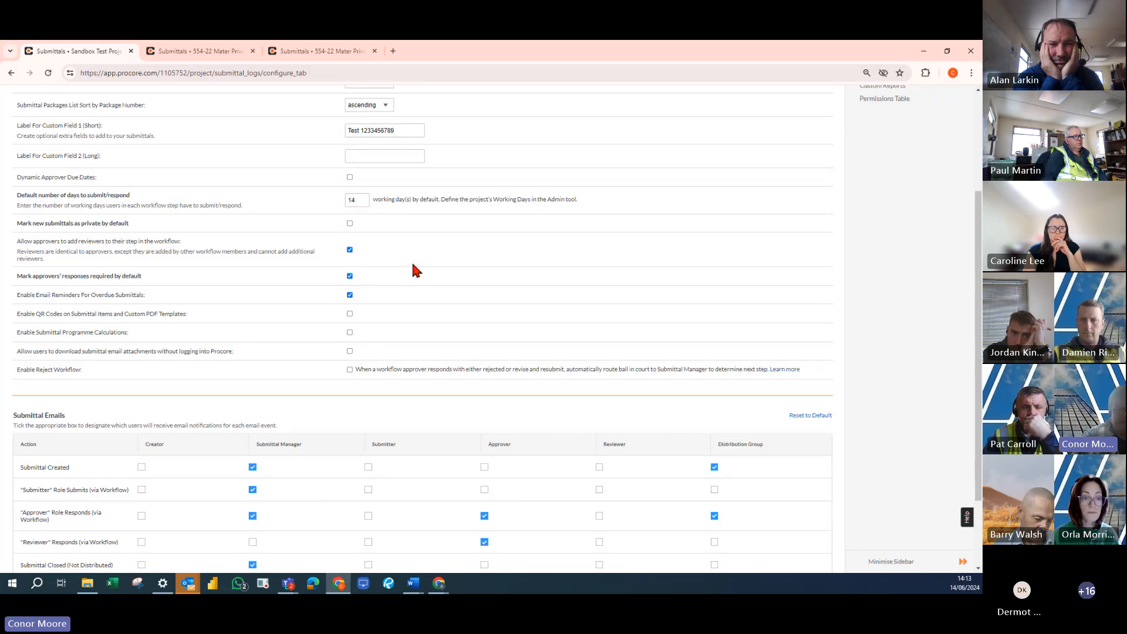
scroll(416, 270, down, 2)
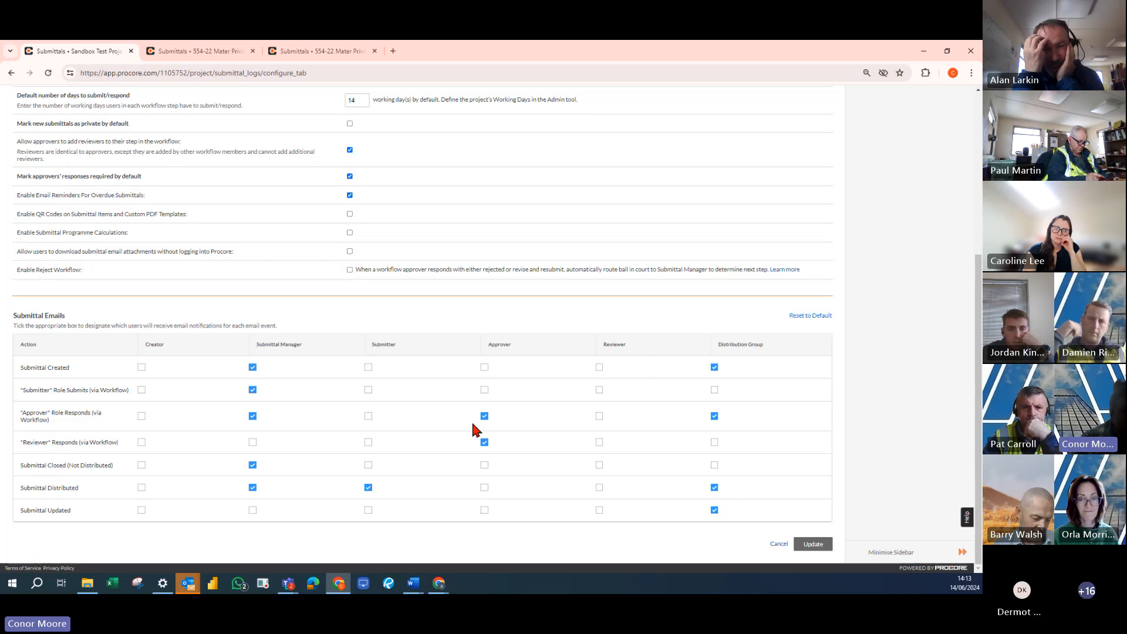
scroll(597, 411, up, 5)
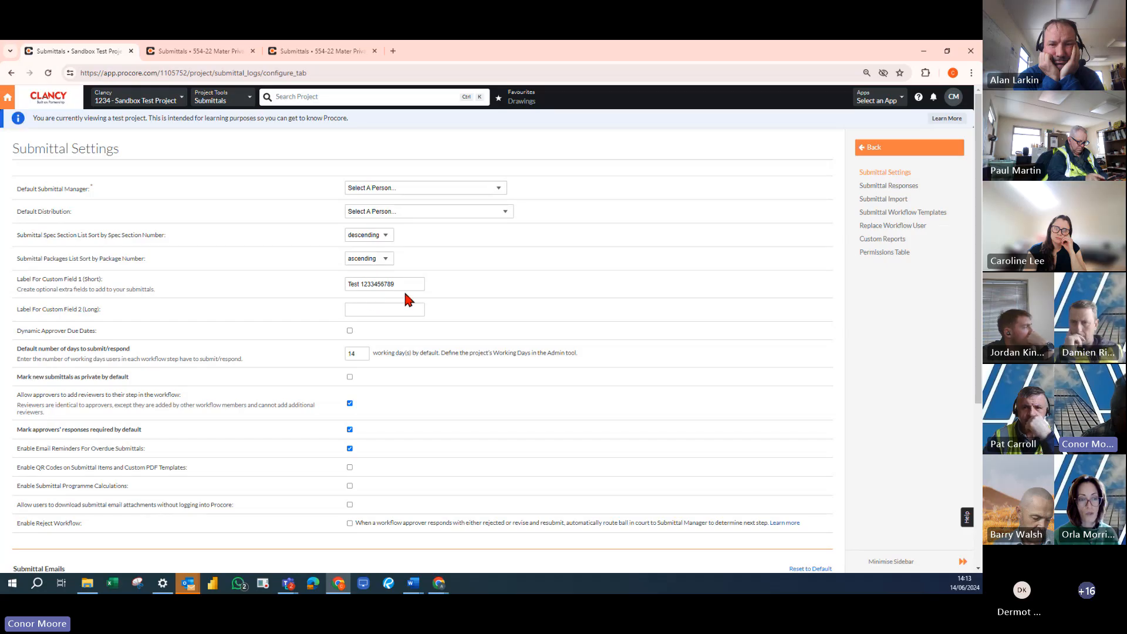
Examine the label for custom field 1 (short) in the submittal settings
drag(20, 279, 60, 281)
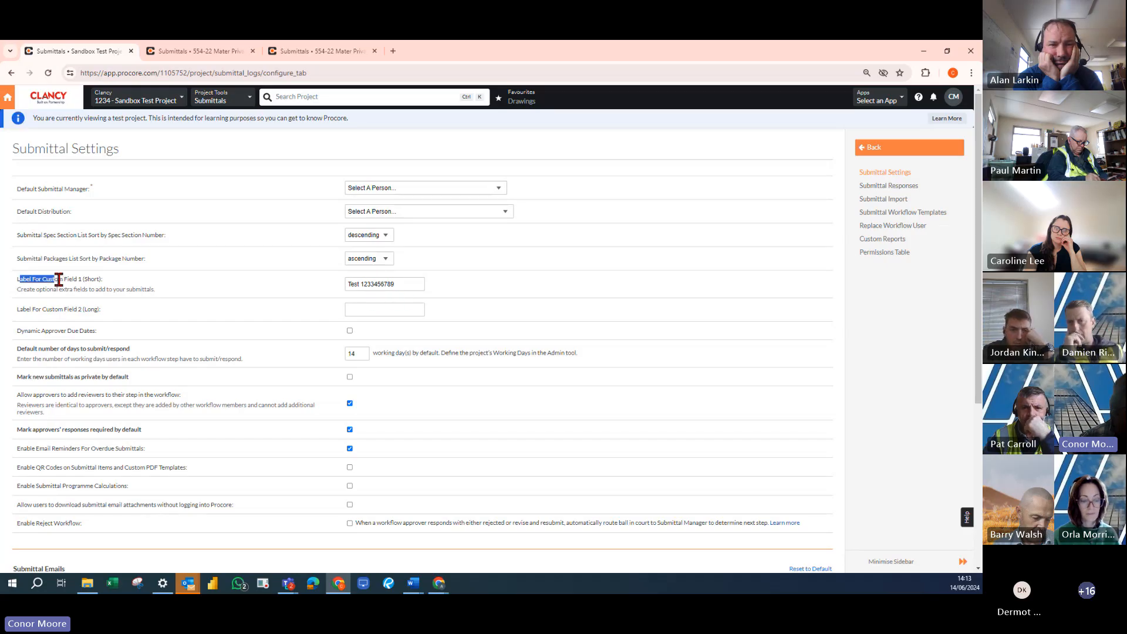
click(368, 285)
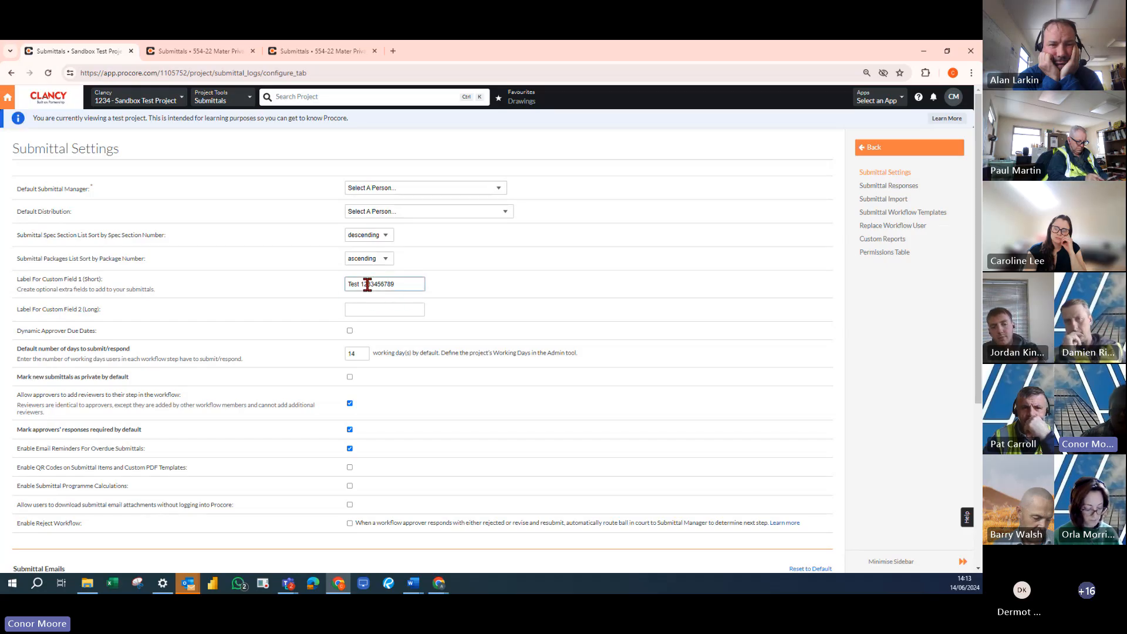
click(402, 282)
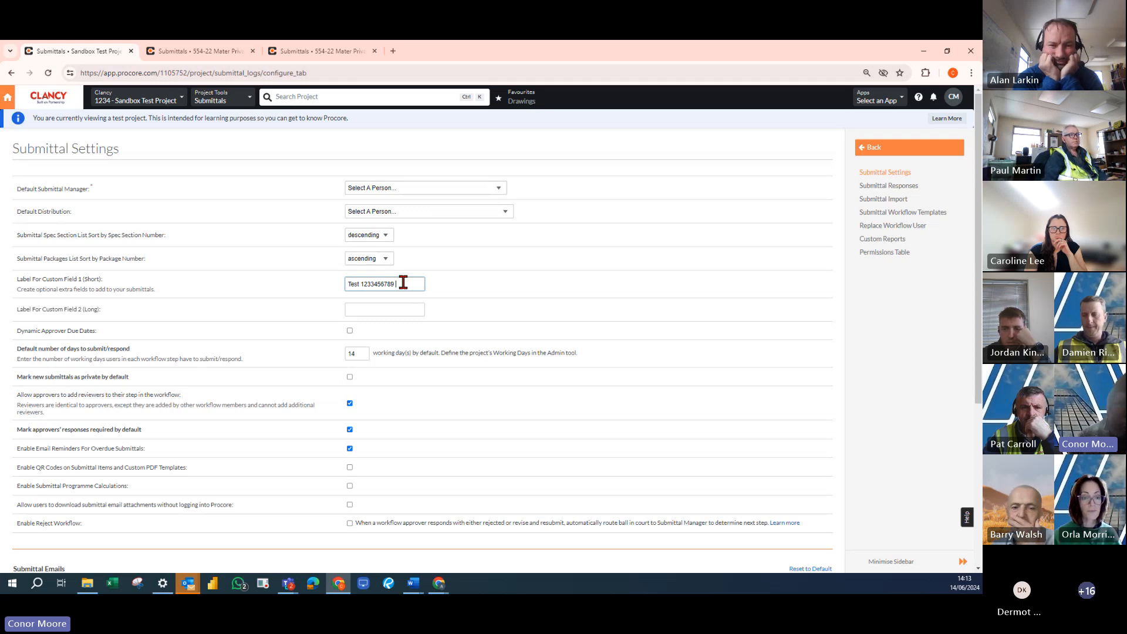
Open the submittal workflow templates and add a new template named "Electrical"
click(924, 218)
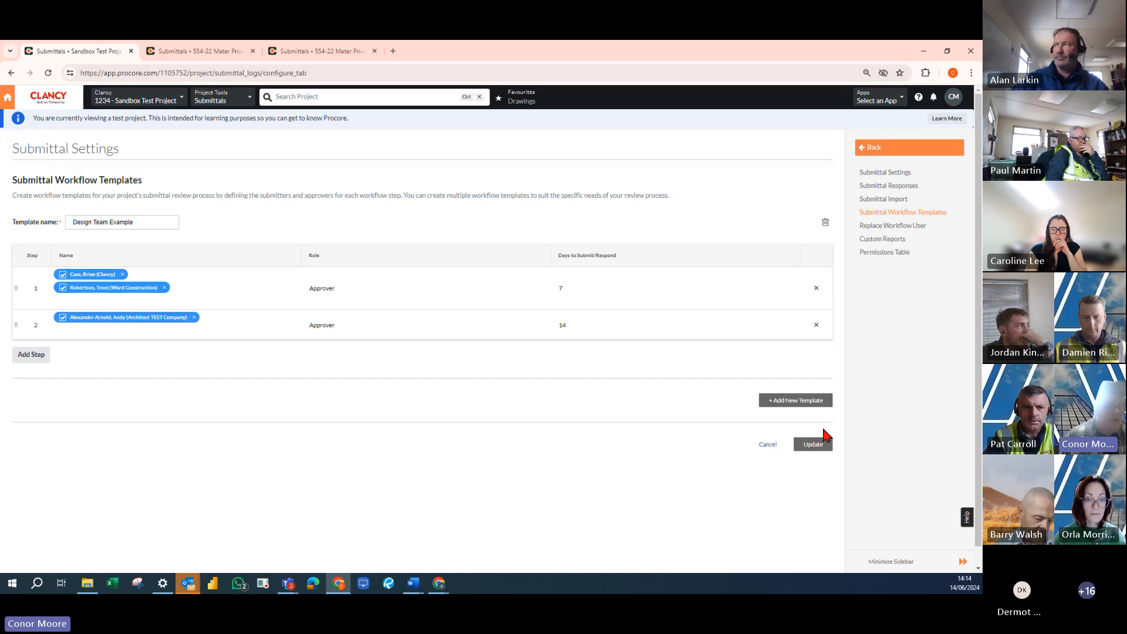
click(792, 401)
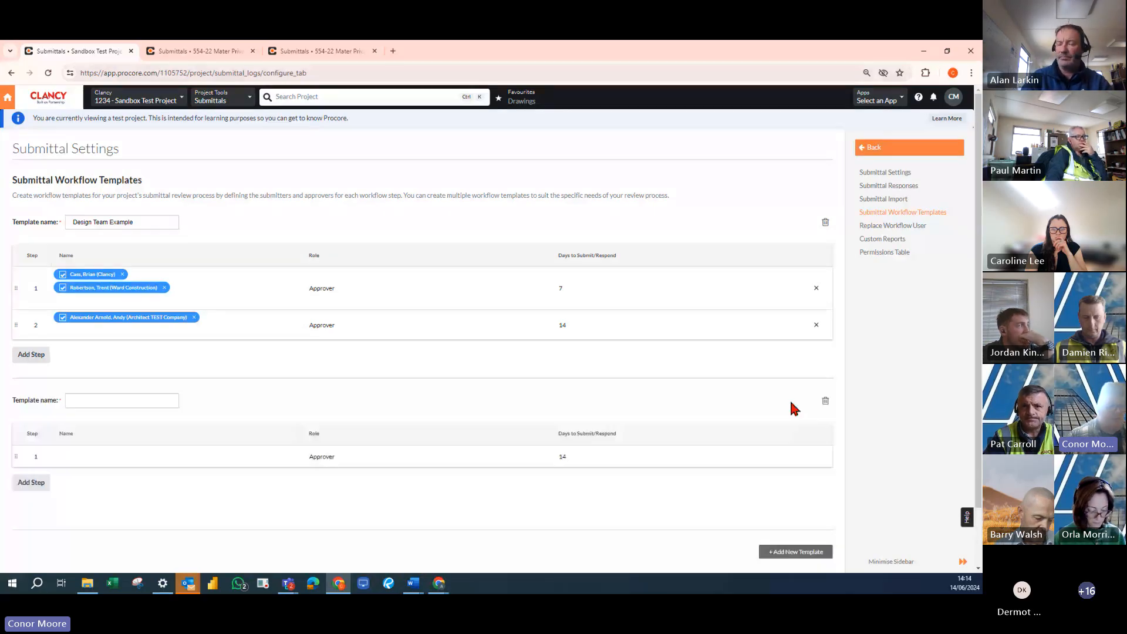
click(97, 401)
text(E)
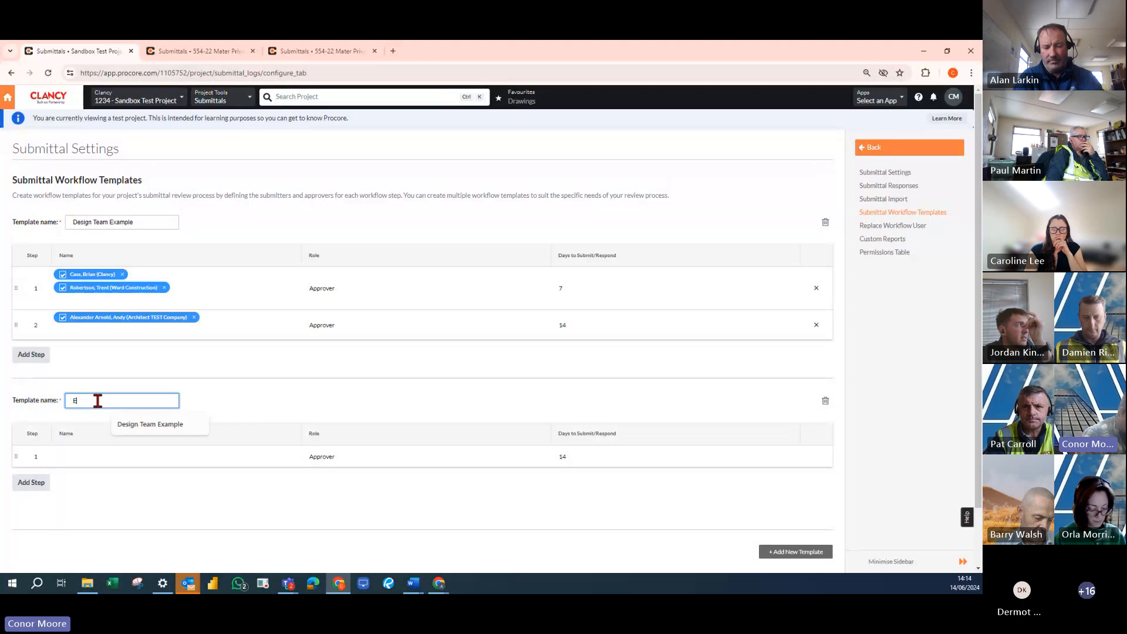
text(lectrcis)
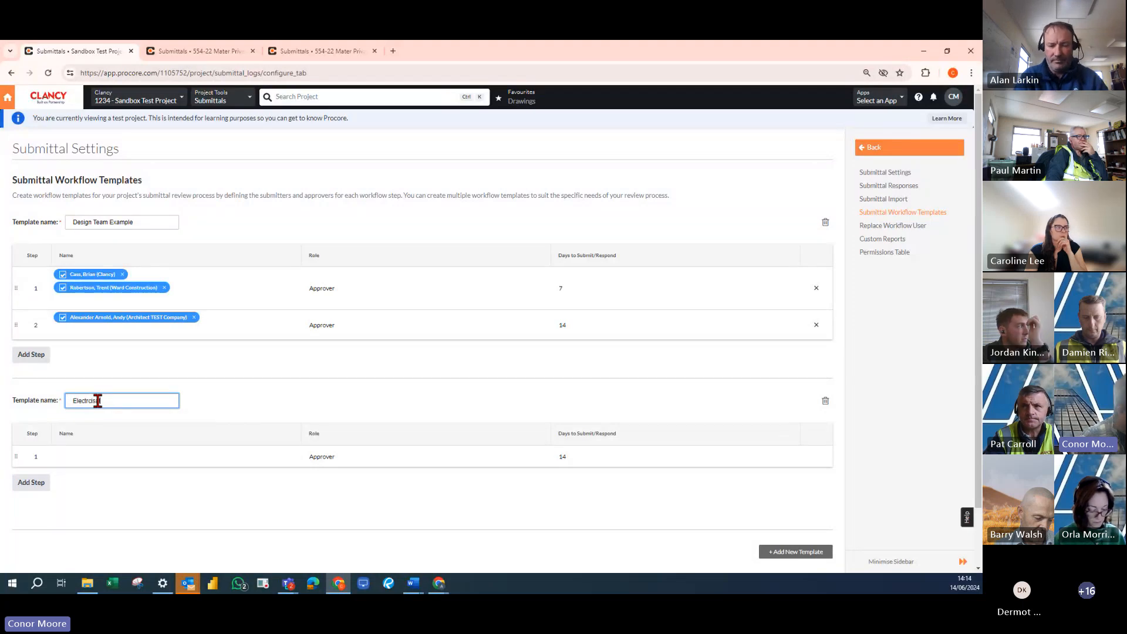
text(al)
right_click(87, 401)
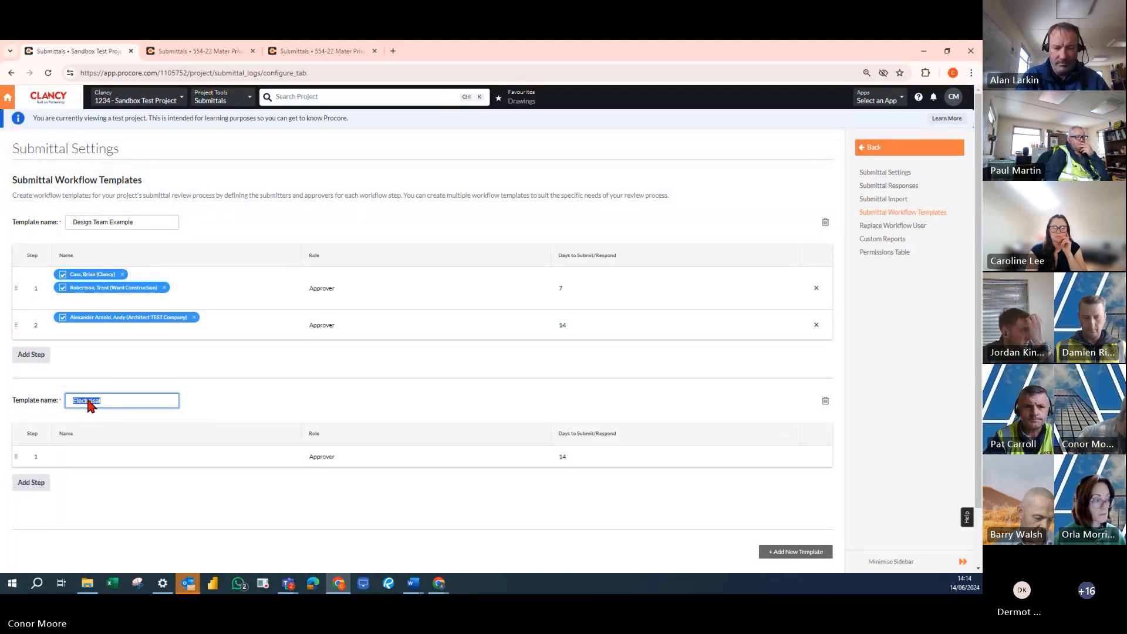
click(116, 196)
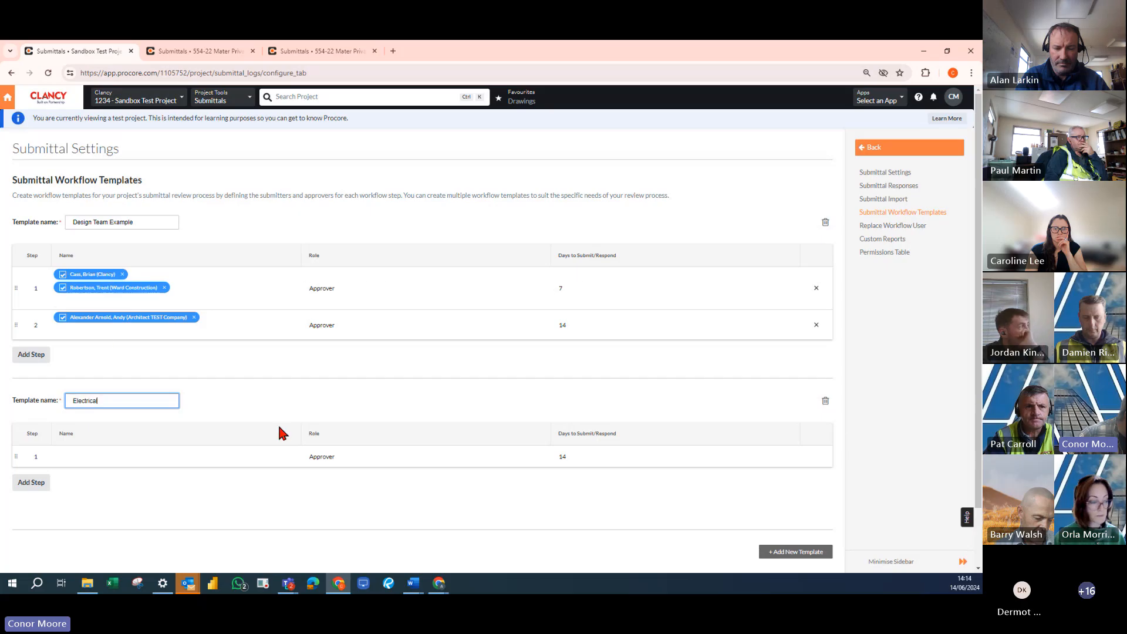
Assign the O'Mahony Pike Architects contact as step 1 approver of the Electrical template with 7 days to respond
click(81, 457)
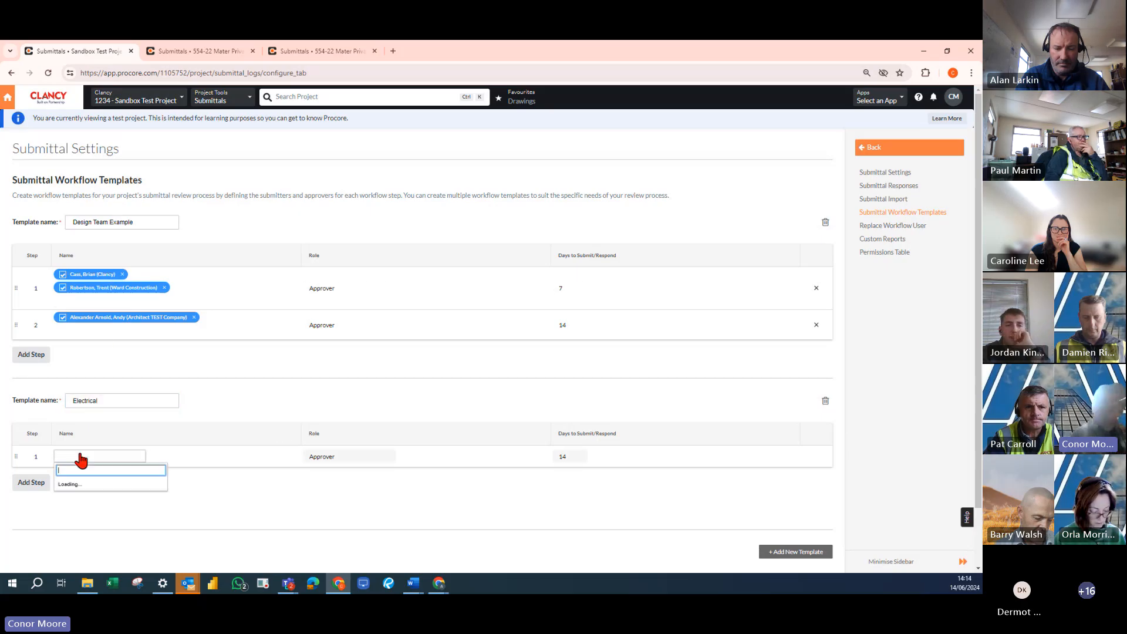
text(brian)
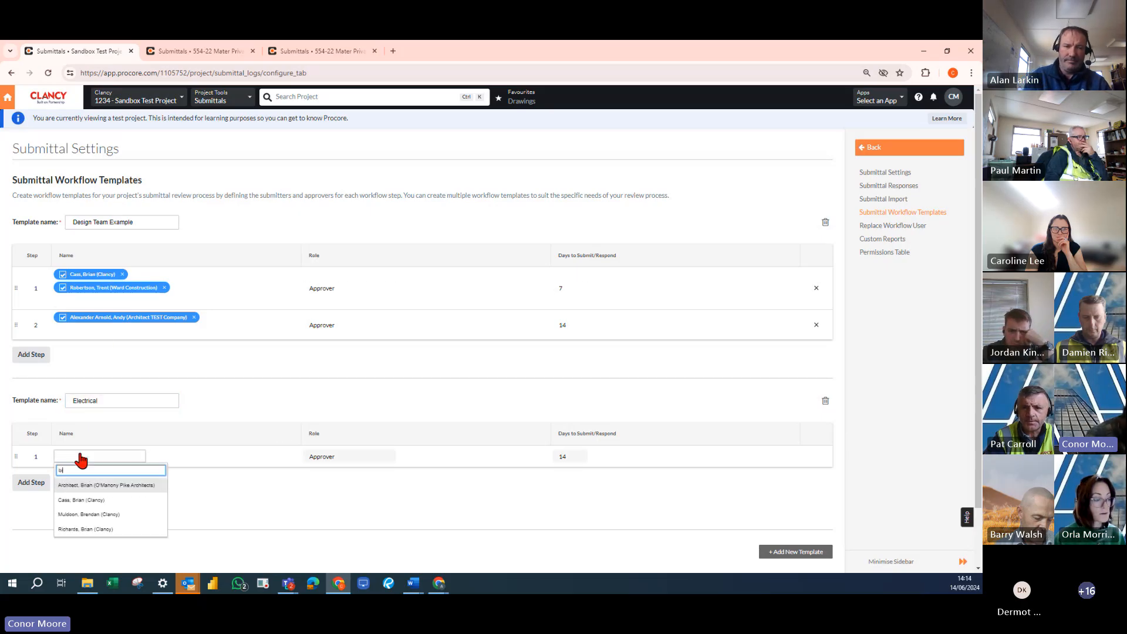
click(88, 485)
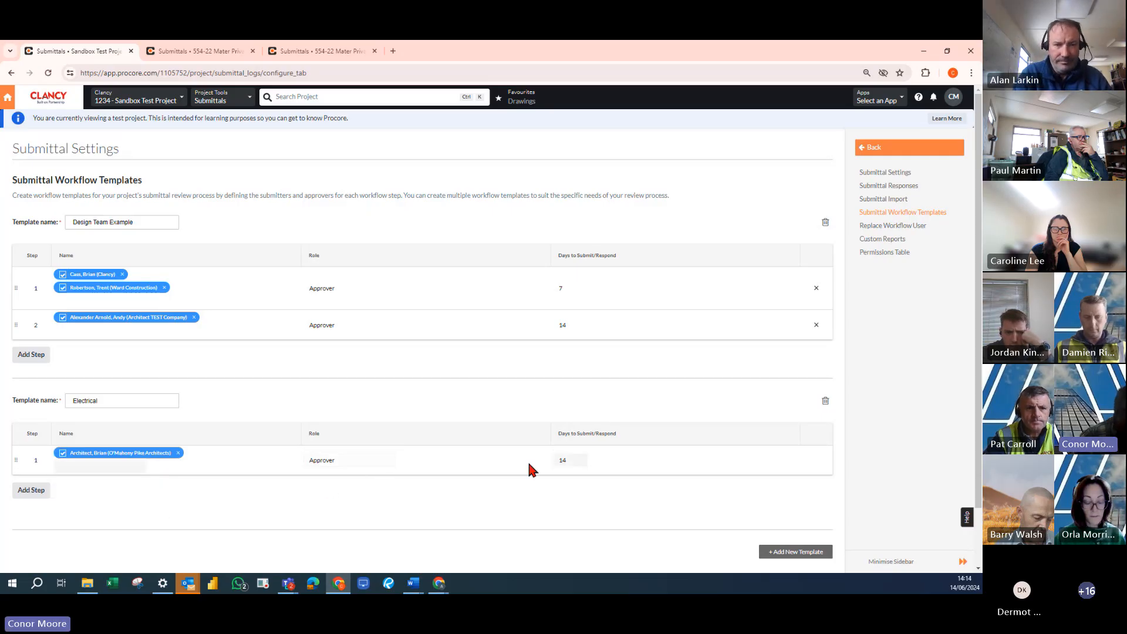
click(577, 459)
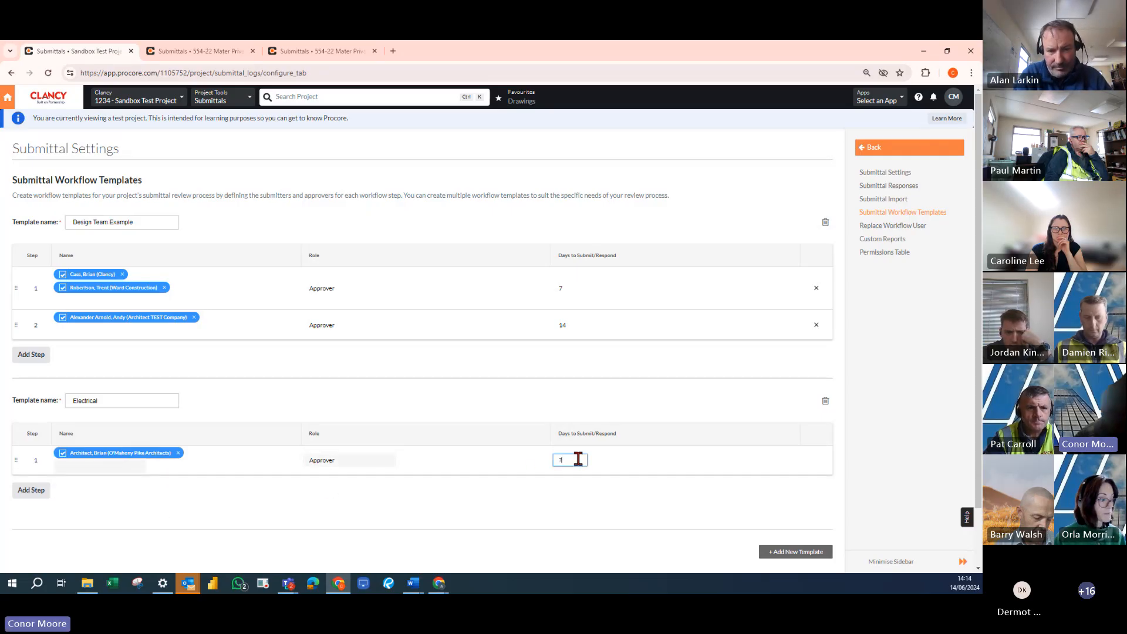
key(BackSpace)
text(7)
Add a second step to the Electrical template and assign two Clancy contacts as its approvers
click(43, 490)
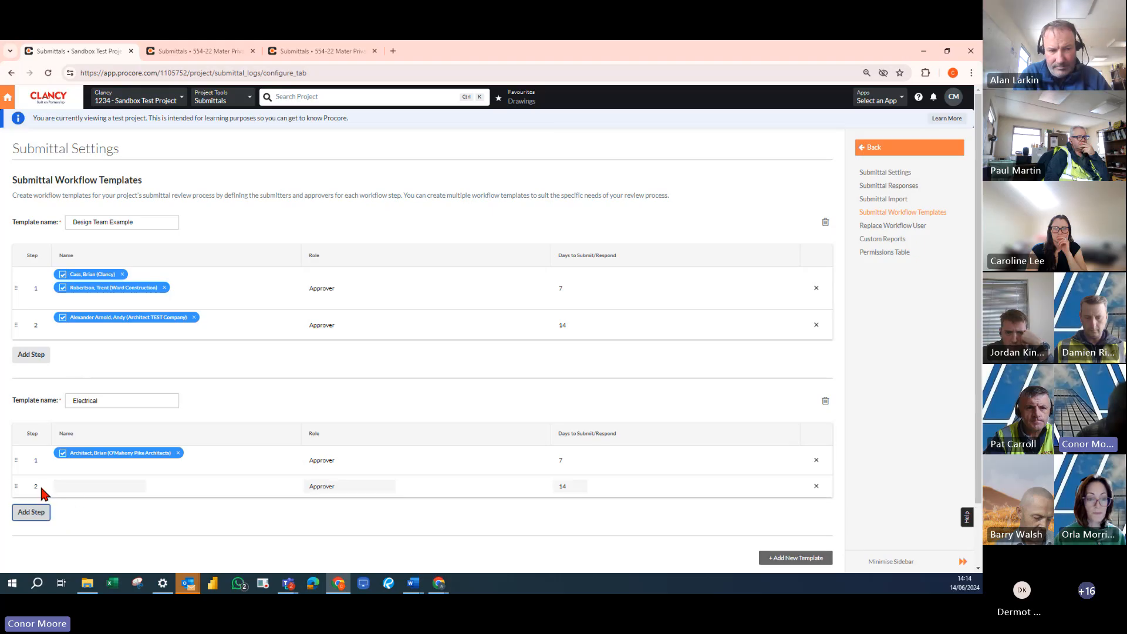
click(82, 493)
text(brian)
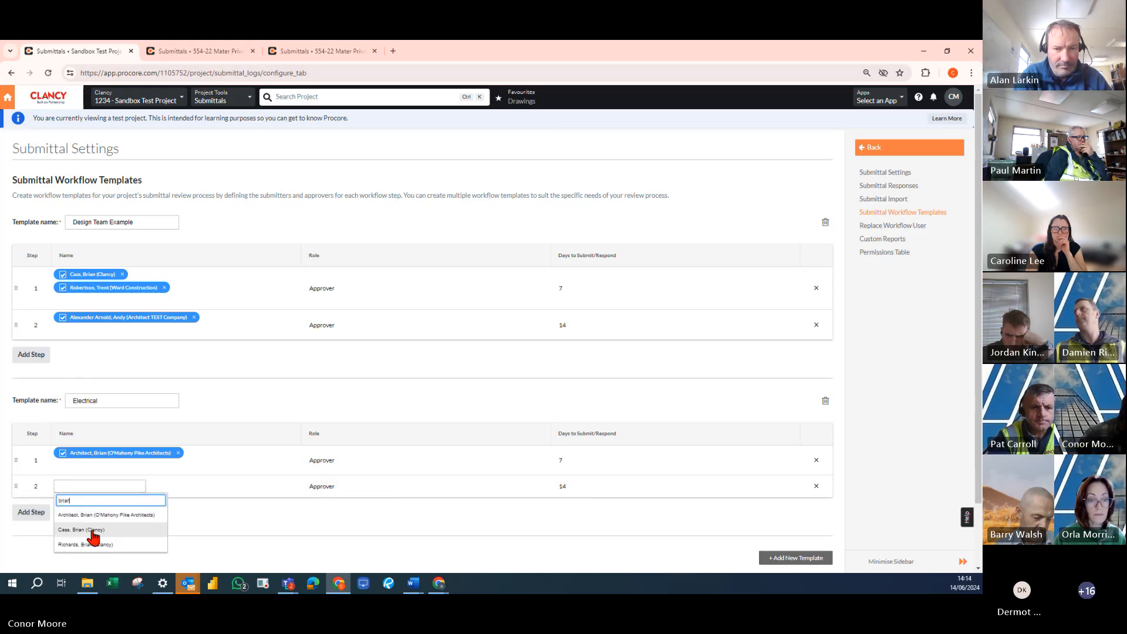
click(92, 530)
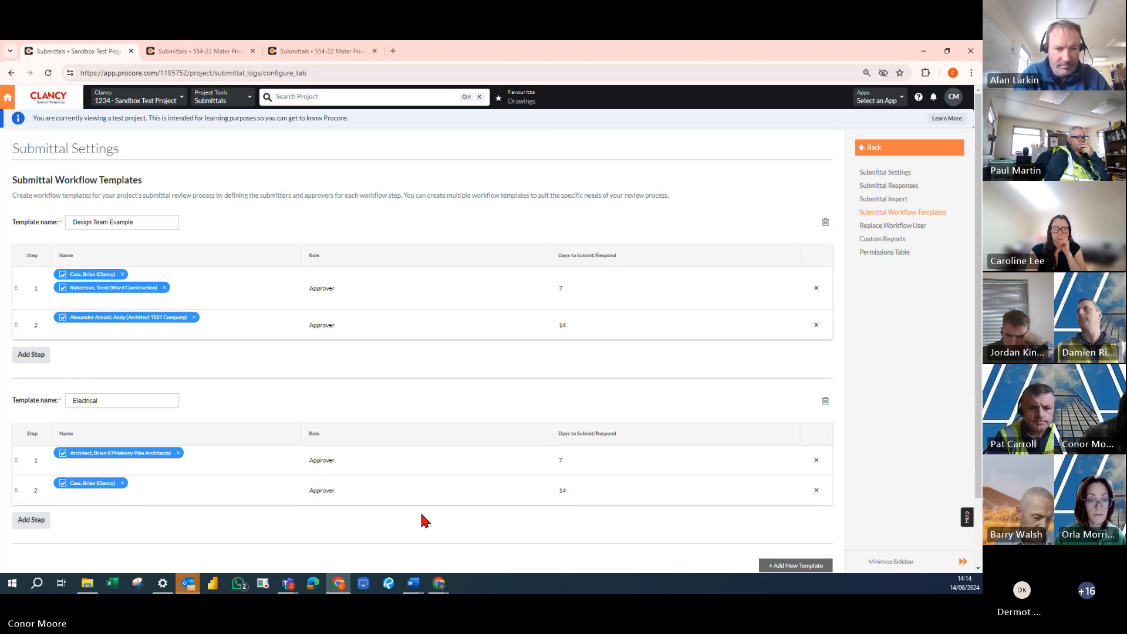
click(70, 502)
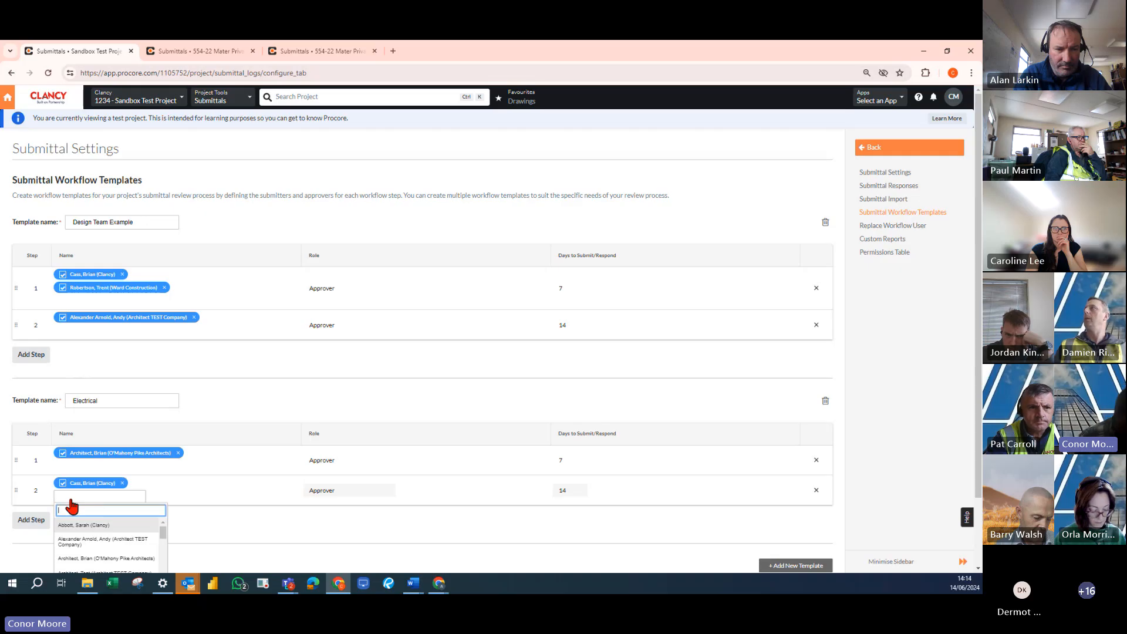
text(colm)
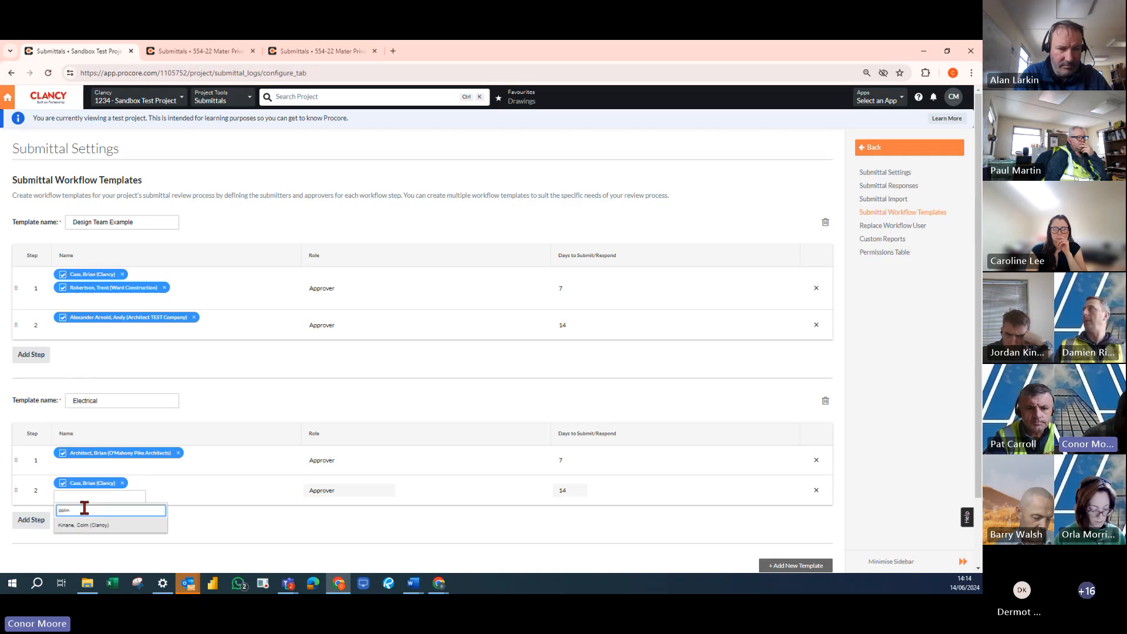
click(83, 525)
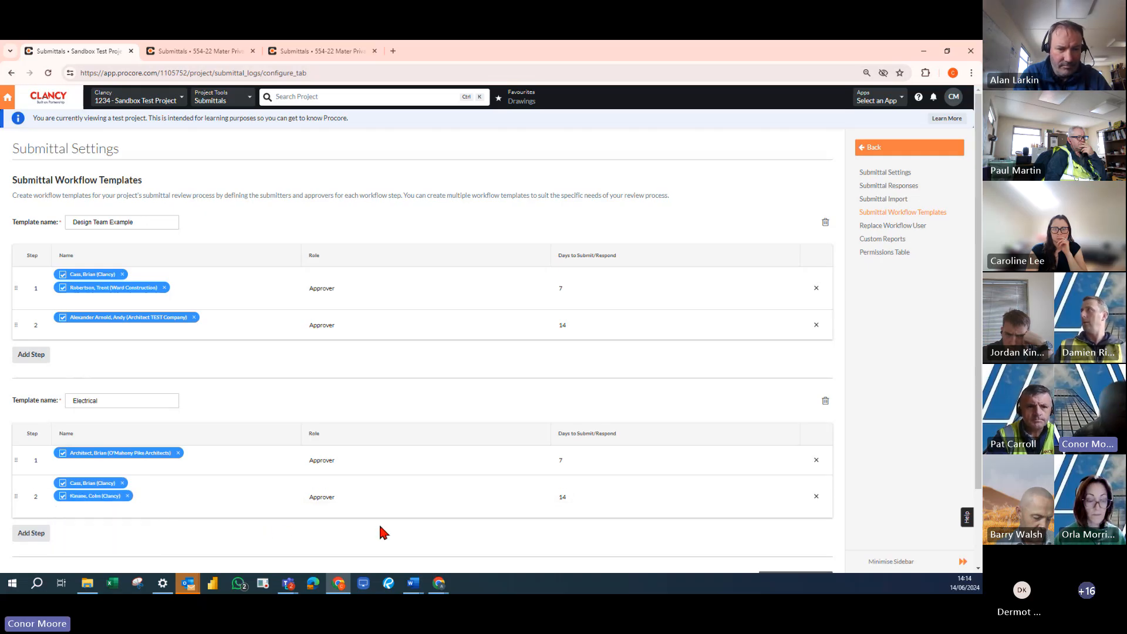
Look over the completed Electrical template, and open the Replace Workflow User settings to read when users get replaced
scroll(411, 535, down, 2)
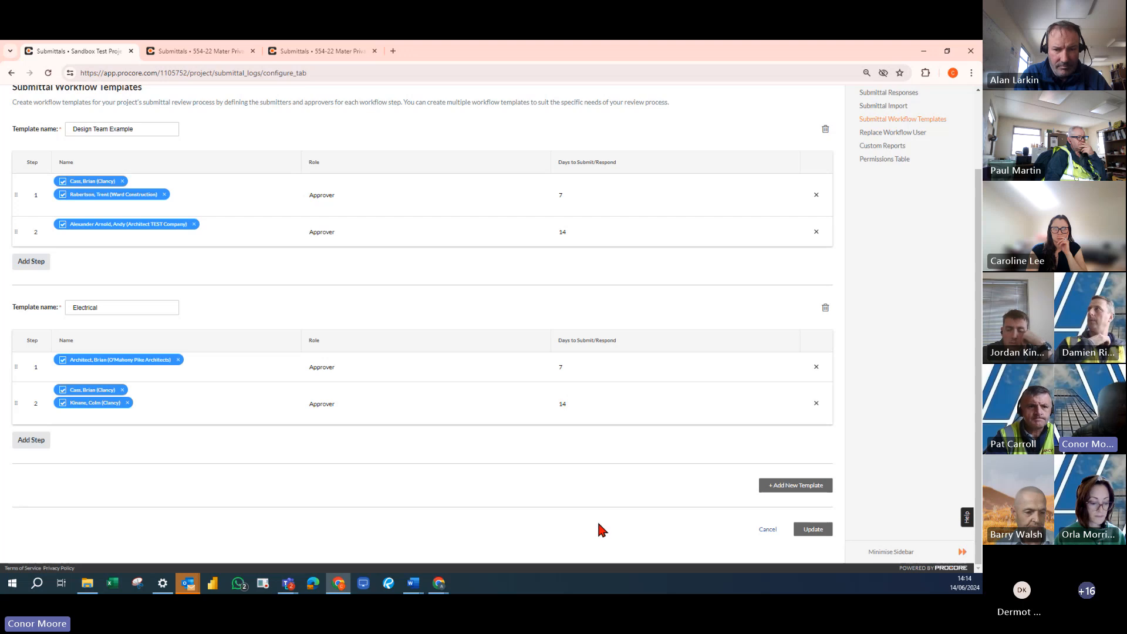
scroll(599, 529, up, 1)
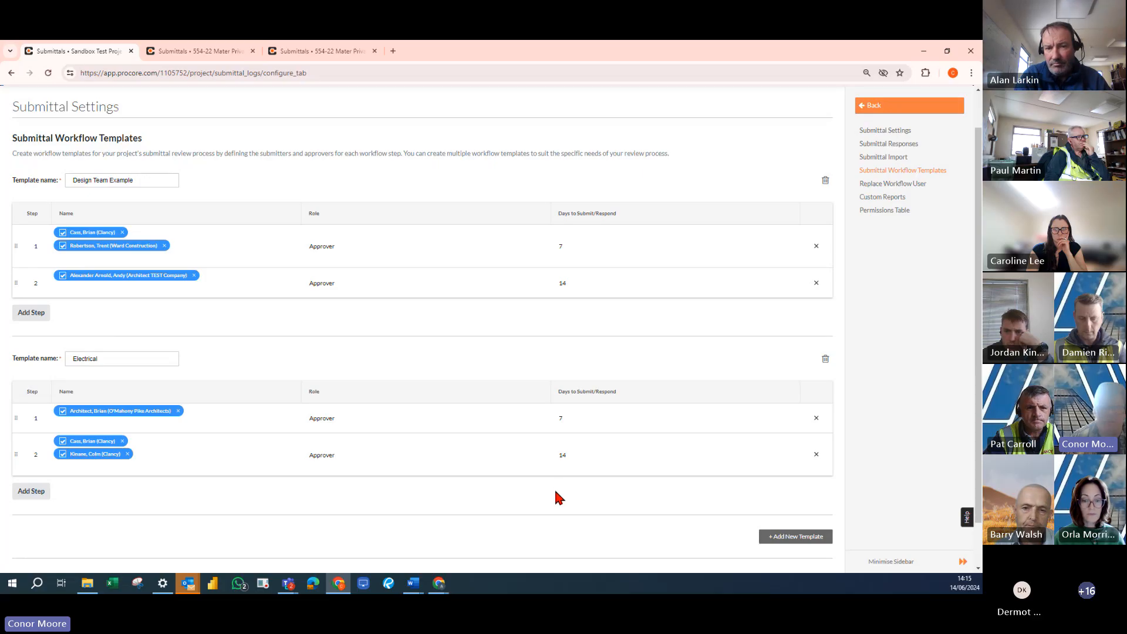
scroll(566, 499, down, 2)
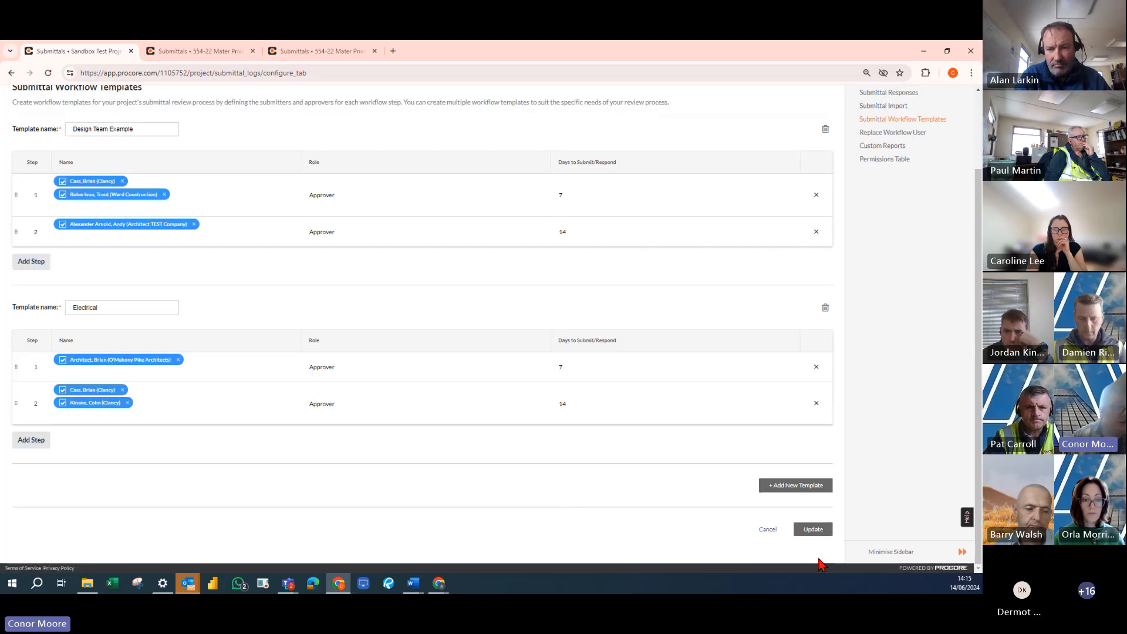
scroll(908, 352, up, 3)
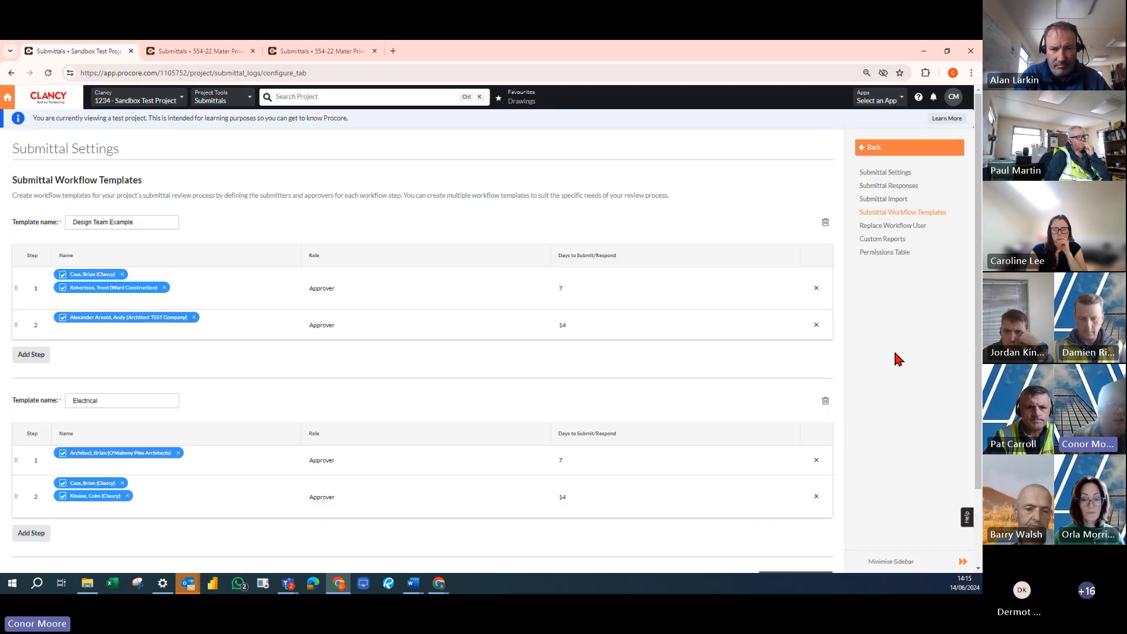
click(893, 226)
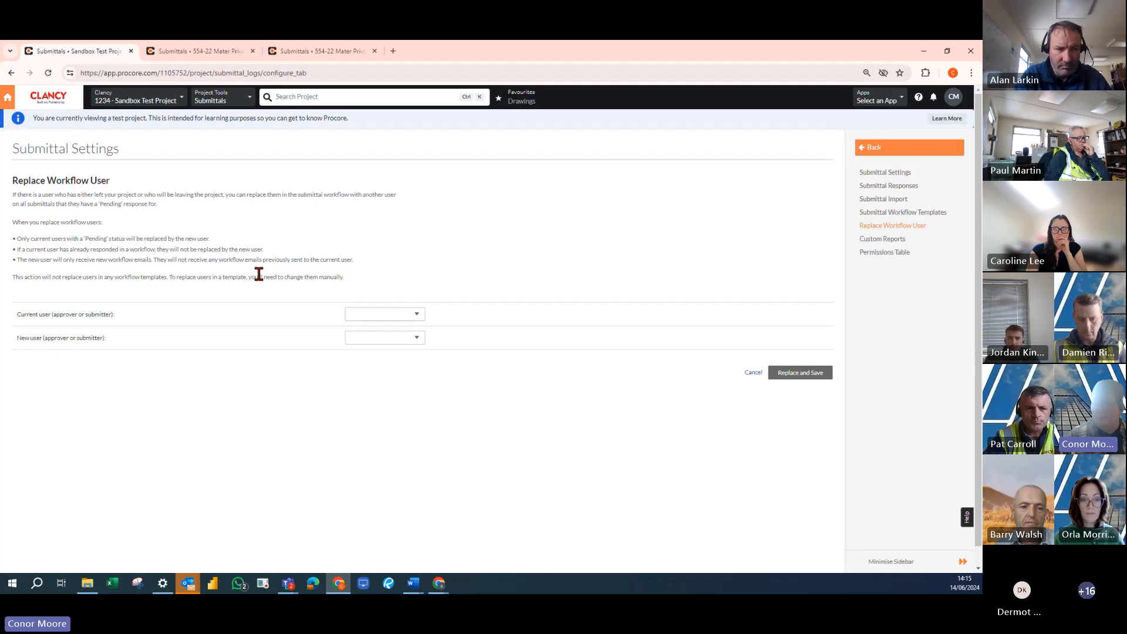
drag(12, 150, 118, 191)
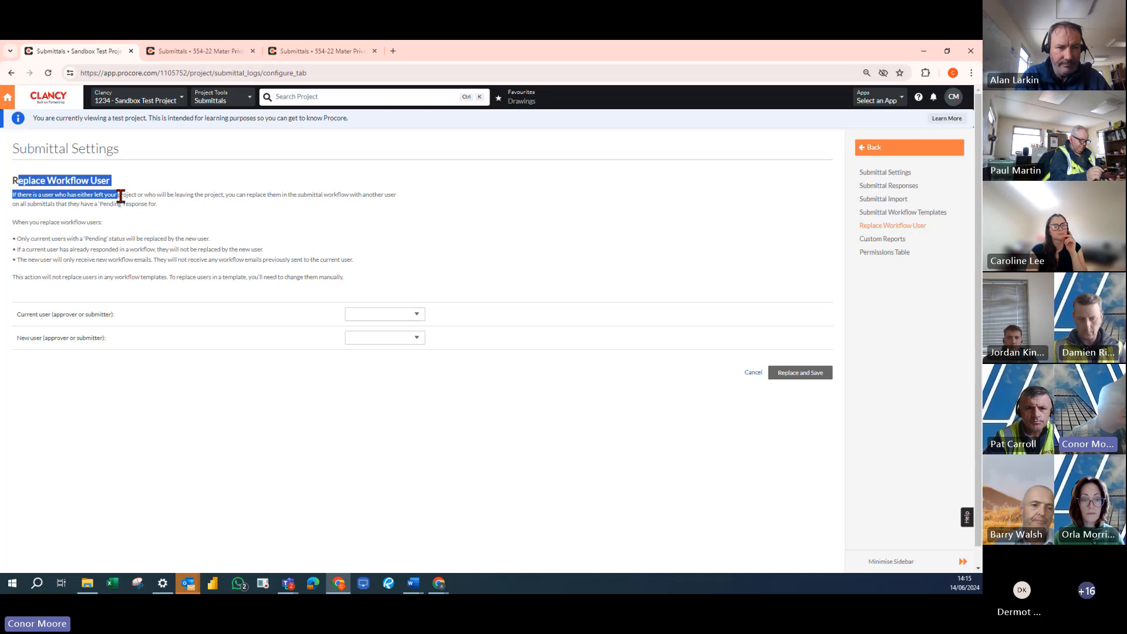
click(124, 193)
Select the Ward Construction approver as the current user and the Architect TEST Company contact as the new user in Replace Workflow User
drag(16, 314, 69, 315)
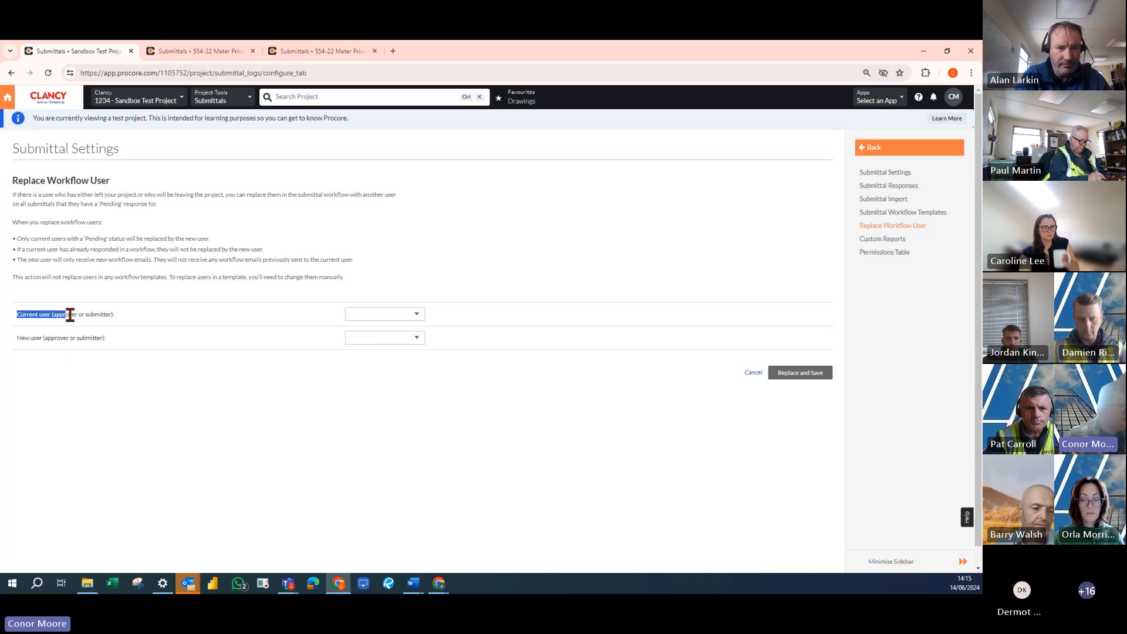
click(350, 318)
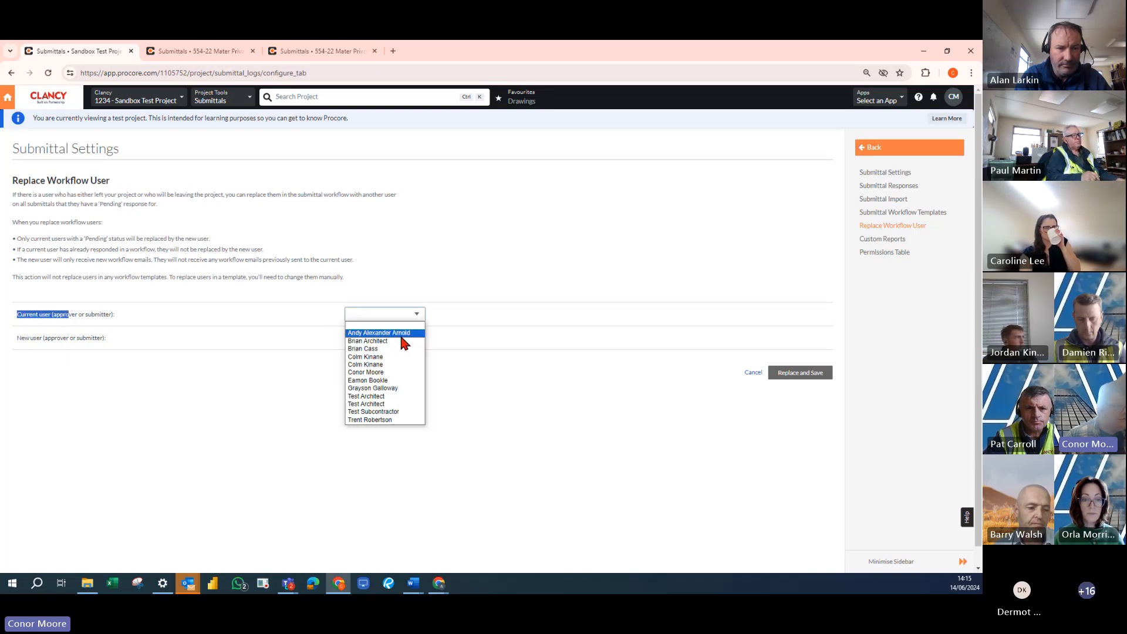
click(391, 421)
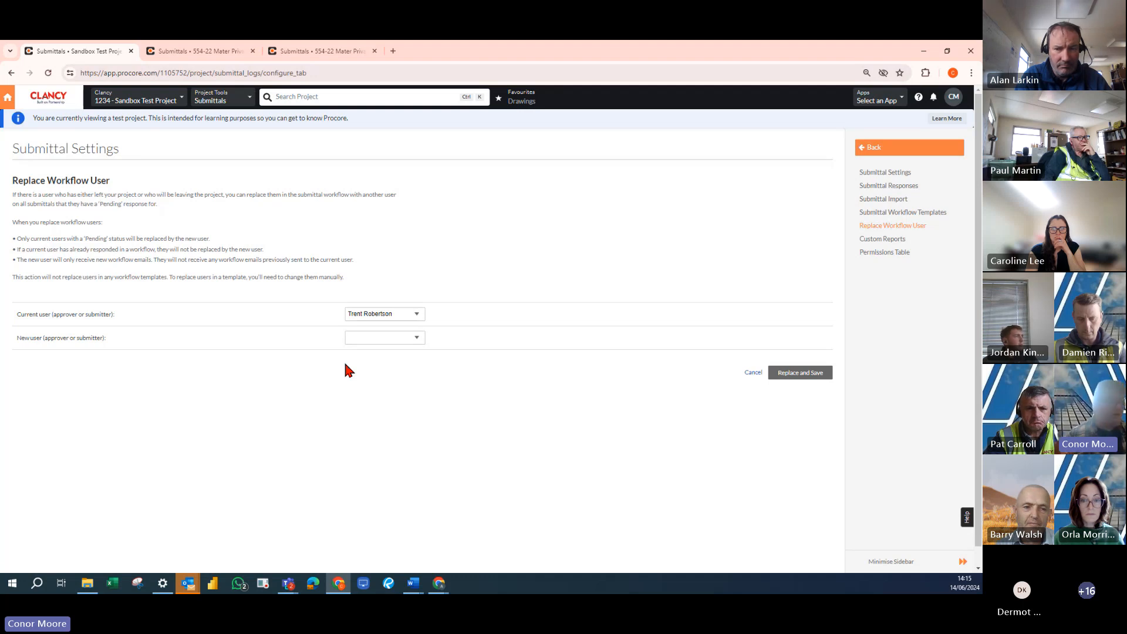
click(372, 336)
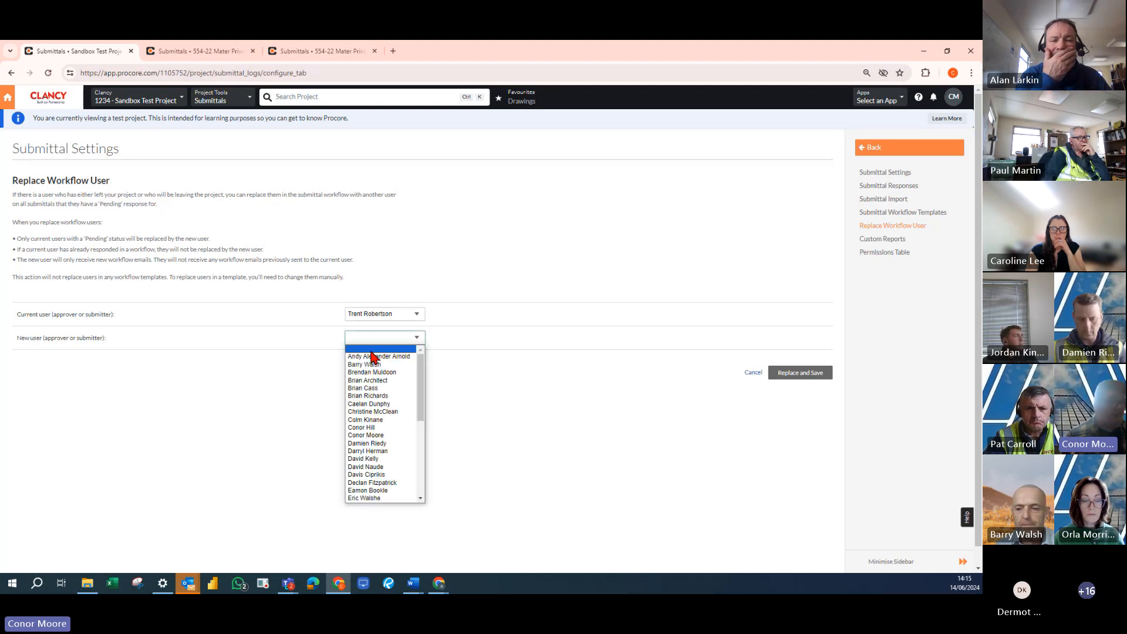
click(371, 356)
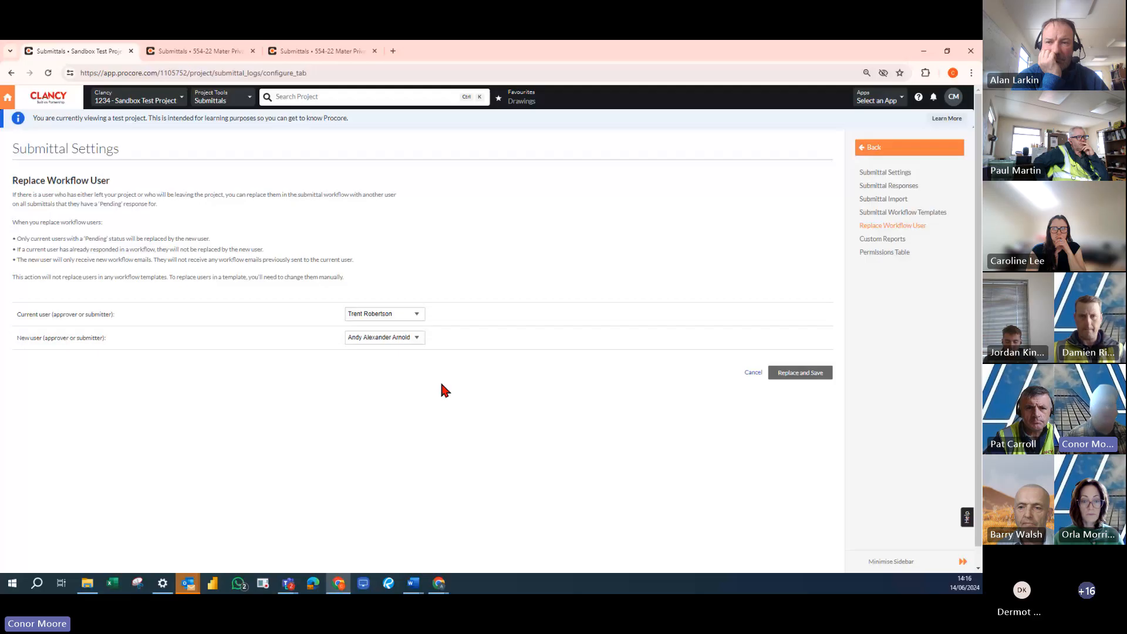
Apply and save the workflow user replacement
click(800, 374)
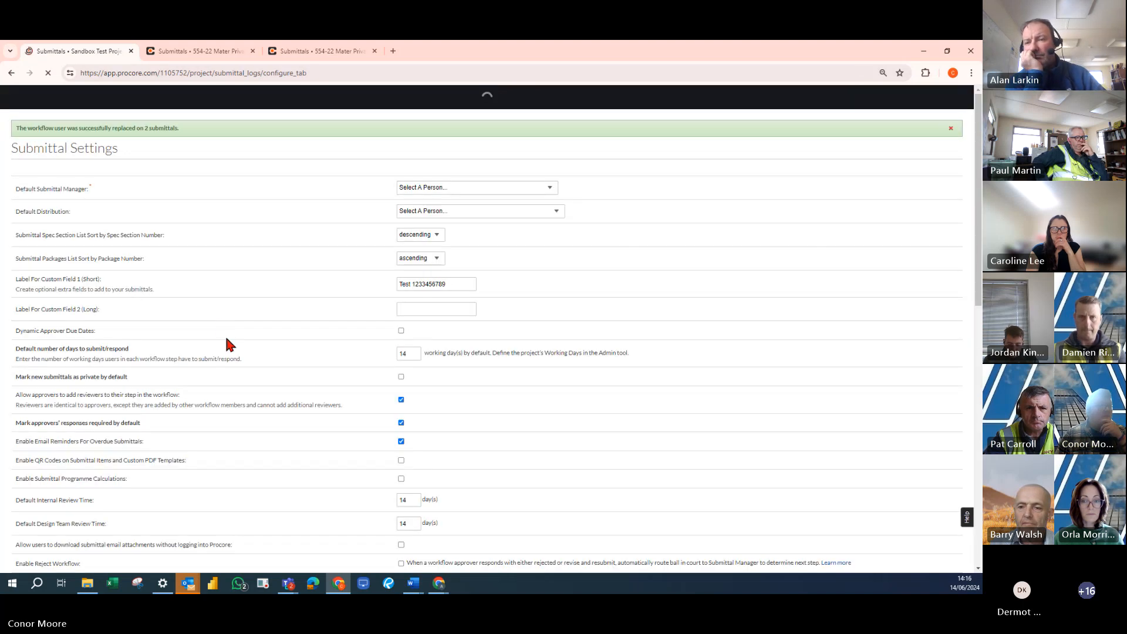
Review the 554-22 Mater Private project's submittal packages, collapsing Ceilings and Partitions and Electrical to examine the Mechanical submittals
click(215, 49)
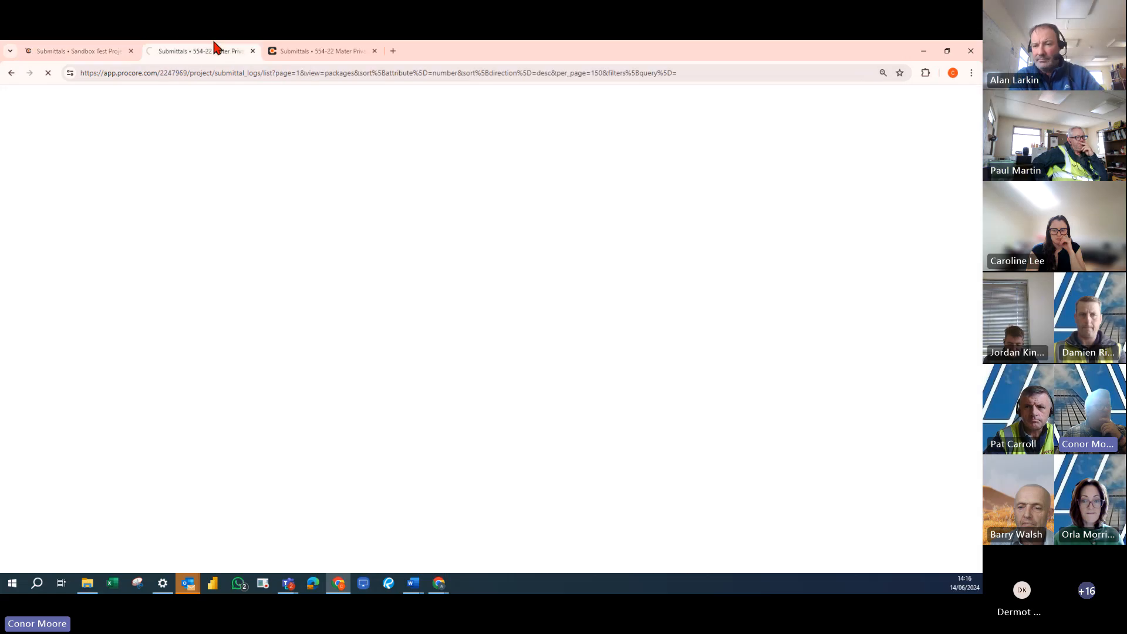
click(327, 53)
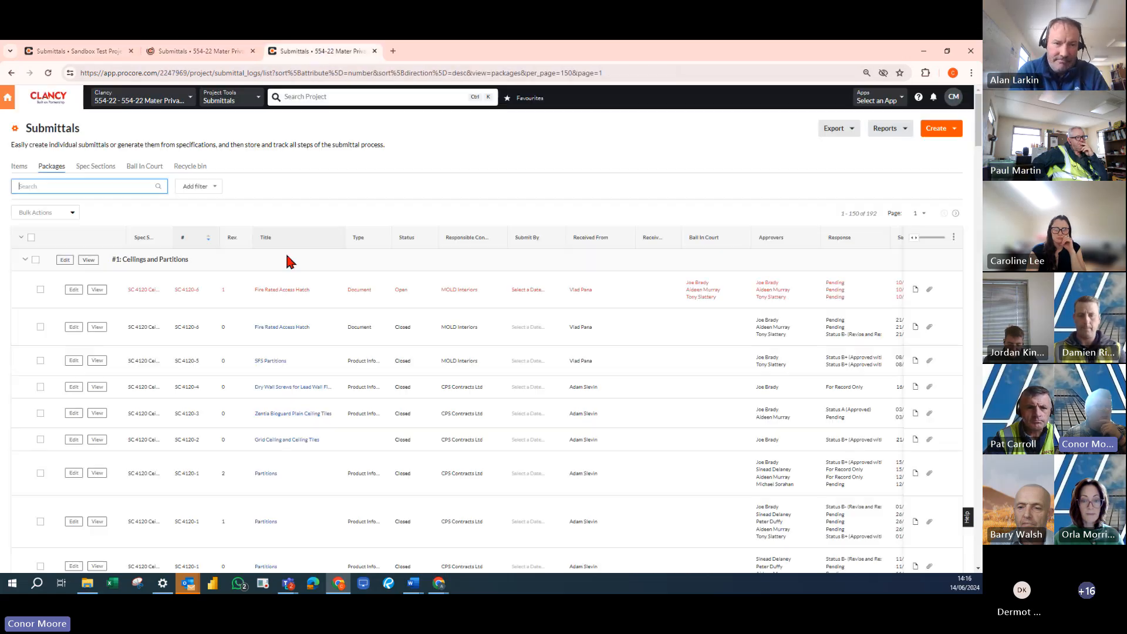
click(206, 49)
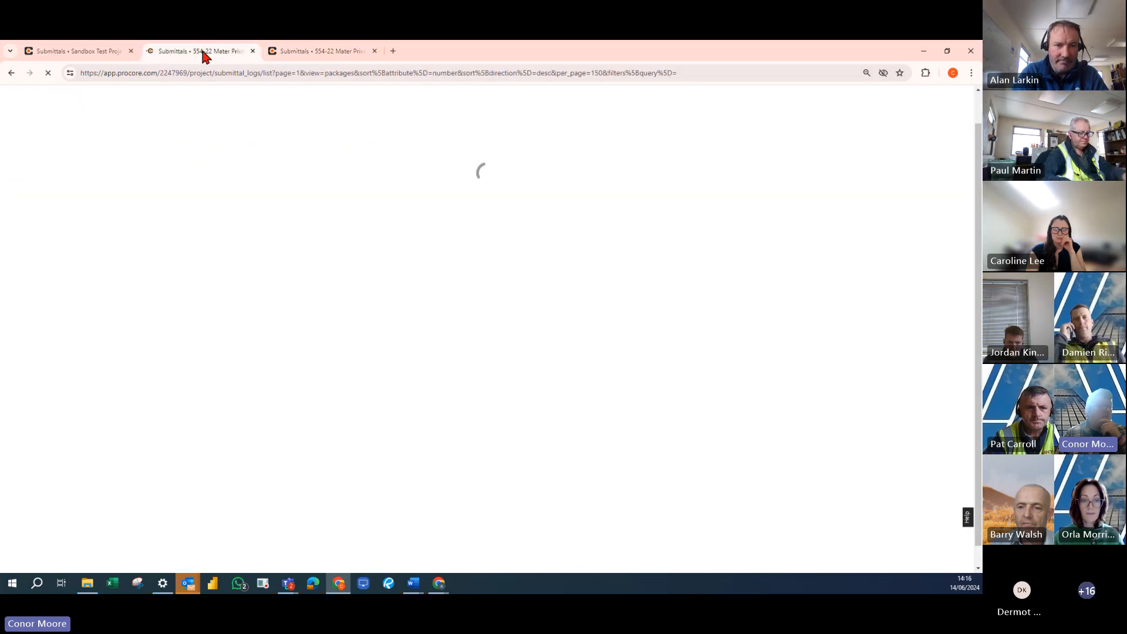
click(316, 50)
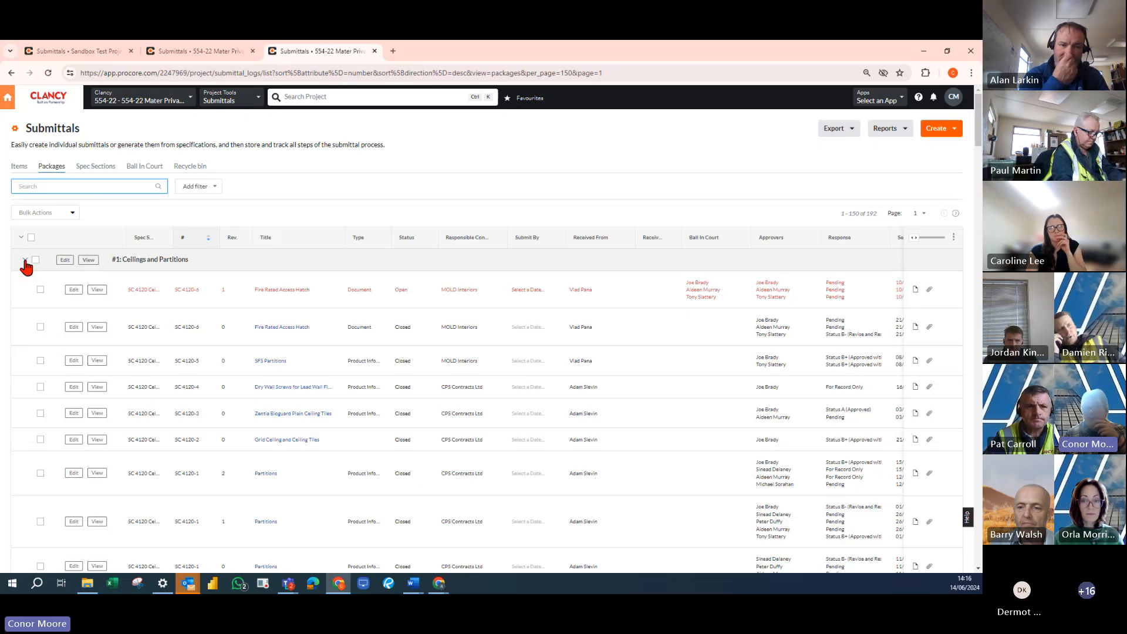
click(152, 266)
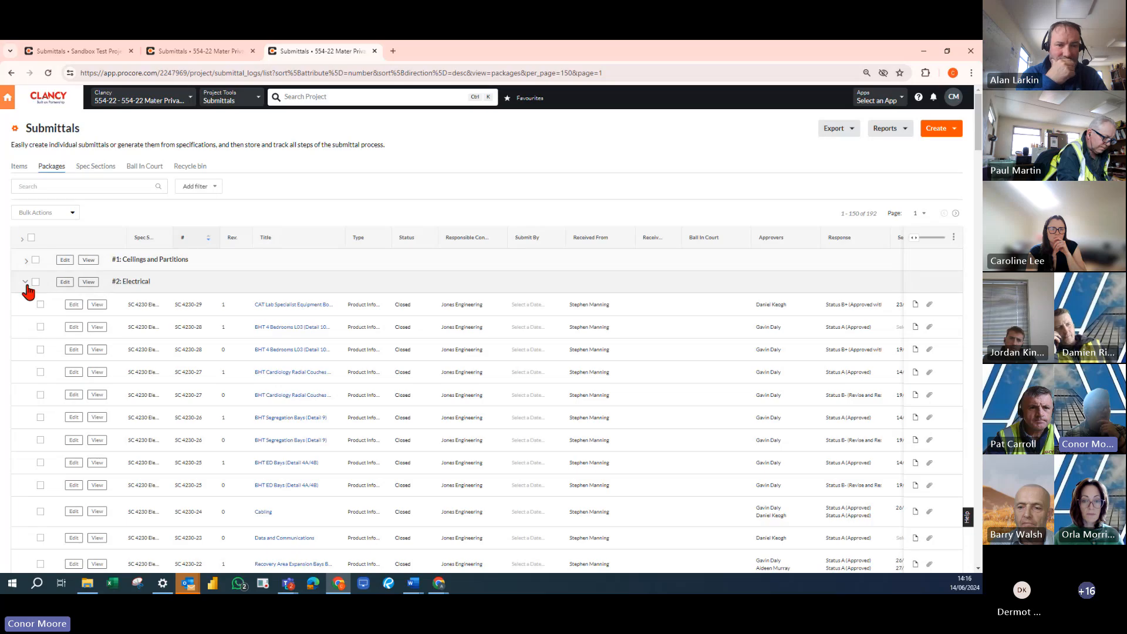
click(175, 291)
scroll(175, 311, down, 3)
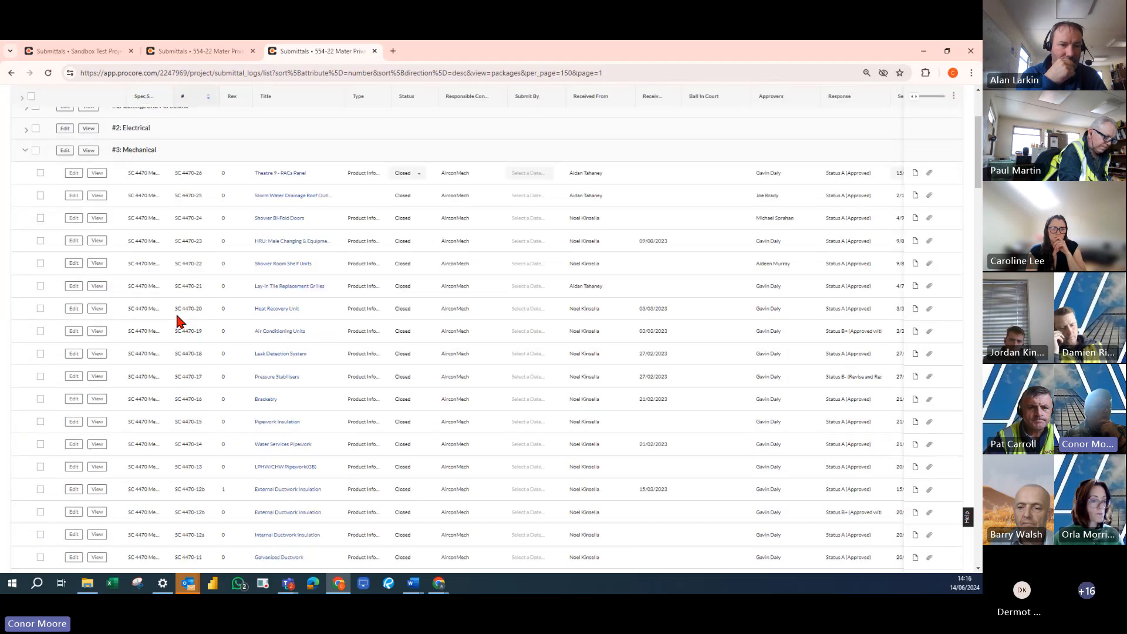
scroll(177, 315, up, 1)
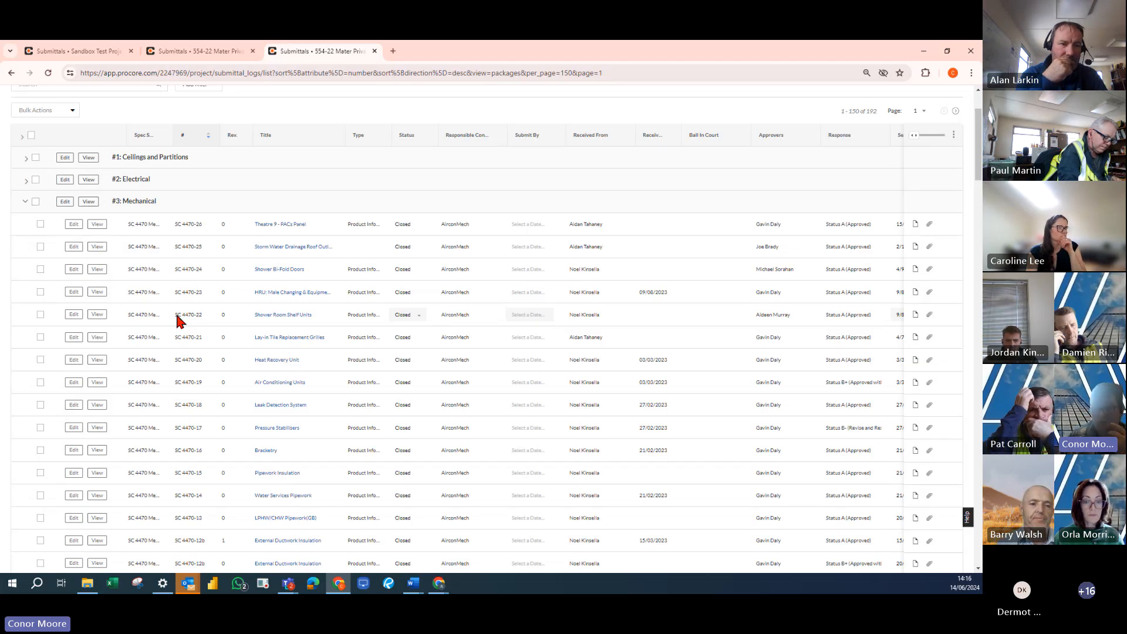
scroll(179, 320, up, 2)
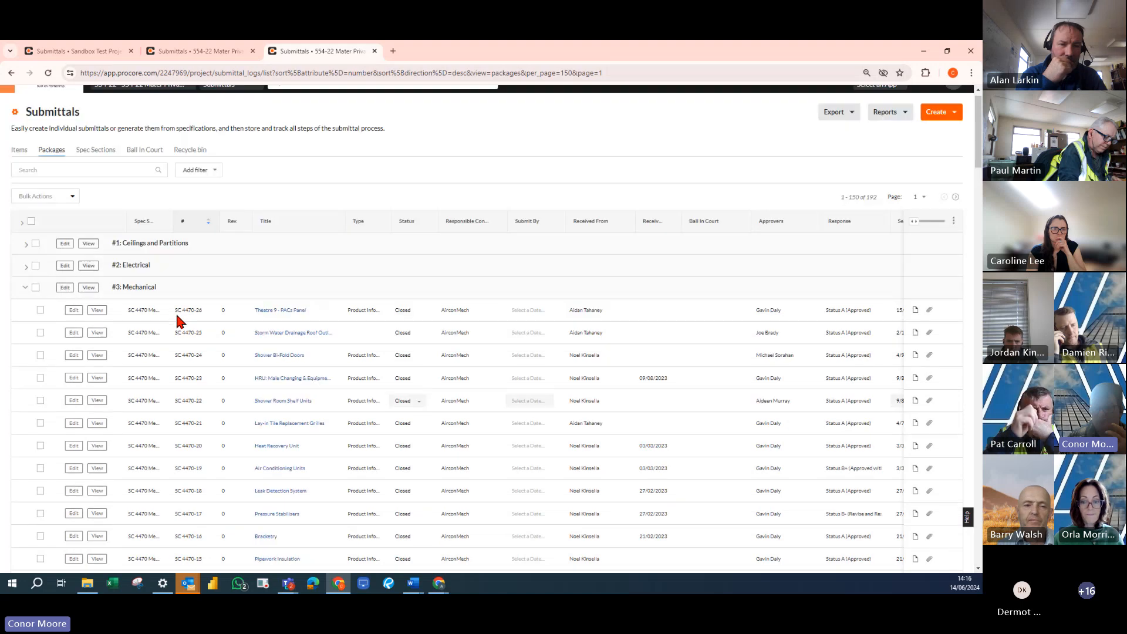
scroll(176, 317, down, 15)
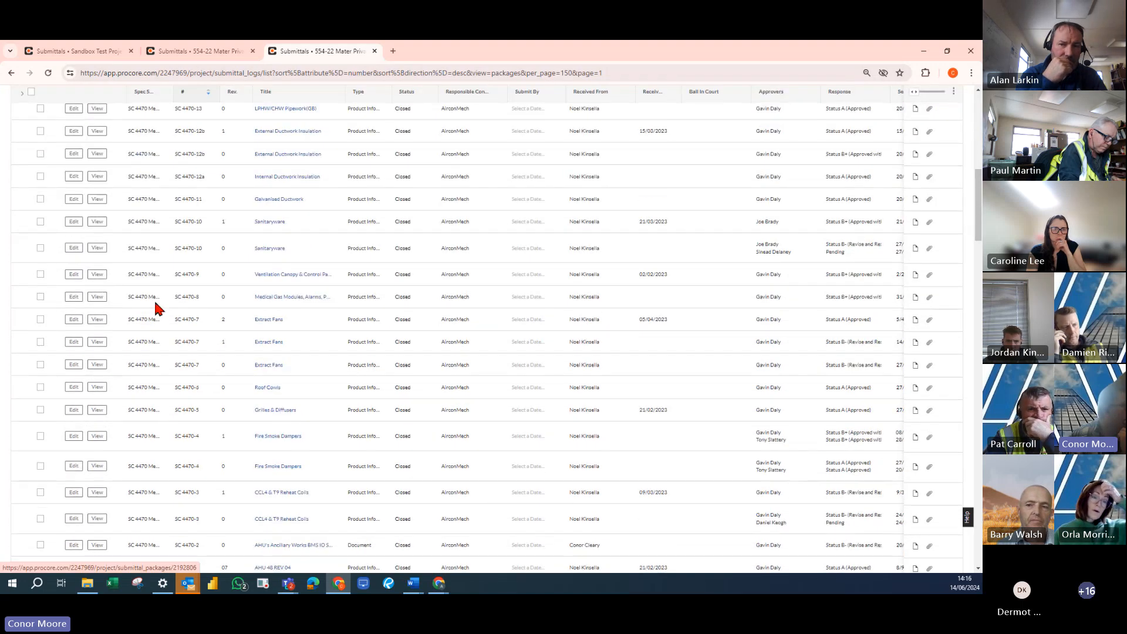
scroll(156, 308, up, 15)
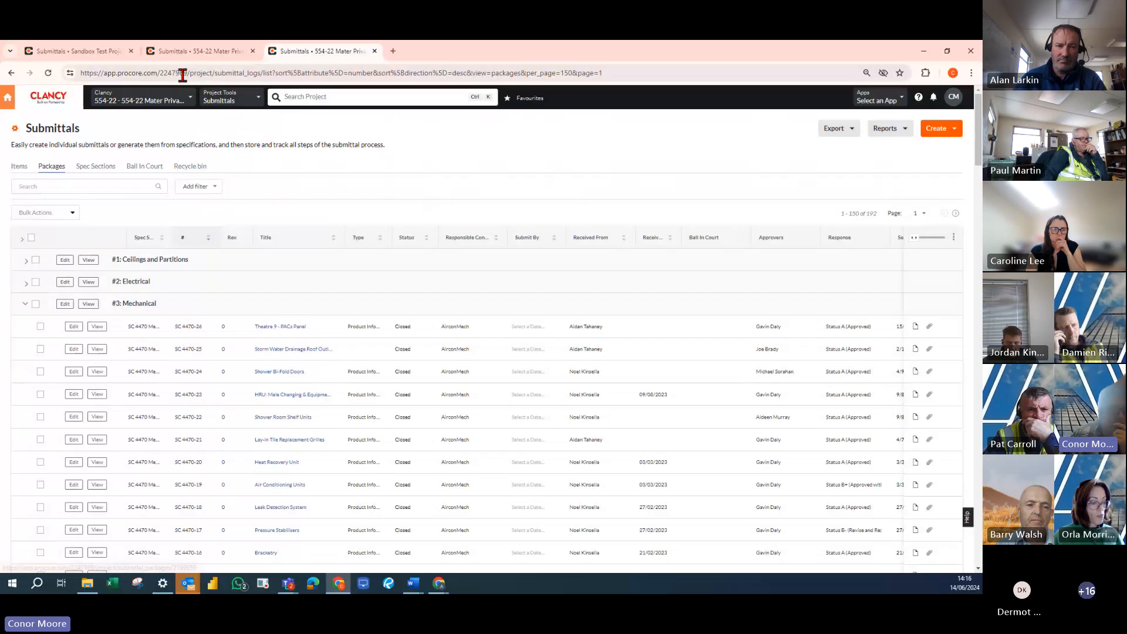
Hide the Submit By, Received From, Received Date, Responsible Contractor, Due Date, Returned Date and Sent Date columns in the Sandbox Test Project's submittals list
click(76, 51)
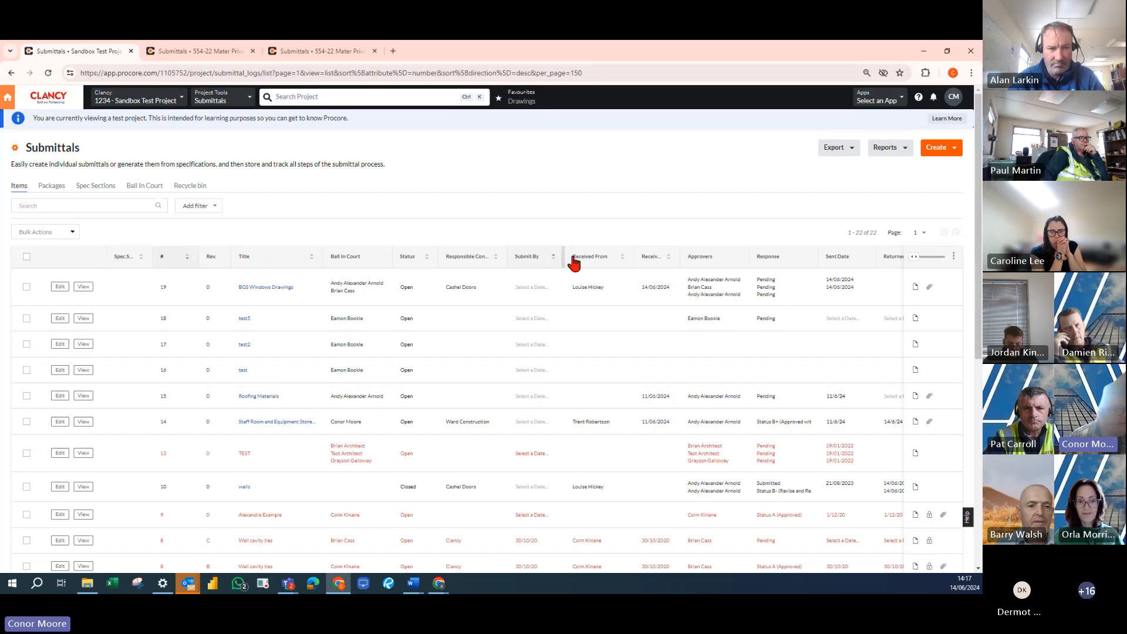
click(954, 258)
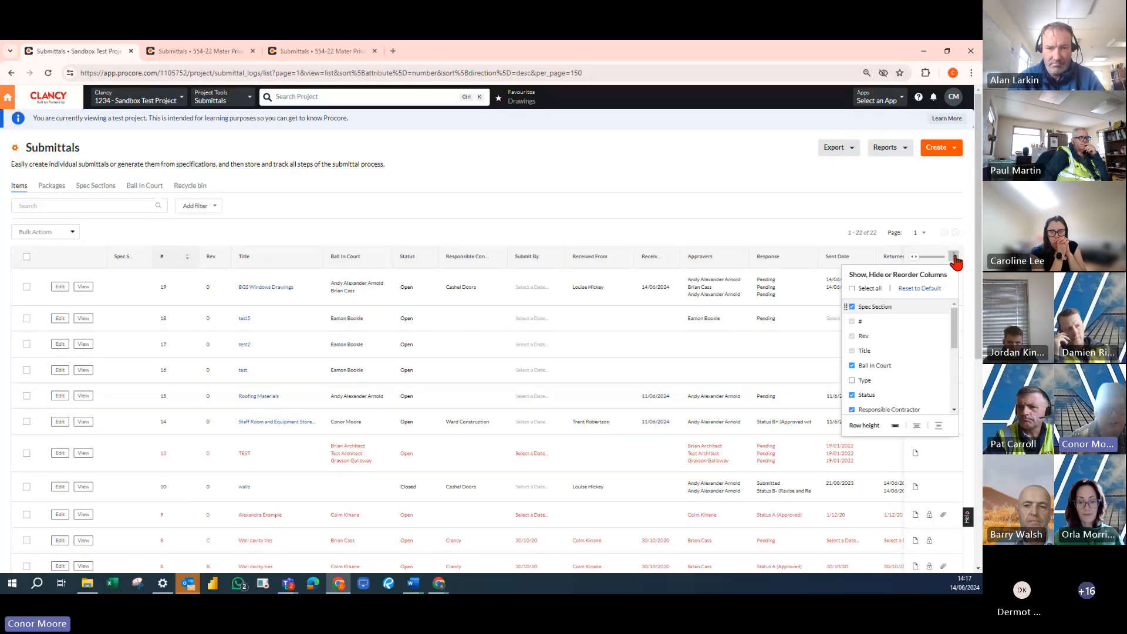
scroll(878, 382, down, 1)
click(877, 373)
click(877, 388)
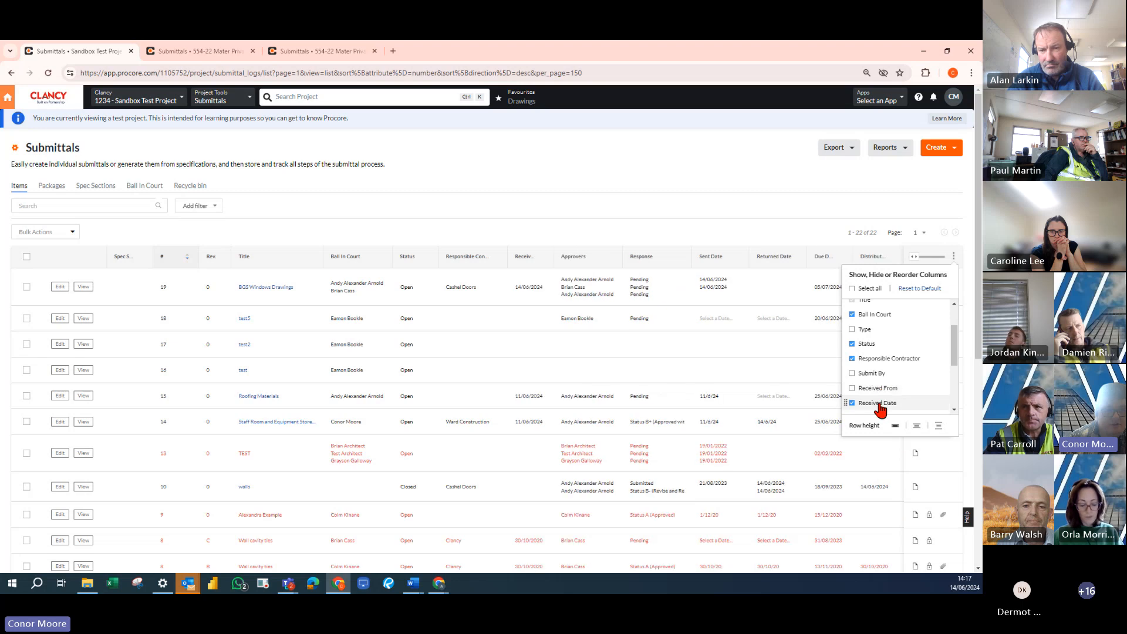
click(879, 404)
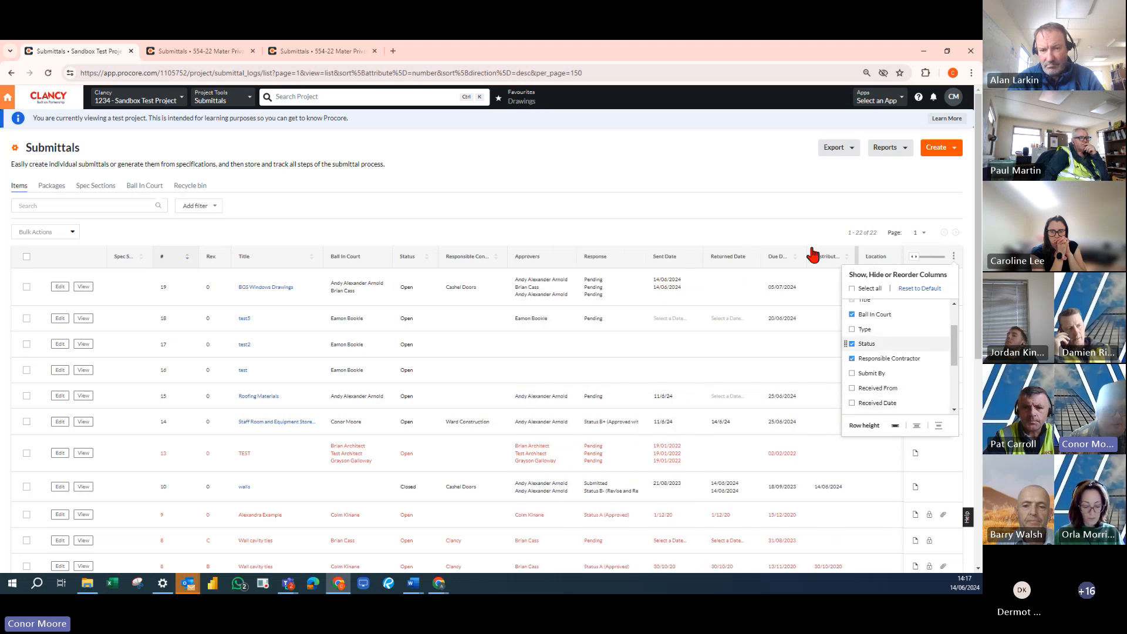
click(877, 359)
scroll(878, 364, down, 2)
click(878, 362)
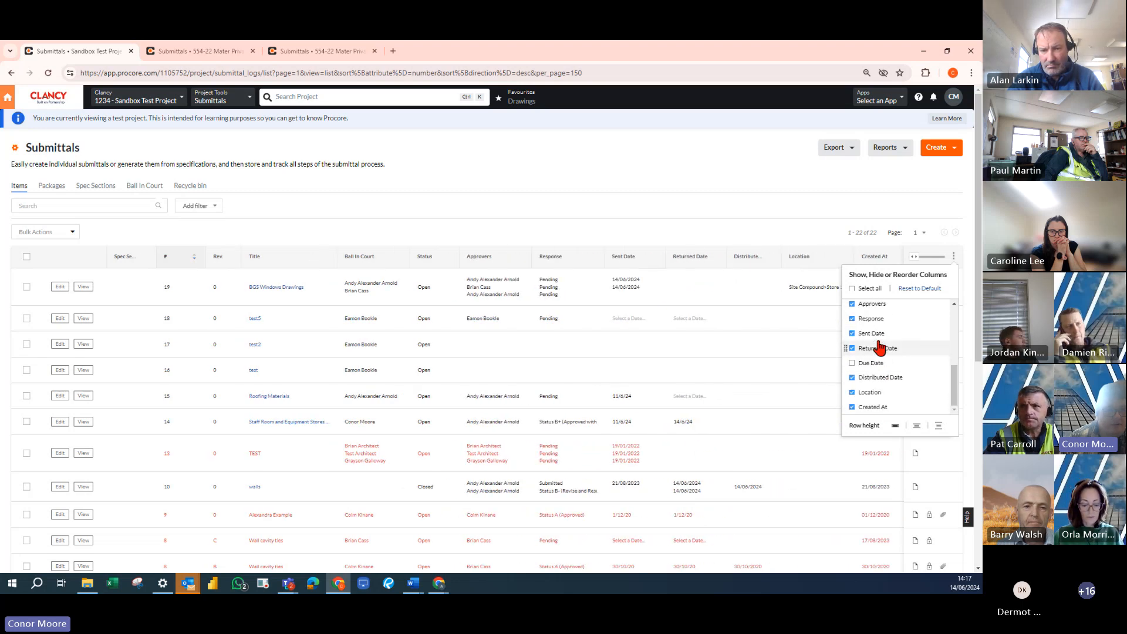
click(879, 348)
click(871, 332)
click(749, 241)
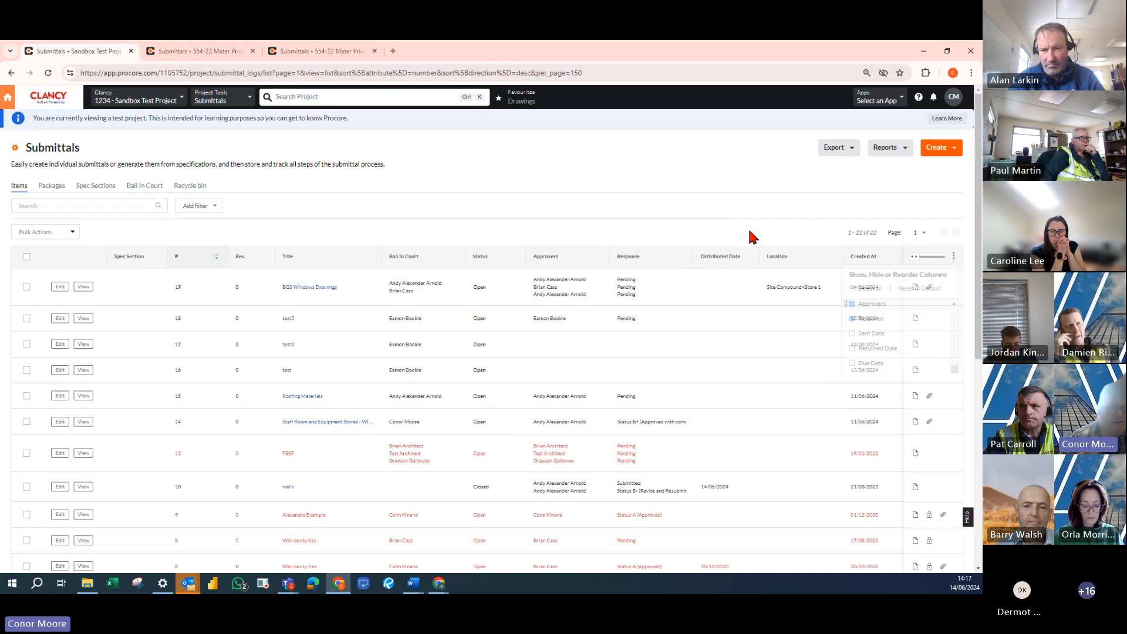
Move the Status column directly after Spec Section in the submittals list
click(953, 257)
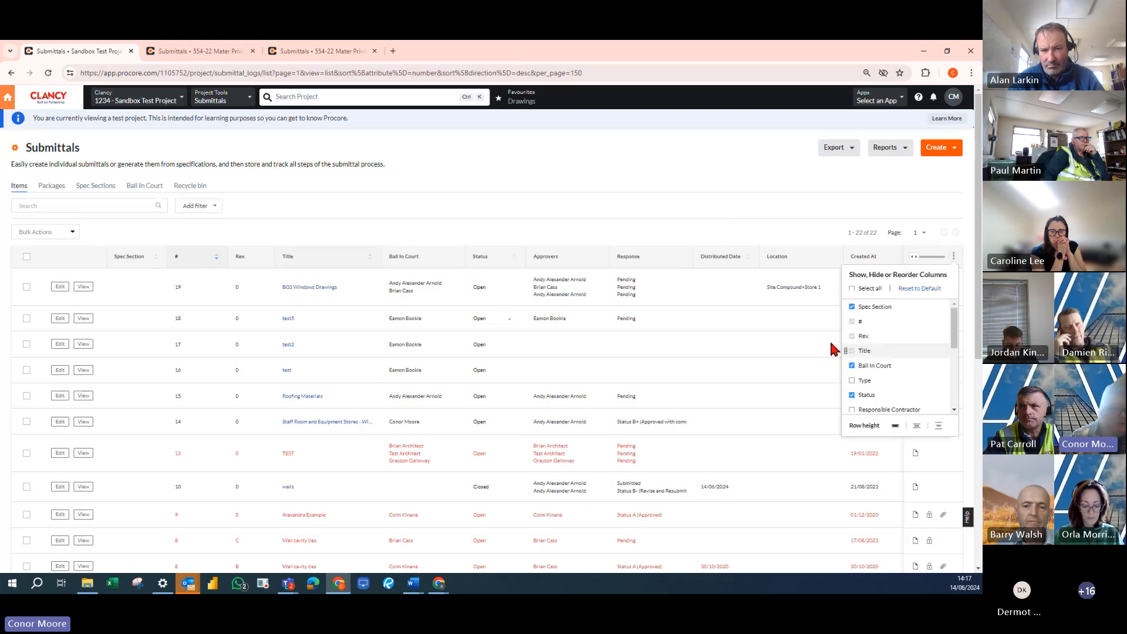
drag(882, 395, 885, 322)
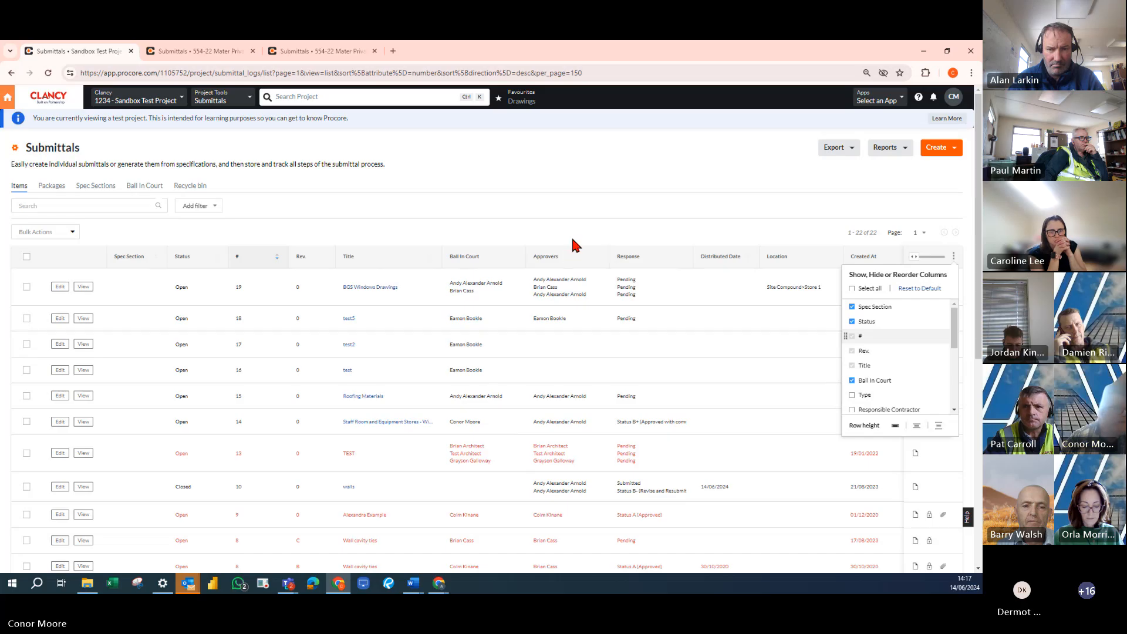
click(641, 234)
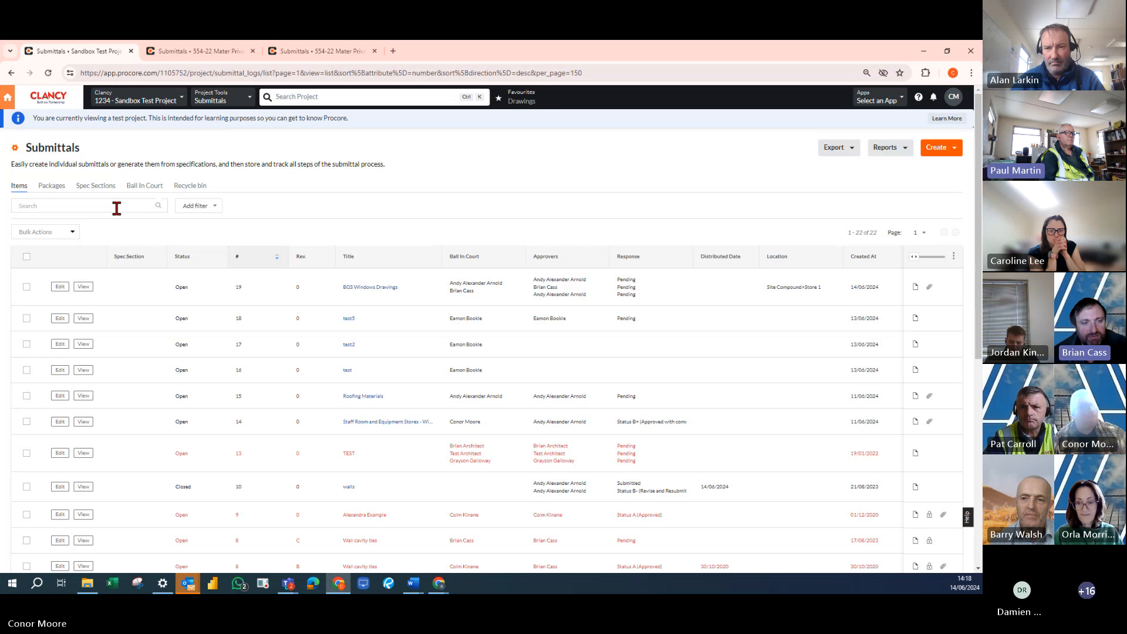
Filter the submittals list by the architect contact under Ball In Court
click(194, 206)
click(205, 233)
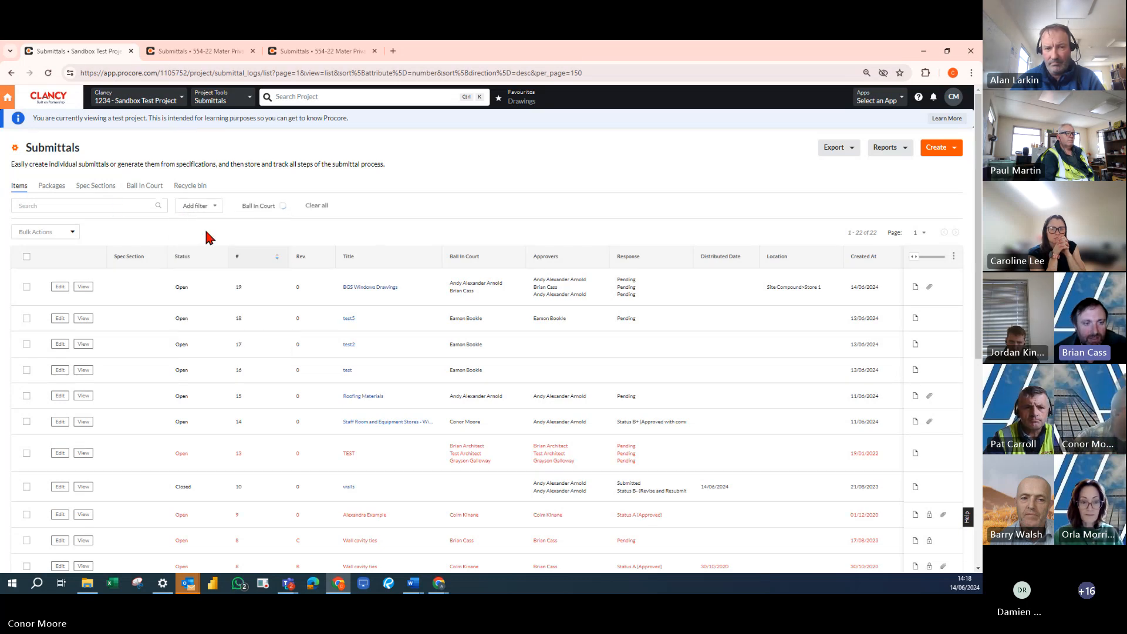
click(269, 255)
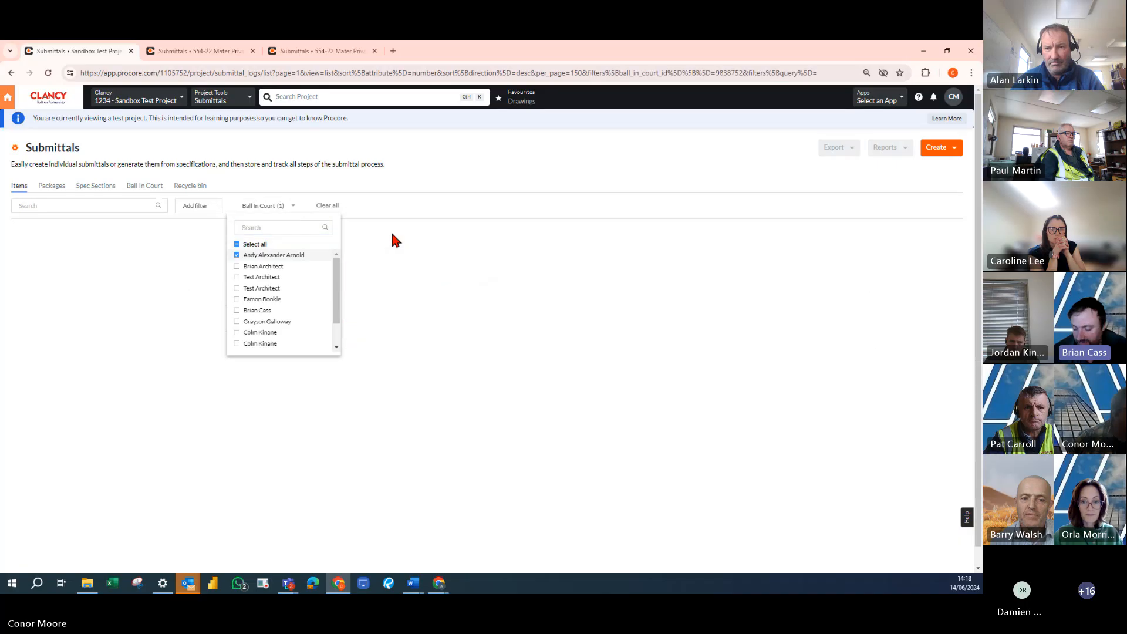
click(393, 239)
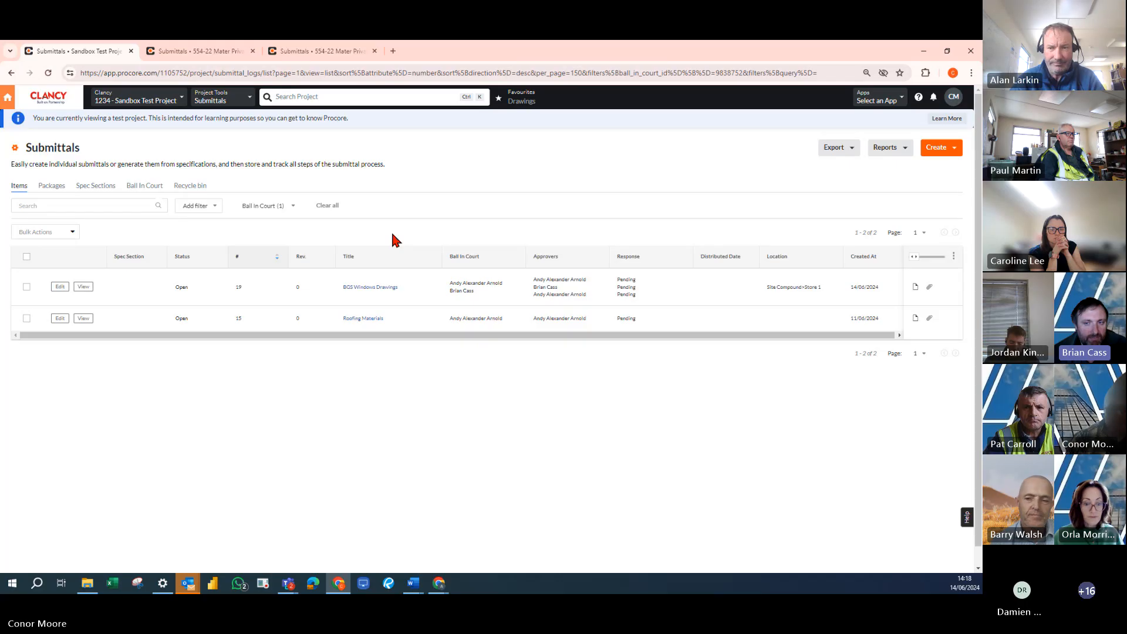
Clear the Ball In Court filter and add a Created By filter to see its choices
click(329, 206)
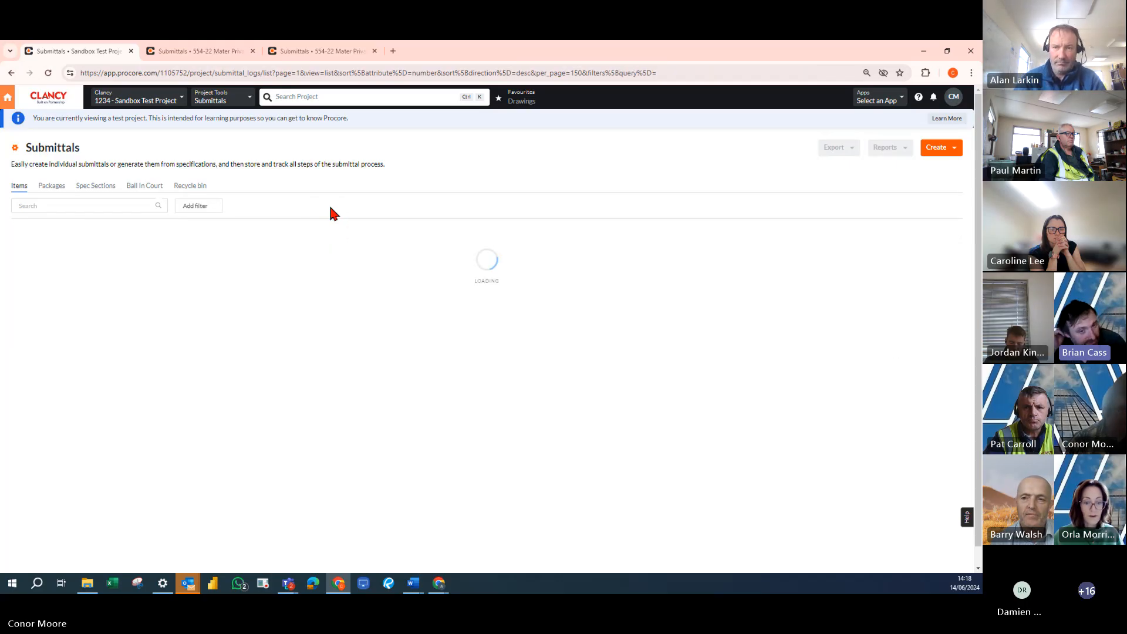
click(205, 210)
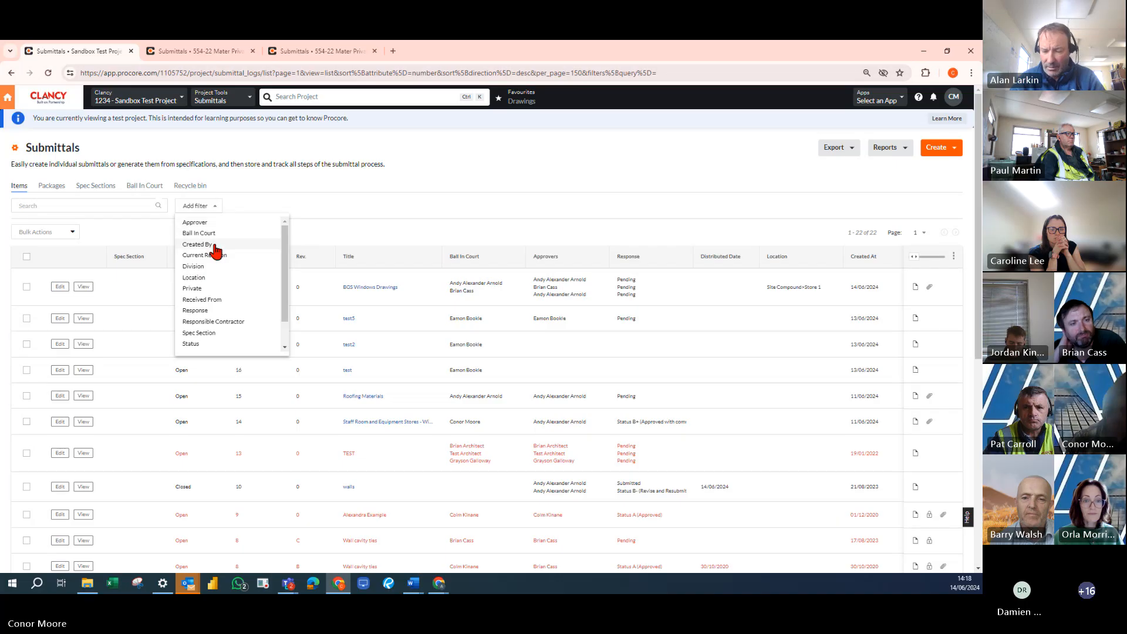
click(215, 244)
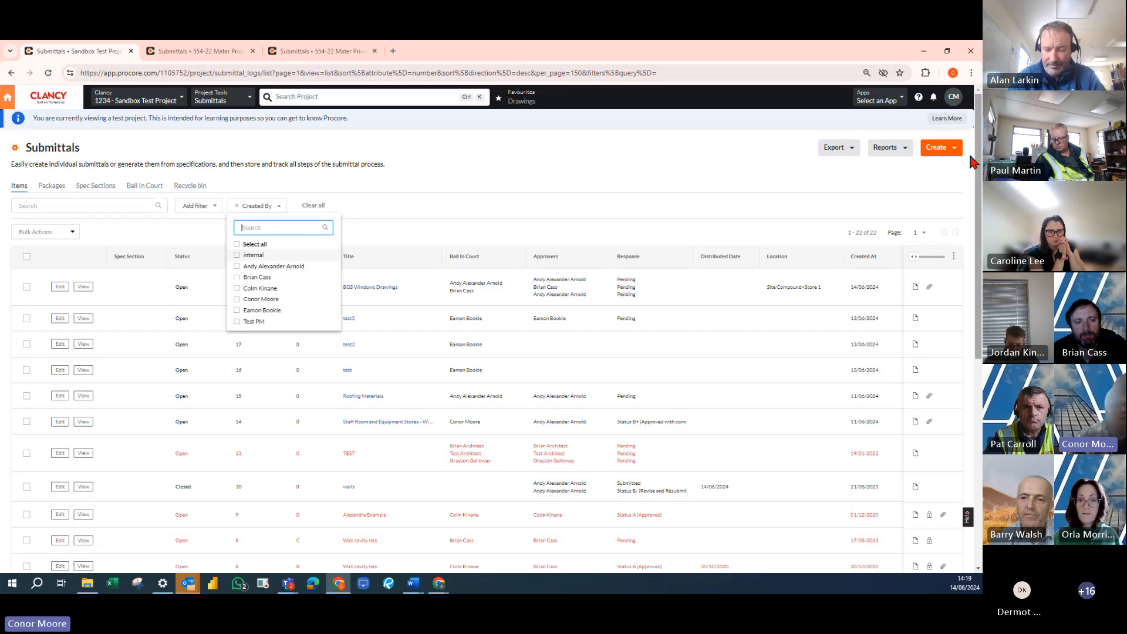
Start a new submittal package and look over its general information, existing submittals and new submittal sections
click(939, 148)
click(939, 182)
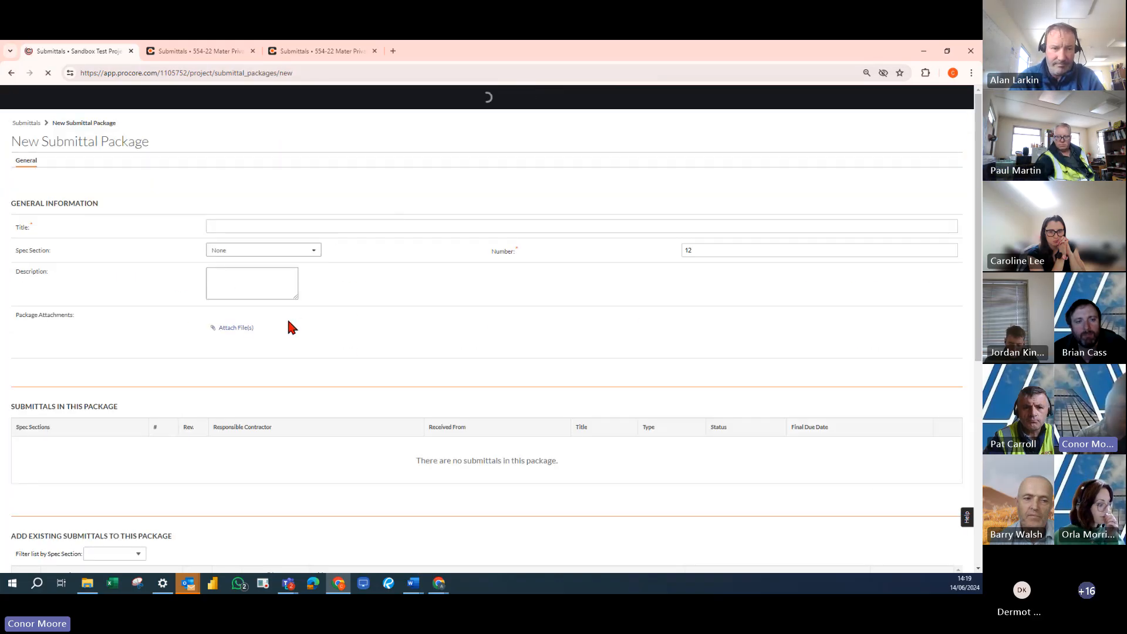
scroll(291, 327, down, 3)
scroll(294, 420, down, 4)
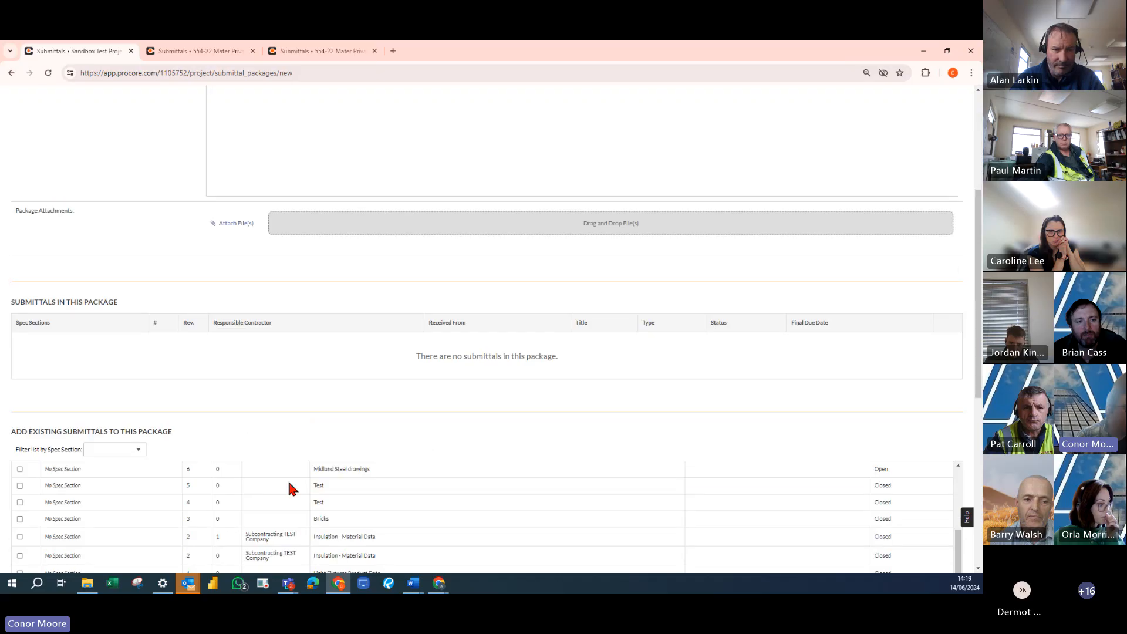
scroll(290, 487, down, 2)
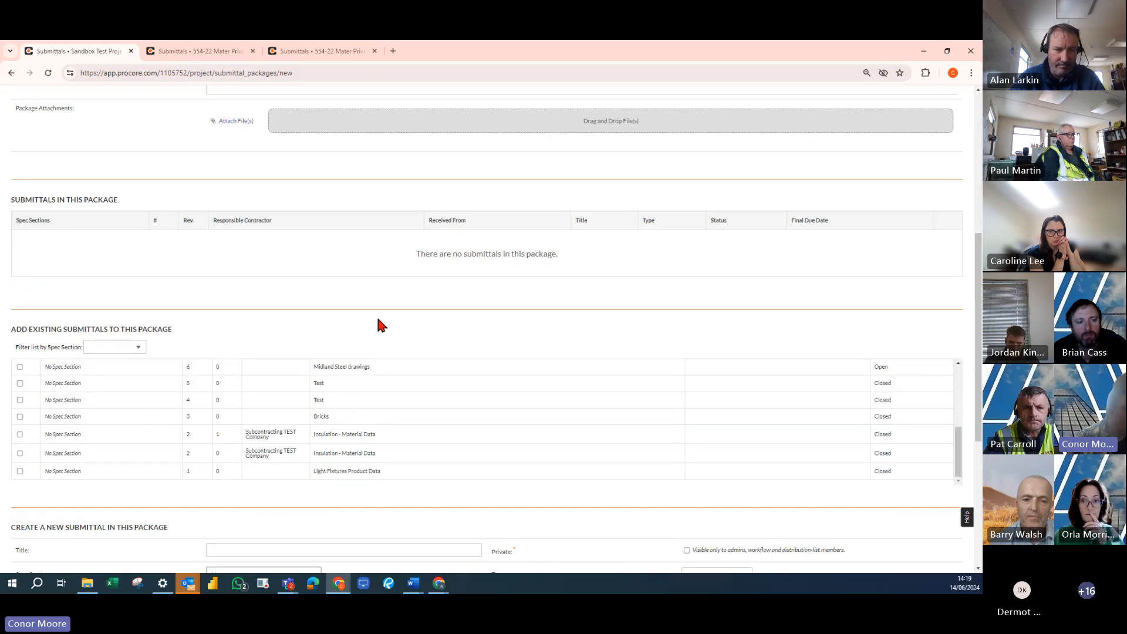
scroll(358, 326, up, 5)
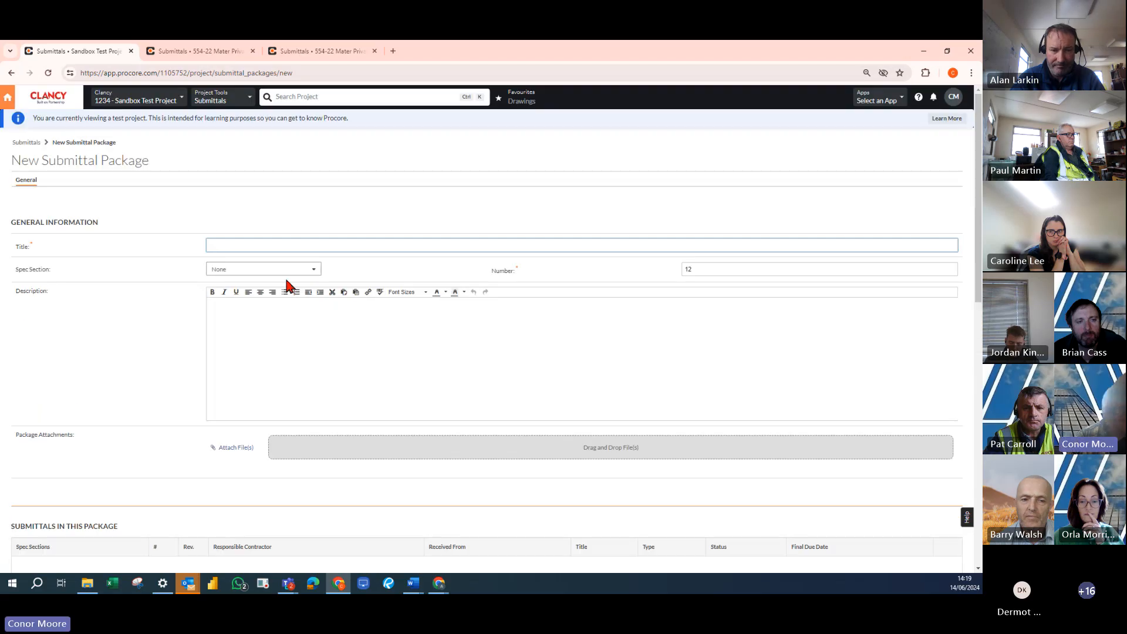
Open the PDF of the Bedhead and Wall Protection submittal in the Mater Private project, and return to the new package form
click(200, 48)
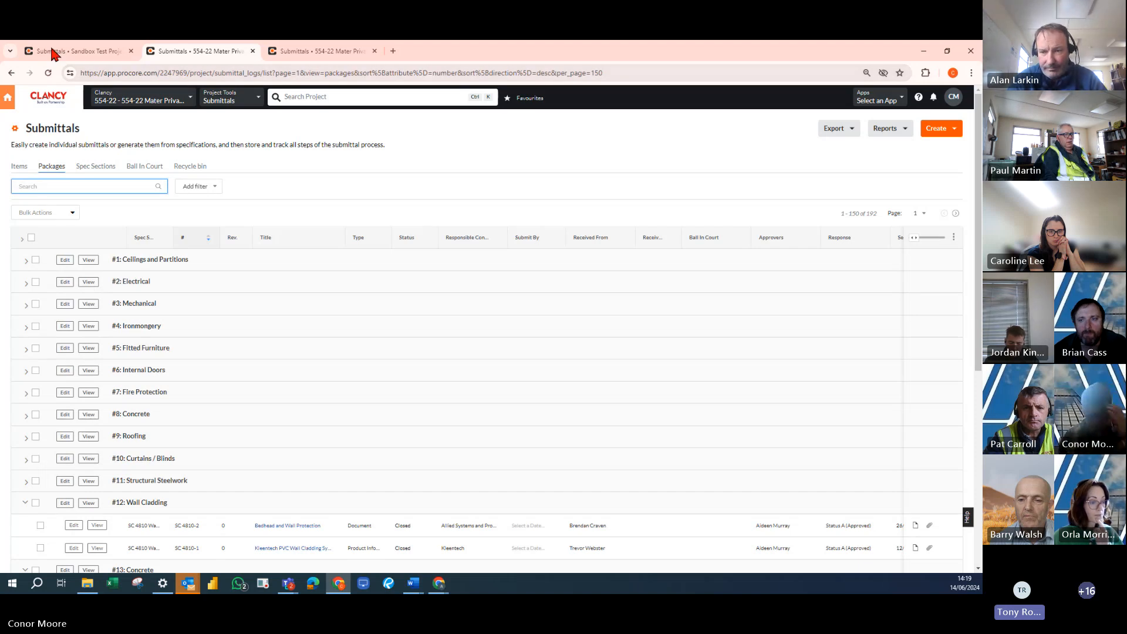
mouse_move(54, 52)
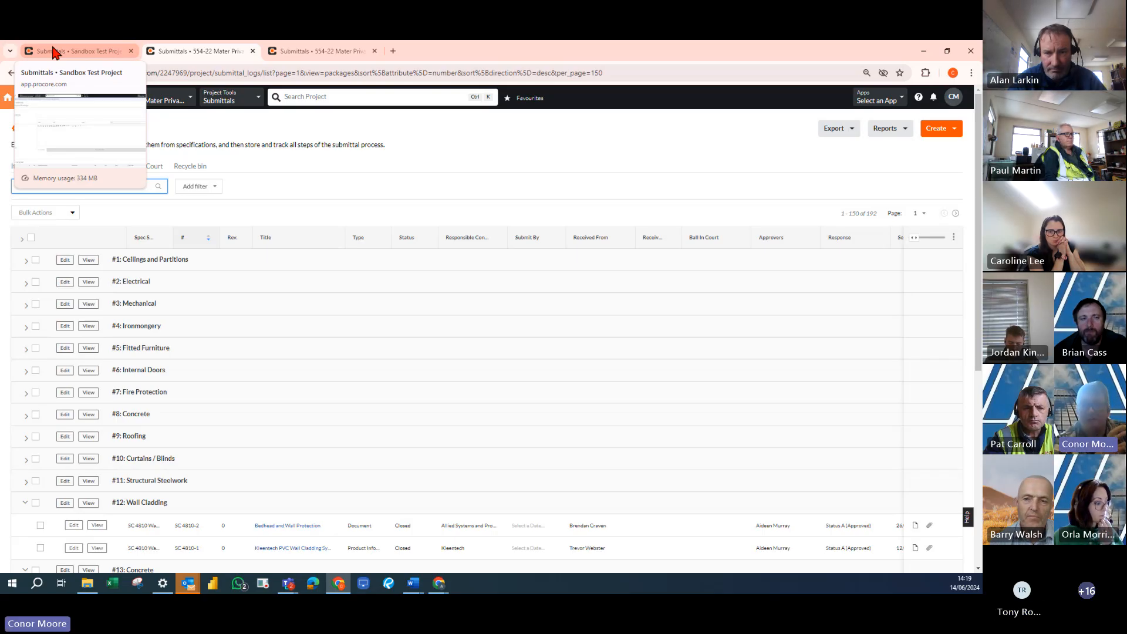
click(915, 525)
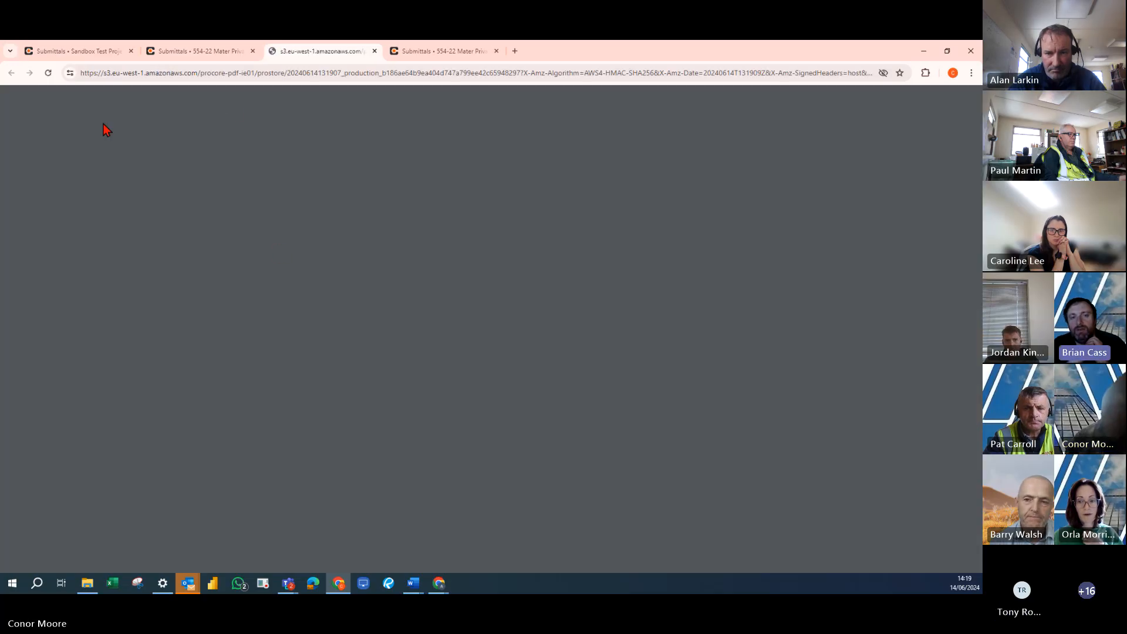
click(97, 47)
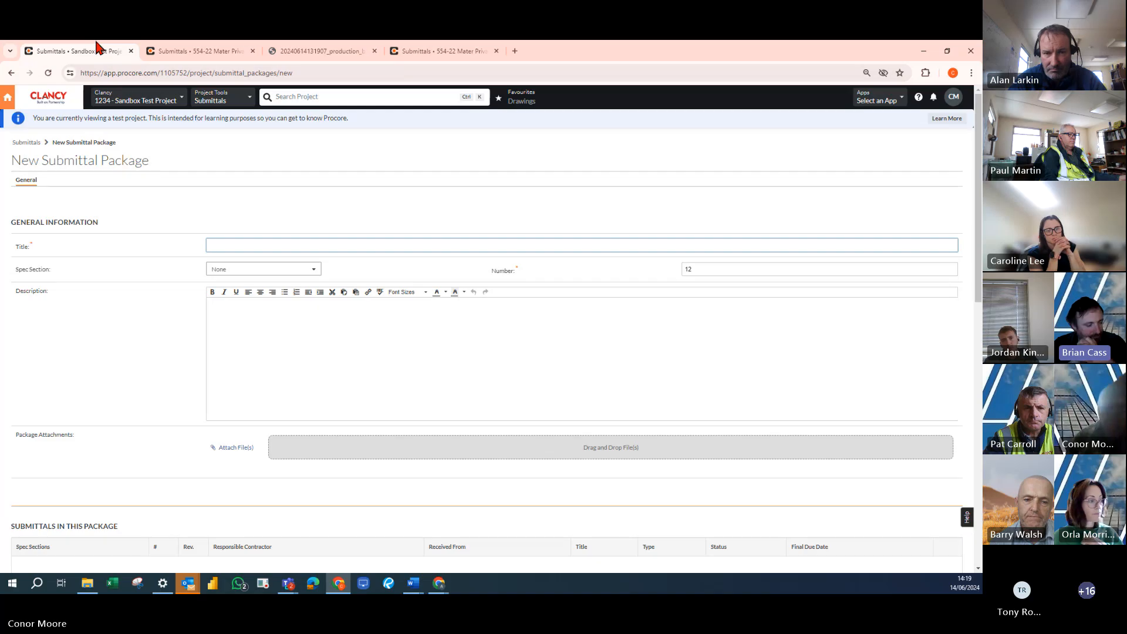
In the Mater Private project's packages list, look over the choices offered by the Response filter and the Status filter
click(184, 51)
click(203, 185)
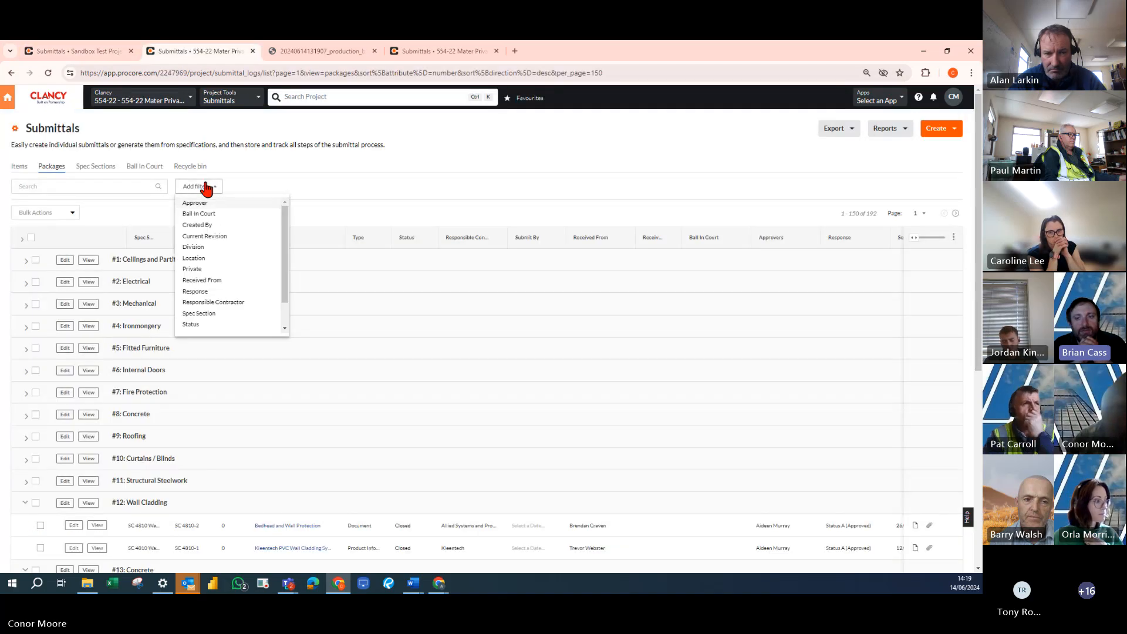
click(214, 291)
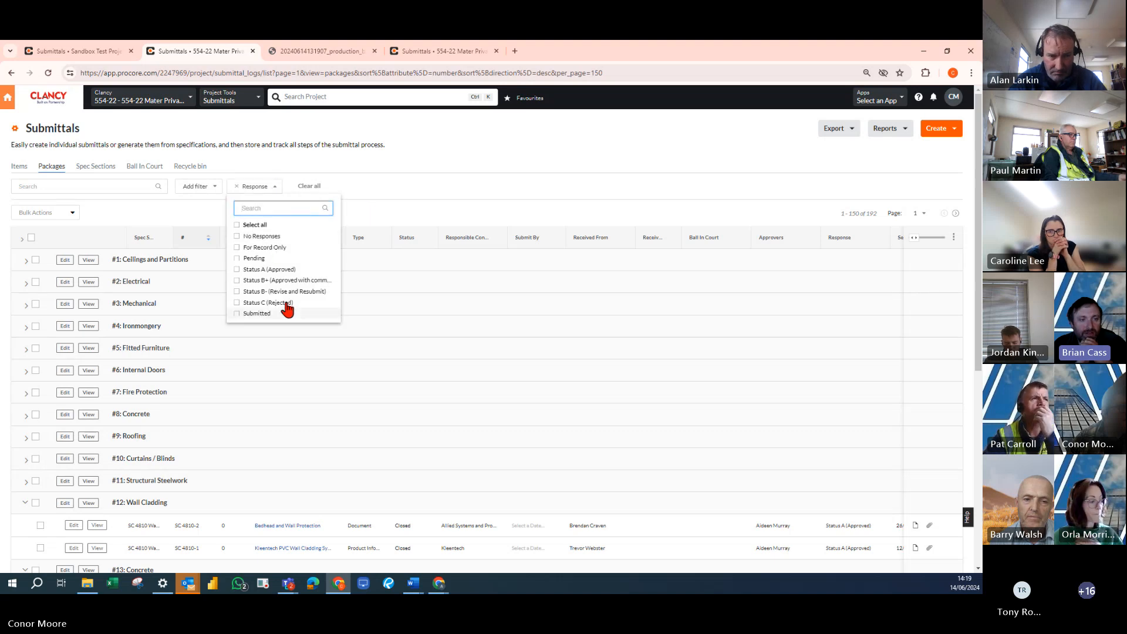
scroll(284, 256, down, 1)
scroll(285, 256, down, 1)
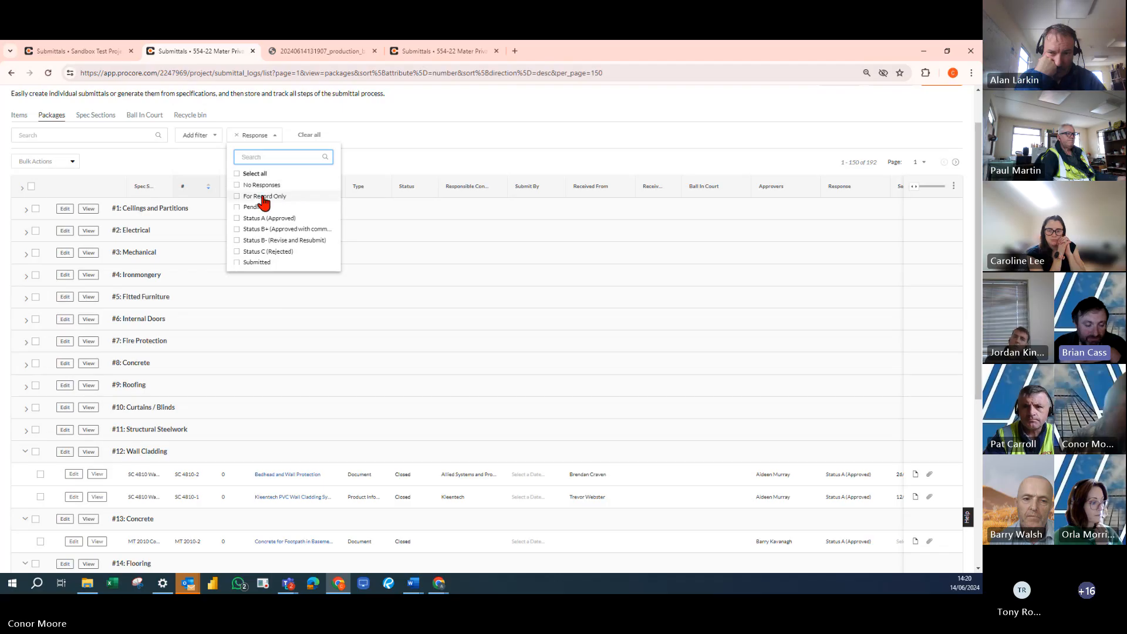
scroll(272, 214, down, 1)
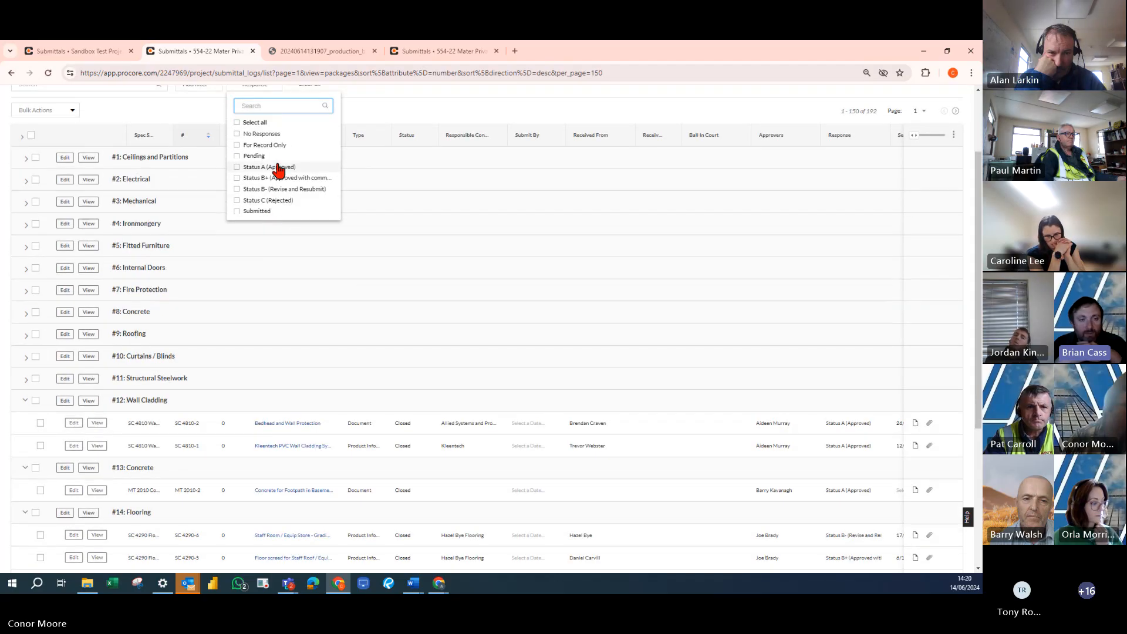
click(363, 119)
scroll(364, 119, up, 2)
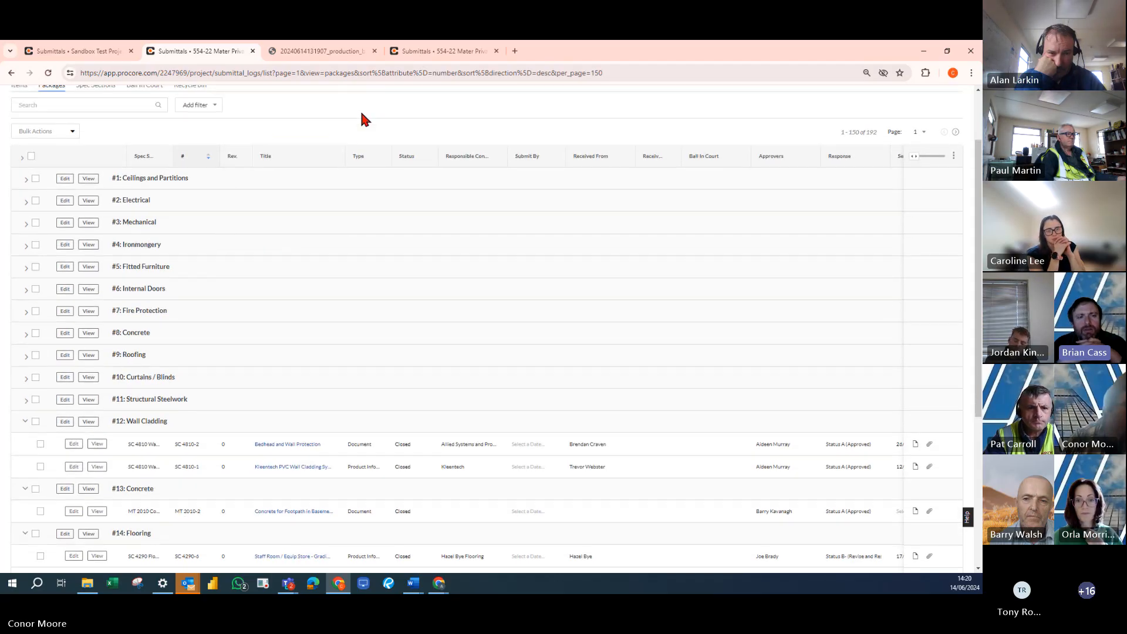
click(214, 186)
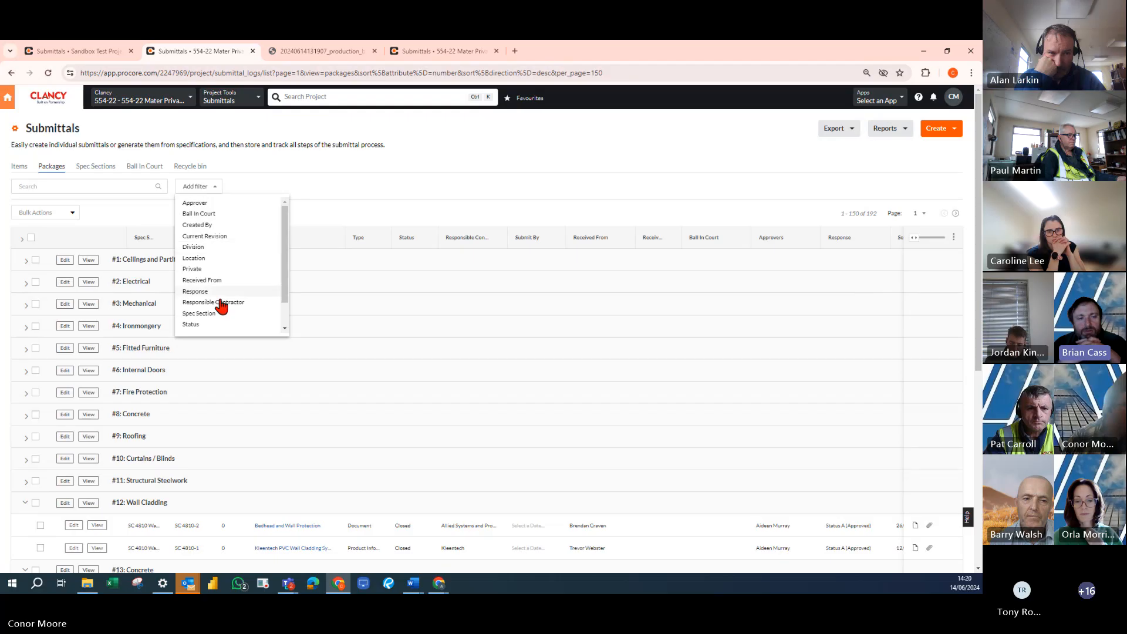
click(226, 324)
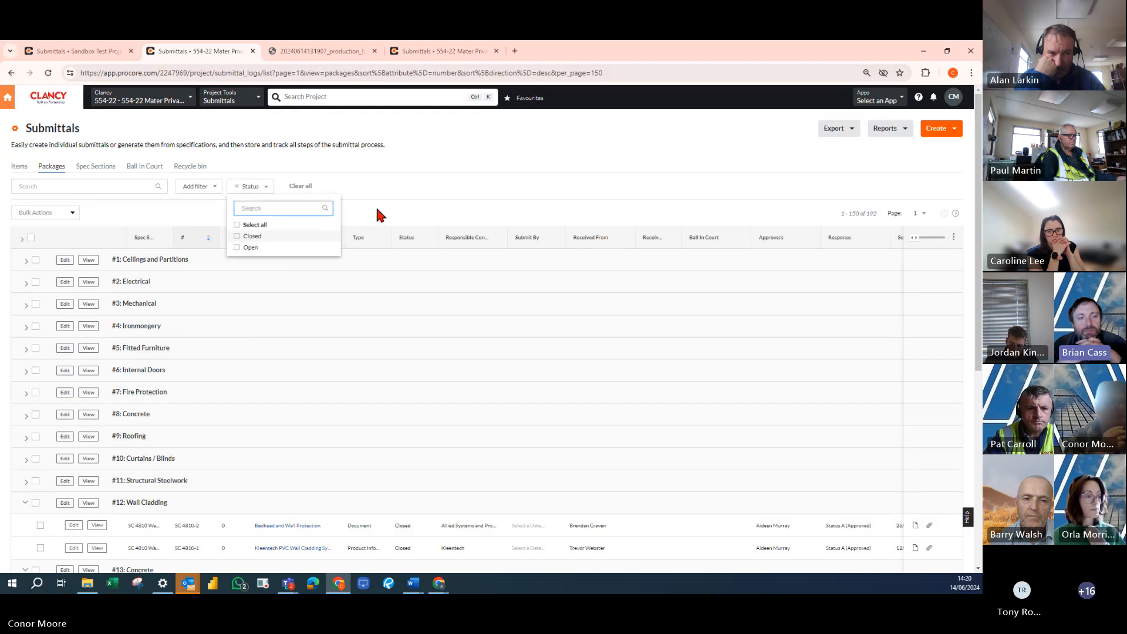
Leave the new package form in the Sandbox project, view the submittal settings and return to the submittals list
click(80, 53)
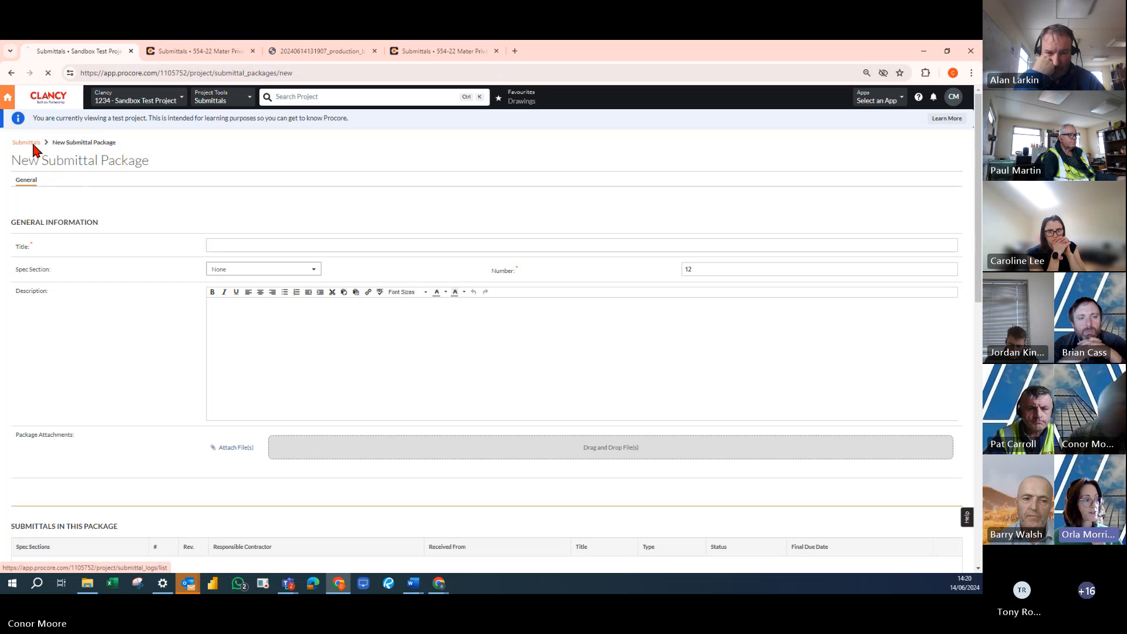
click(34, 147)
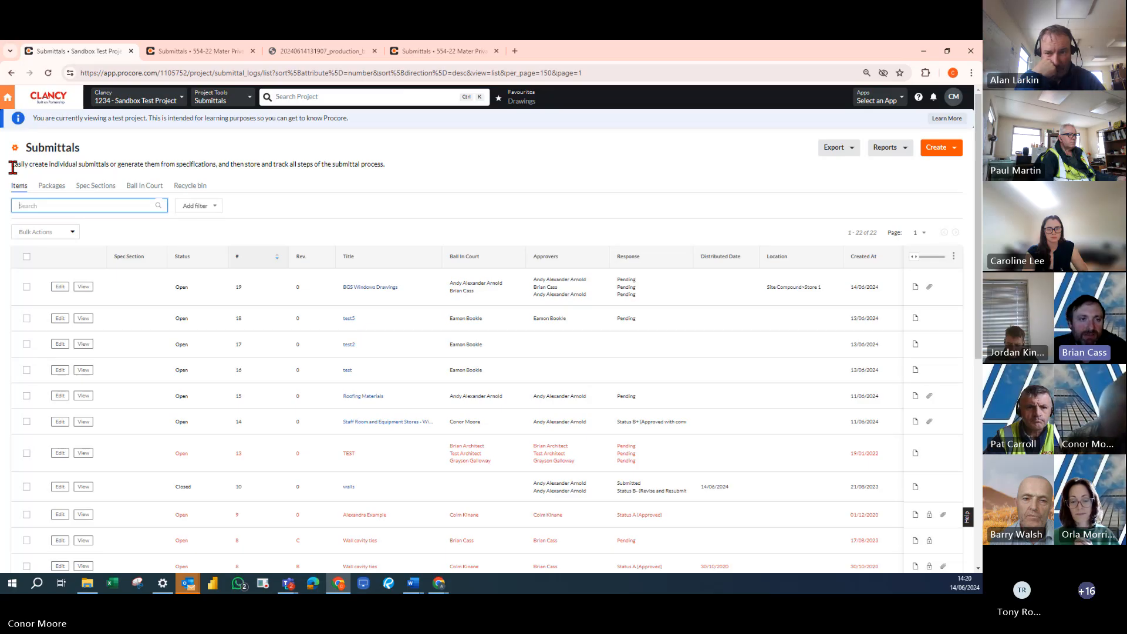
click(16, 149)
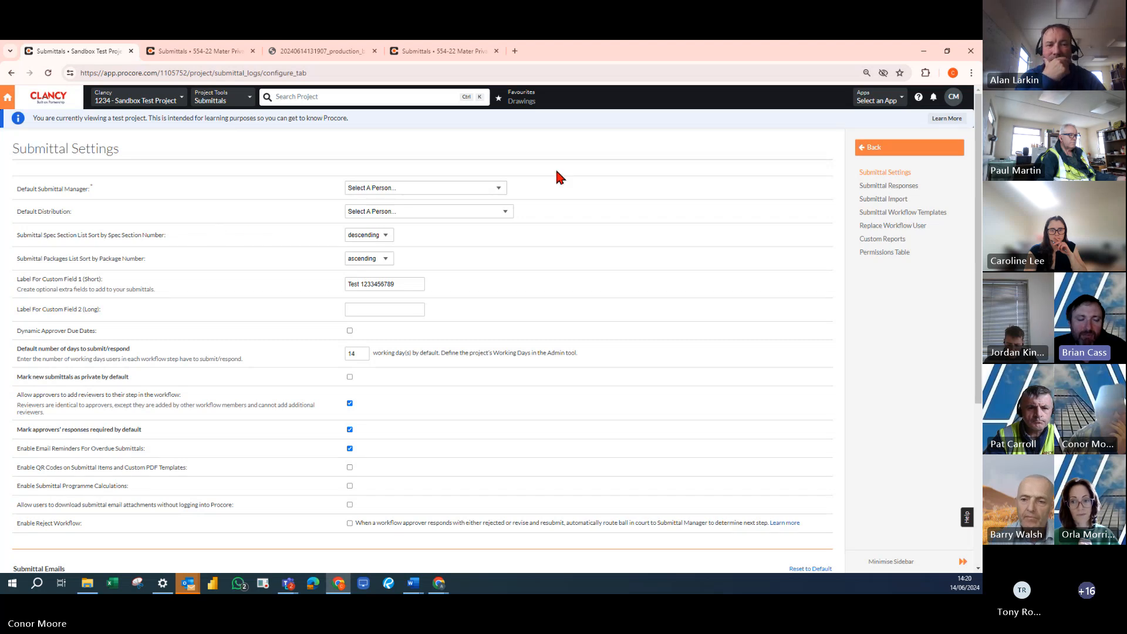
click(893, 155)
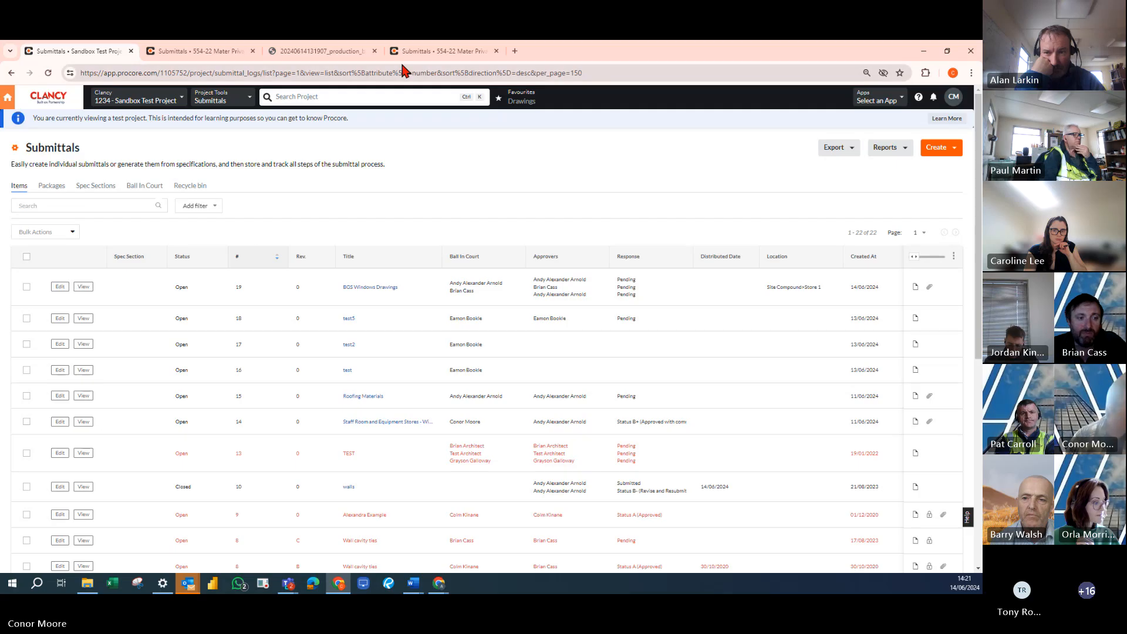
click(422, 51)
click(69, 51)
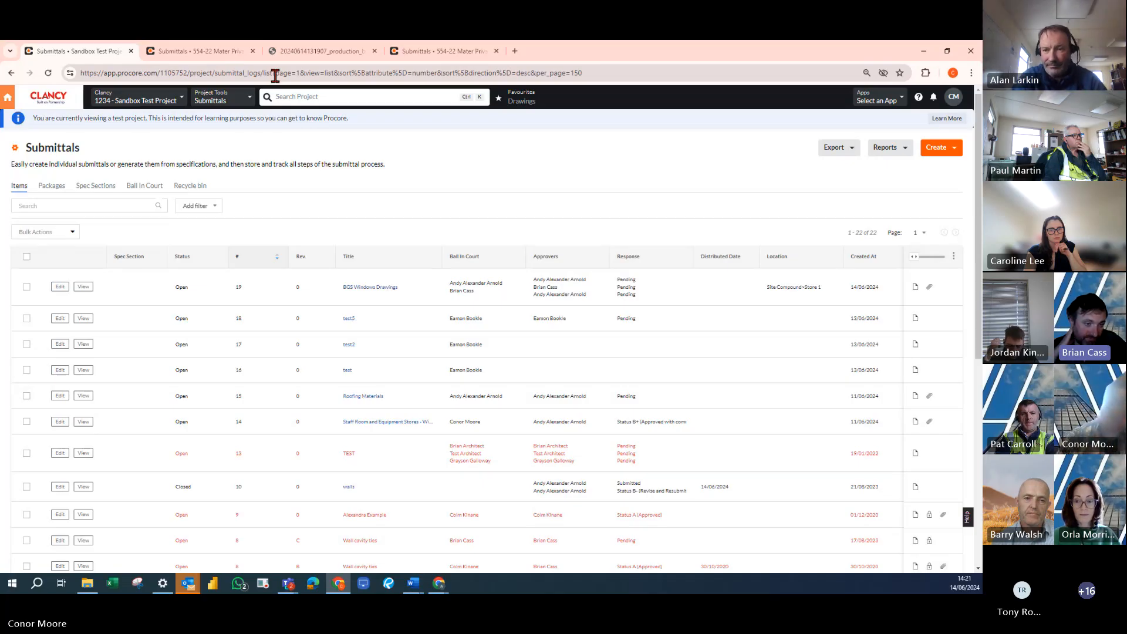
Filter the Sandbox Test Project submittals to current revisions only and look through the filtered list
click(211, 206)
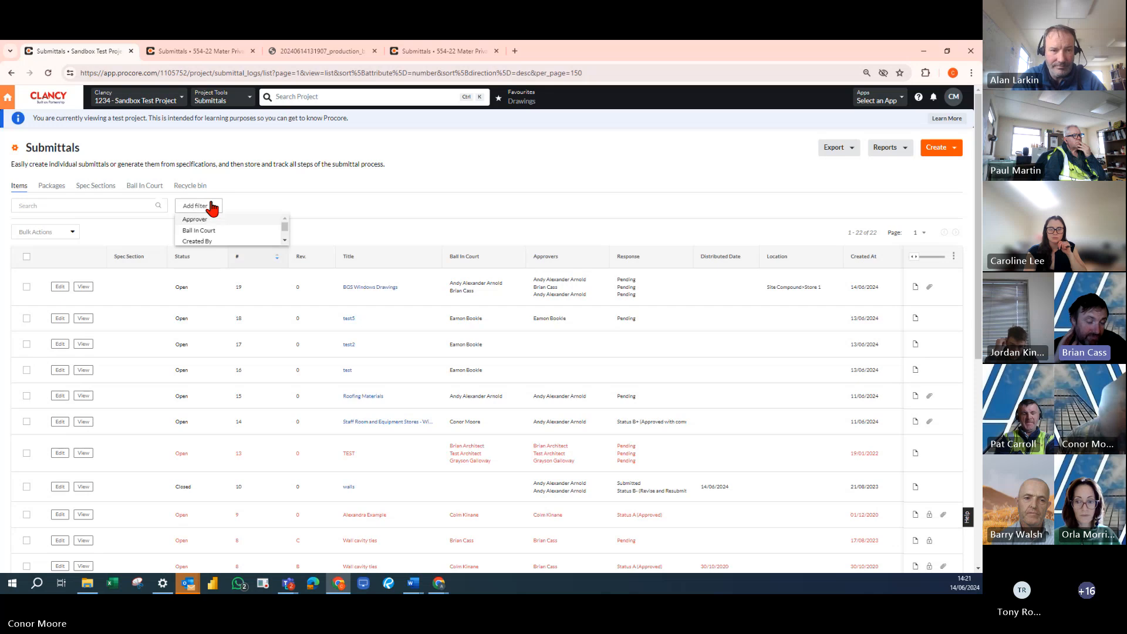
click(221, 256)
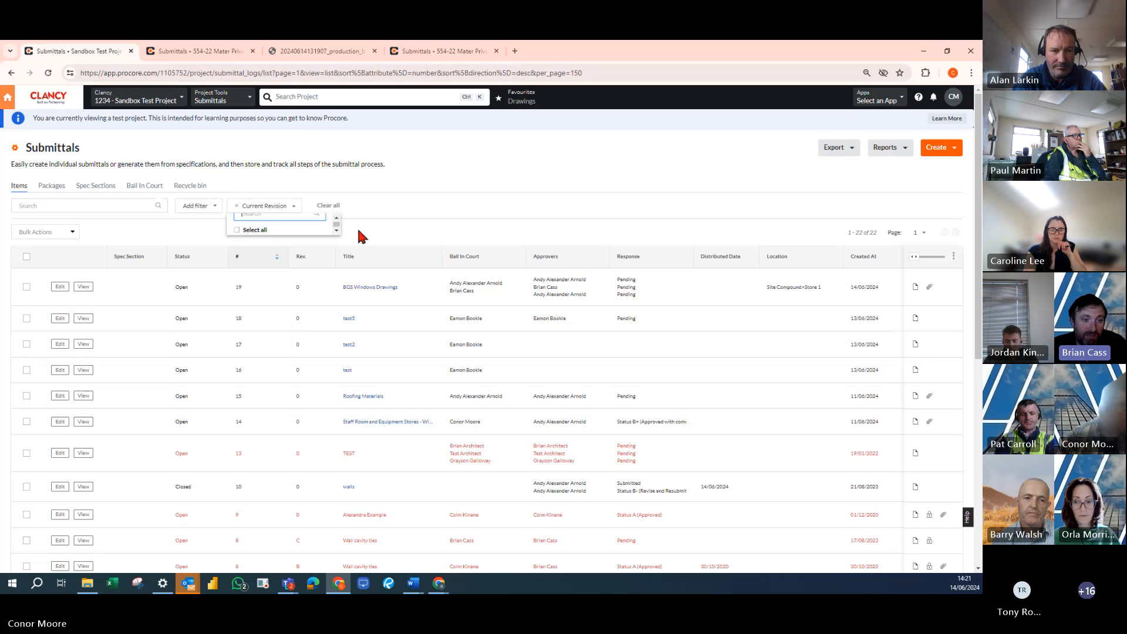
click(257, 255)
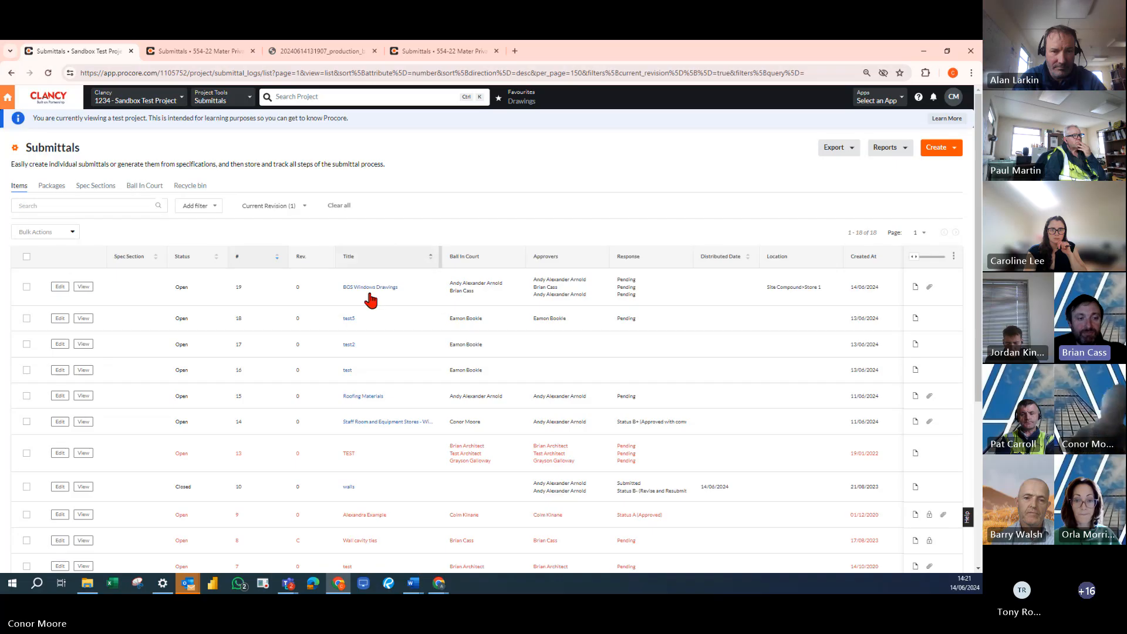
scroll(364, 322, down, 5)
scroll(364, 322, up, 4)
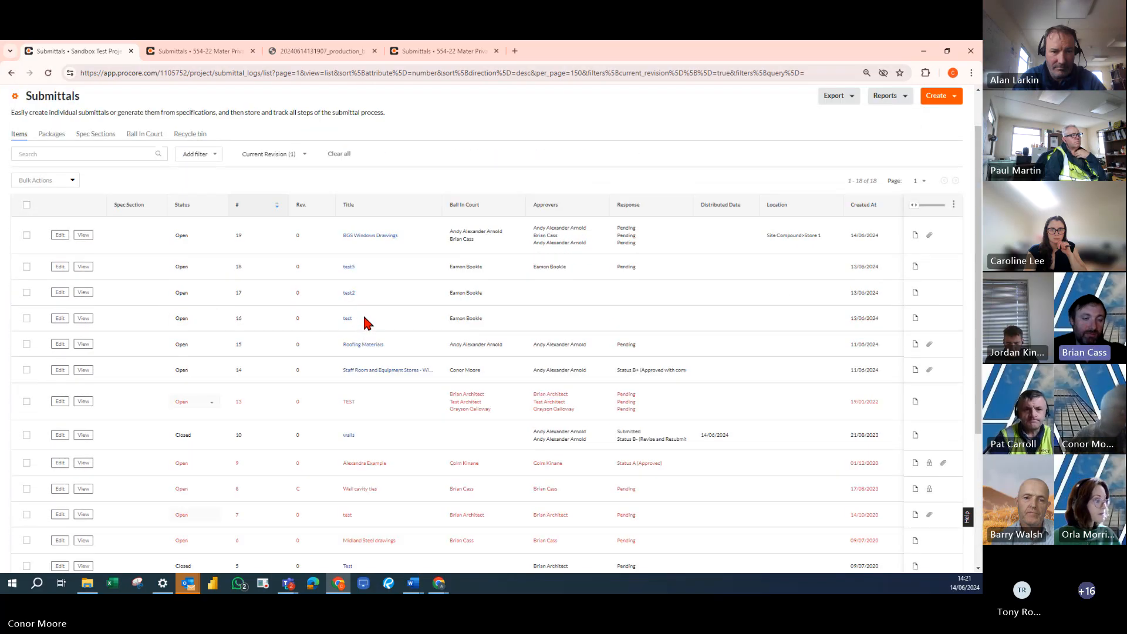
scroll(364, 321, up, 1)
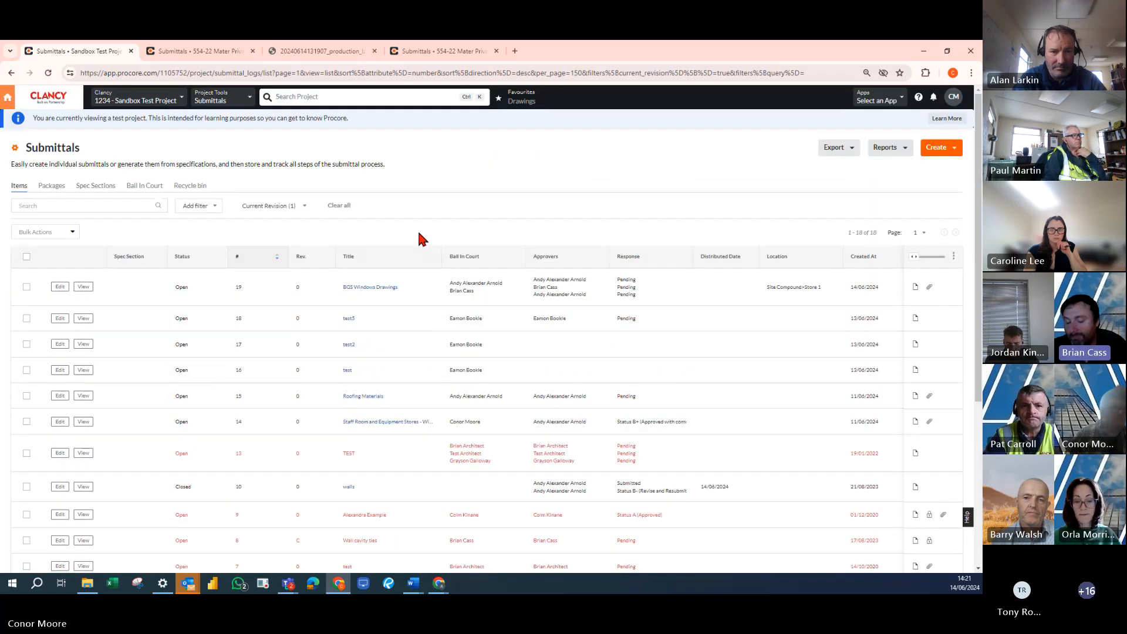